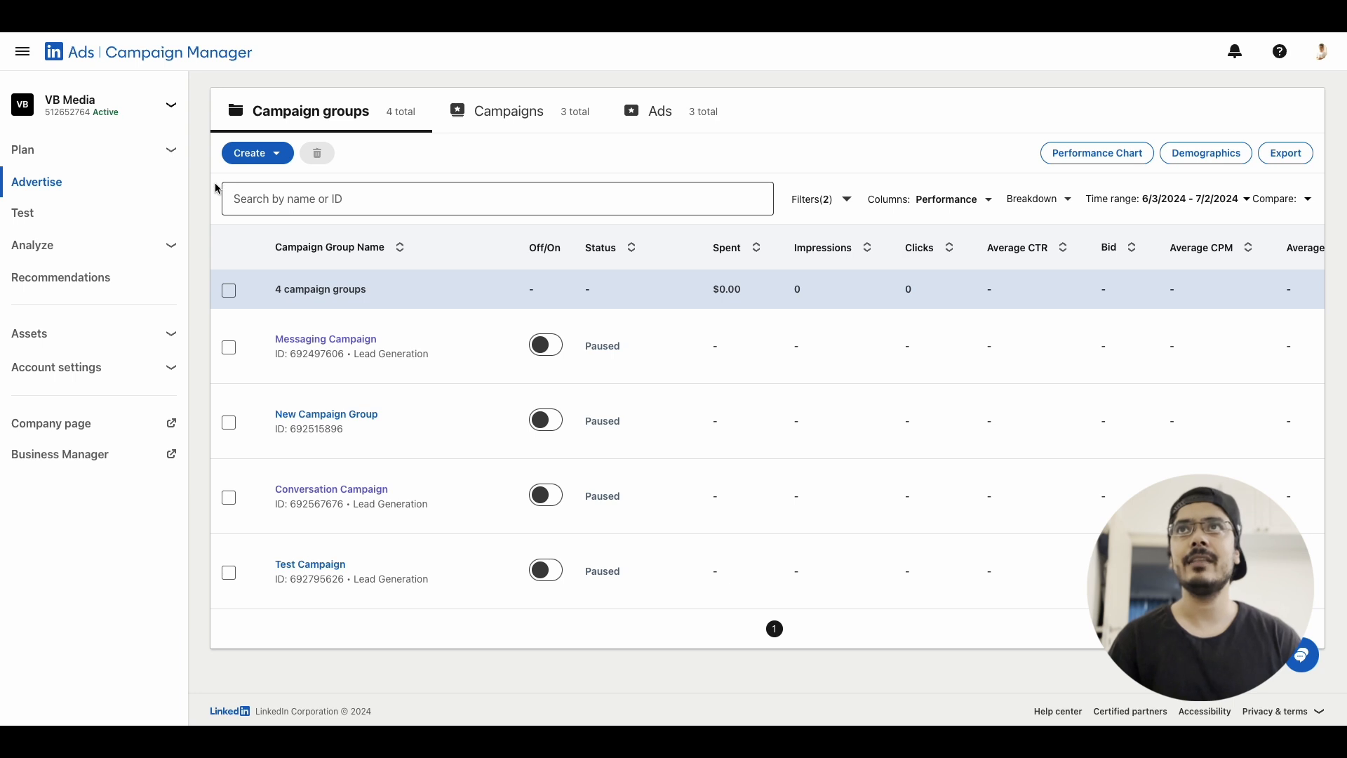
Start a new matched audience from the Audiences page, using Company / Contact as its source.
left_click(172, 150)
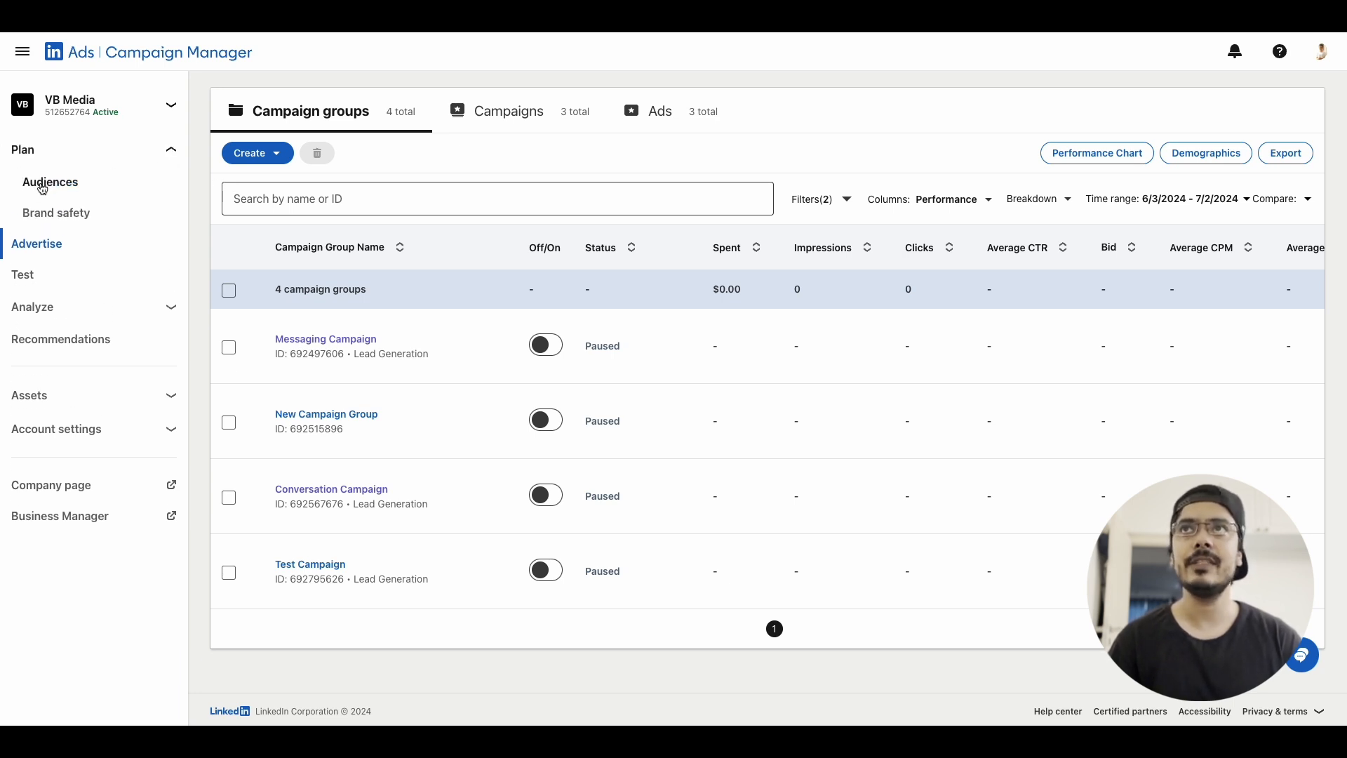
left_click(54, 184)
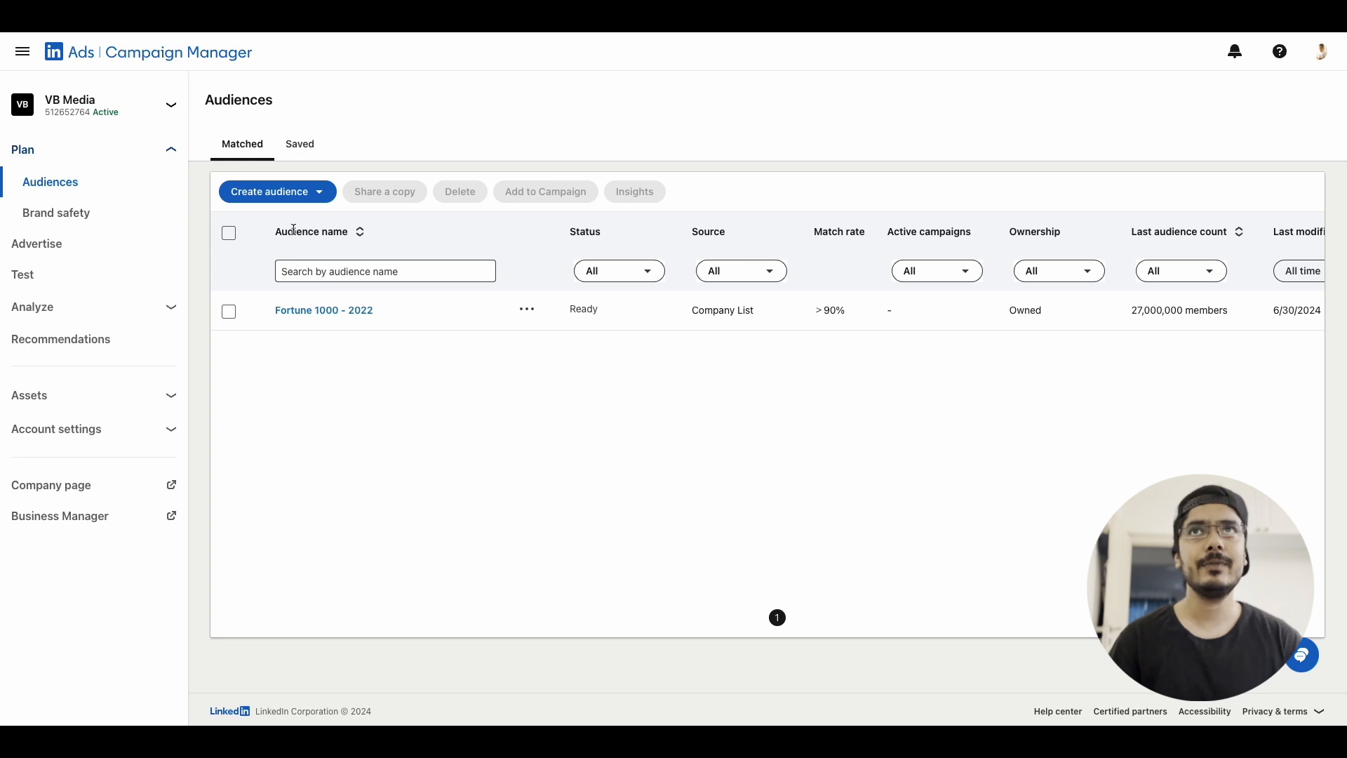
left_click(319, 194)
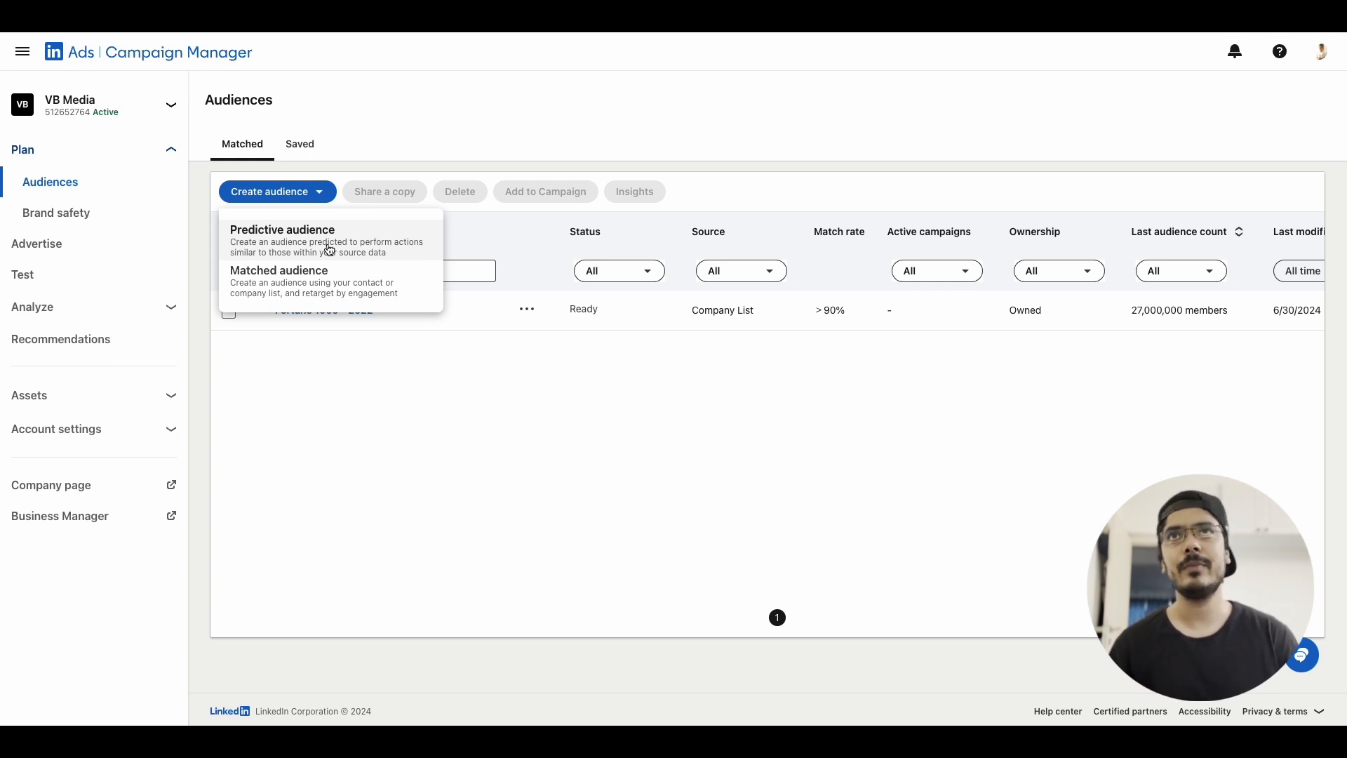
left_click(294, 279)
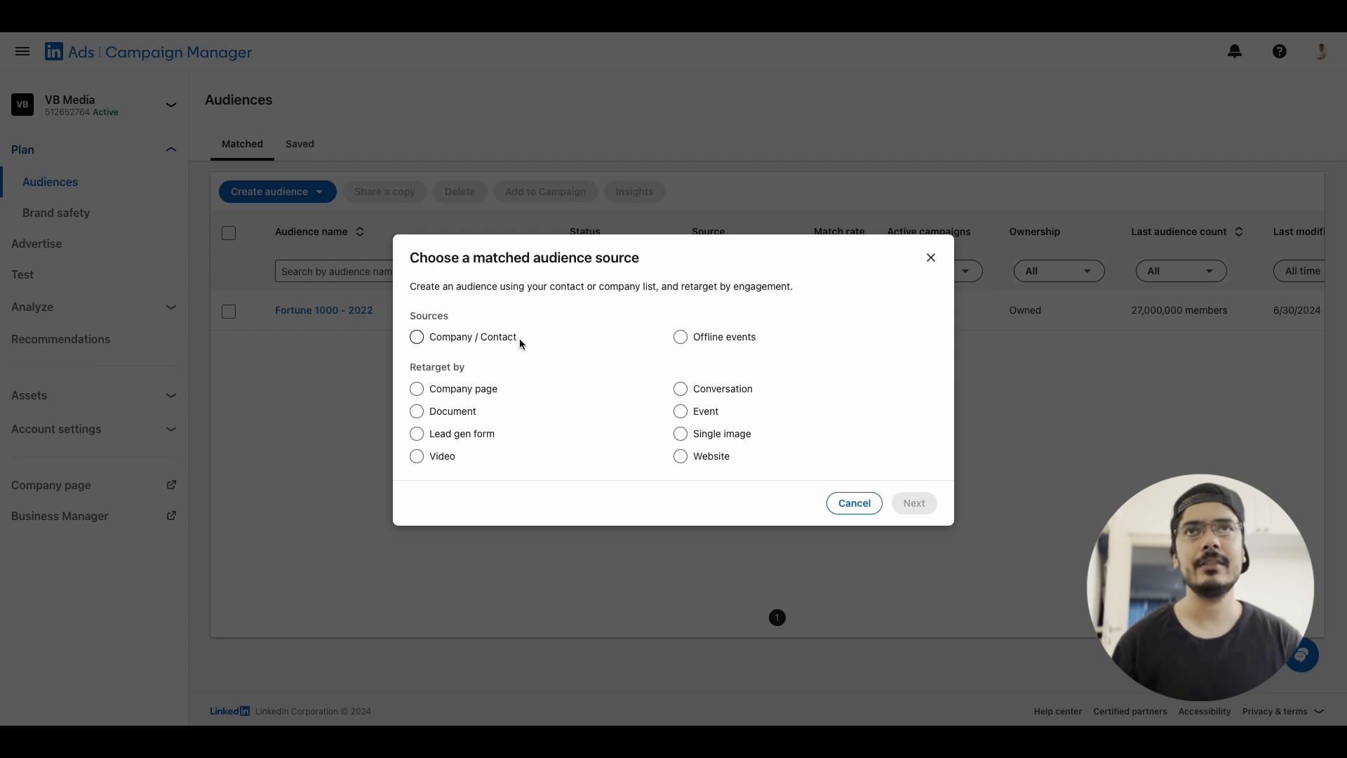
left_click(419, 340)
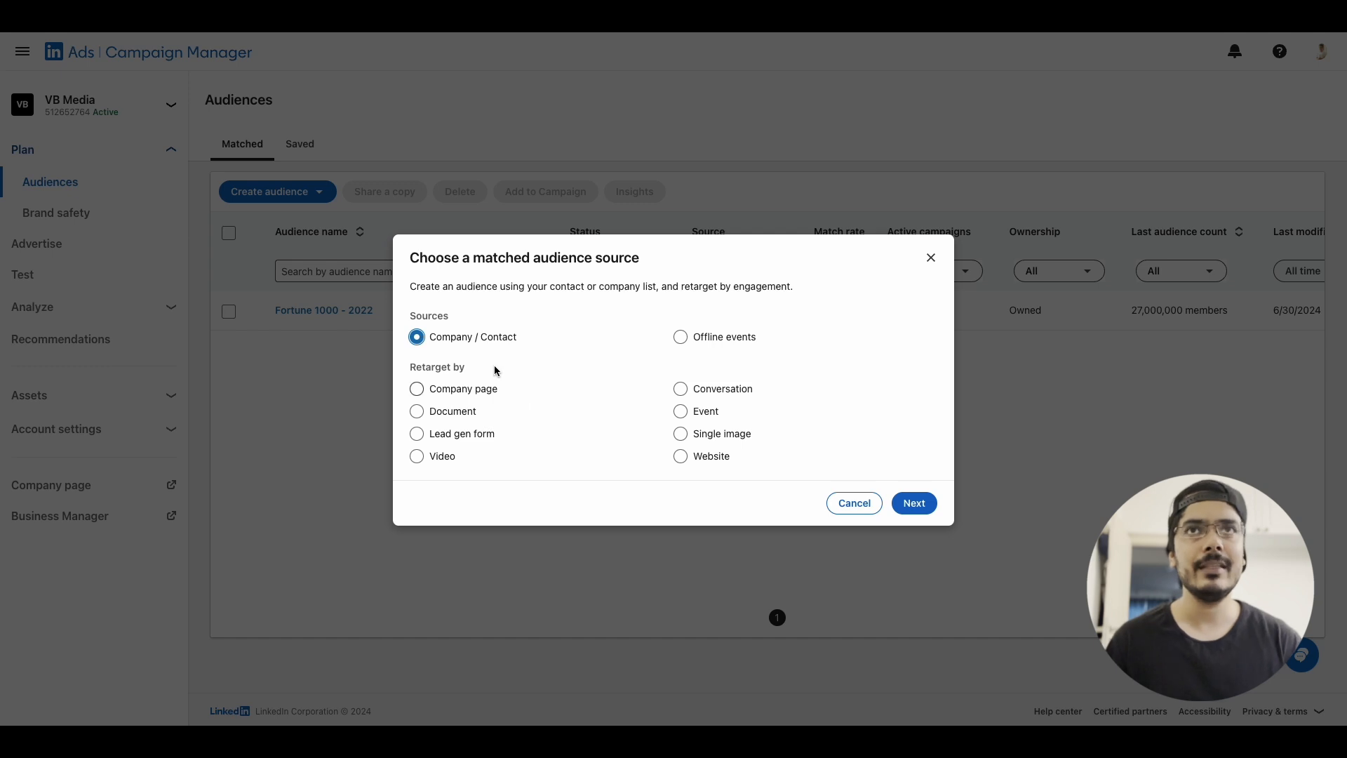
left_click(919, 503)
Name the audience Test Company List with Company list as the list type, and download the company list template.
left_click(492, 256)
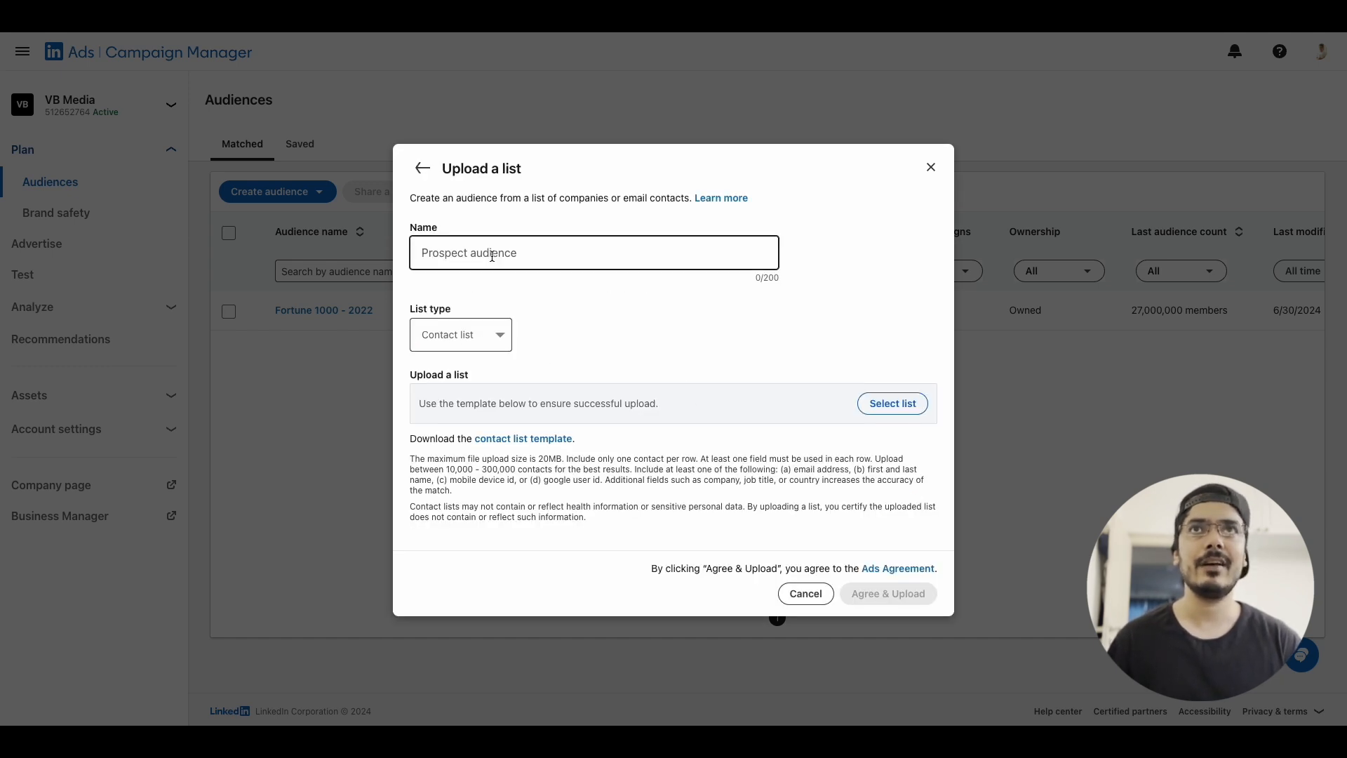
type("Test Com")
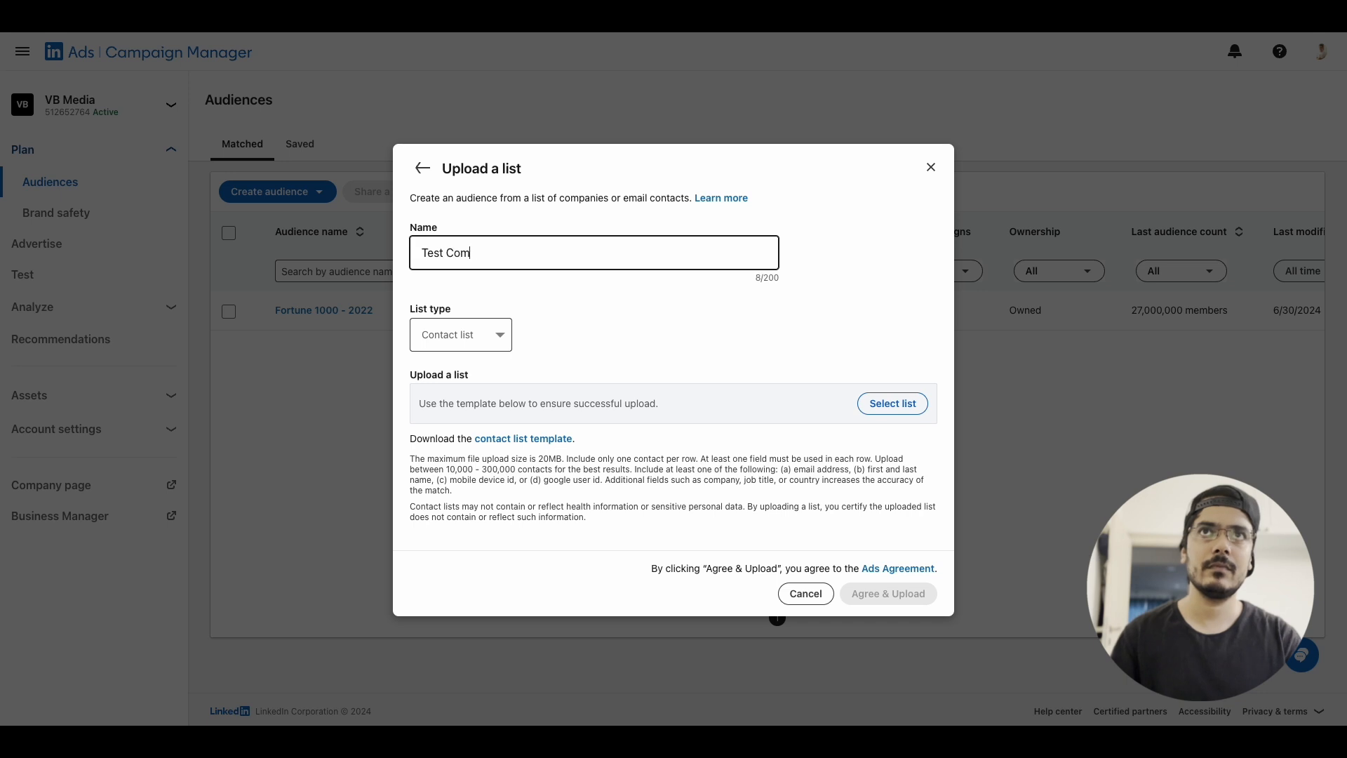
type("pany List")
left_click(491, 335)
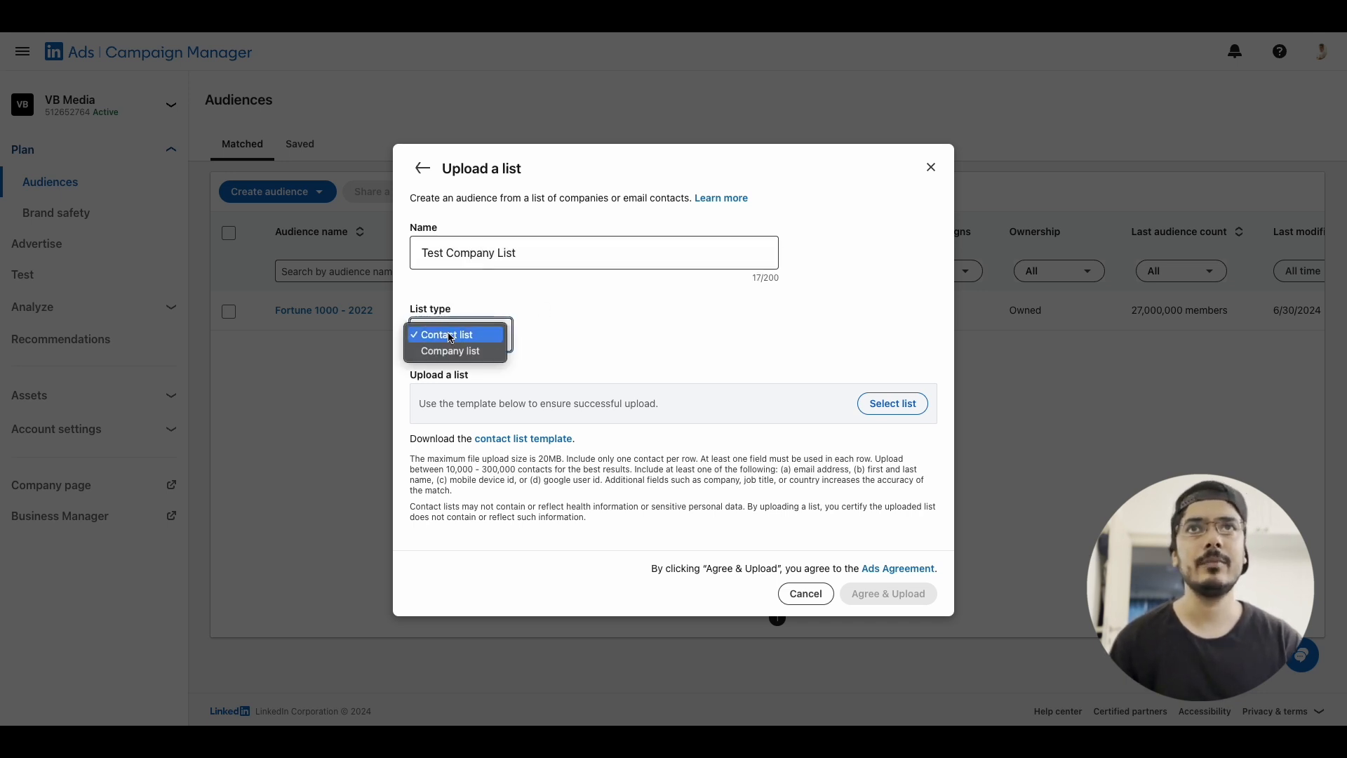
left_click(447, 357)
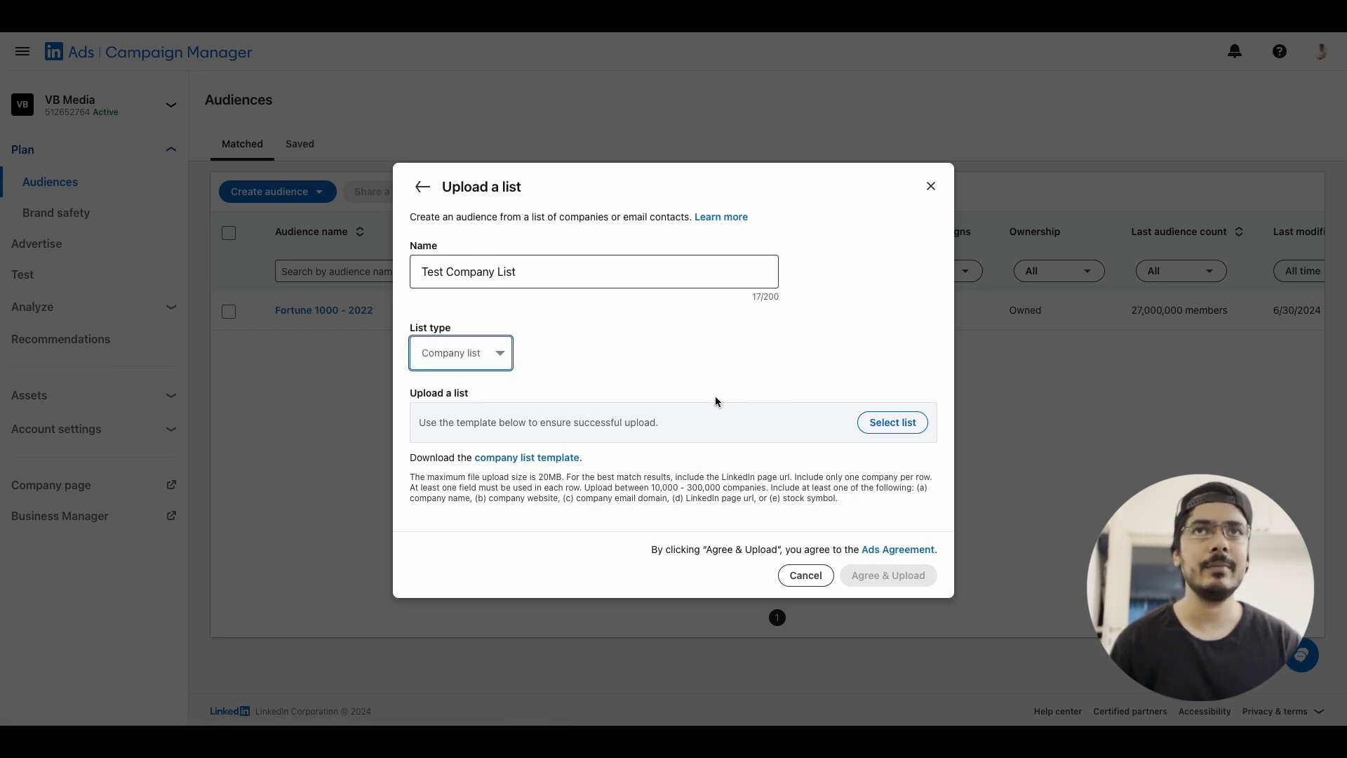
left_click(522, 462)
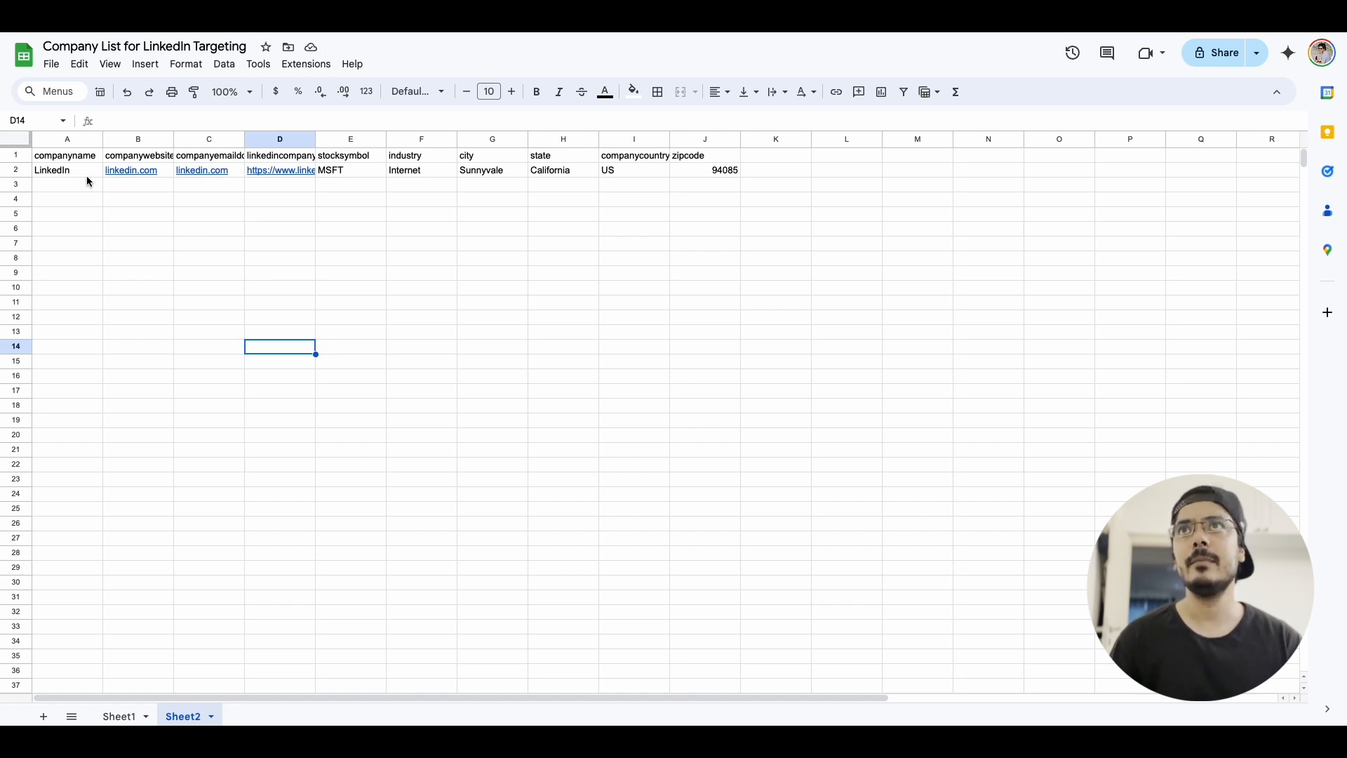
Switch to the Google Sheets file Company List for LinkedIn Targeting and examine the template's column headers and sample row on Sheet2.
left_click(202, 160)
key("Right")
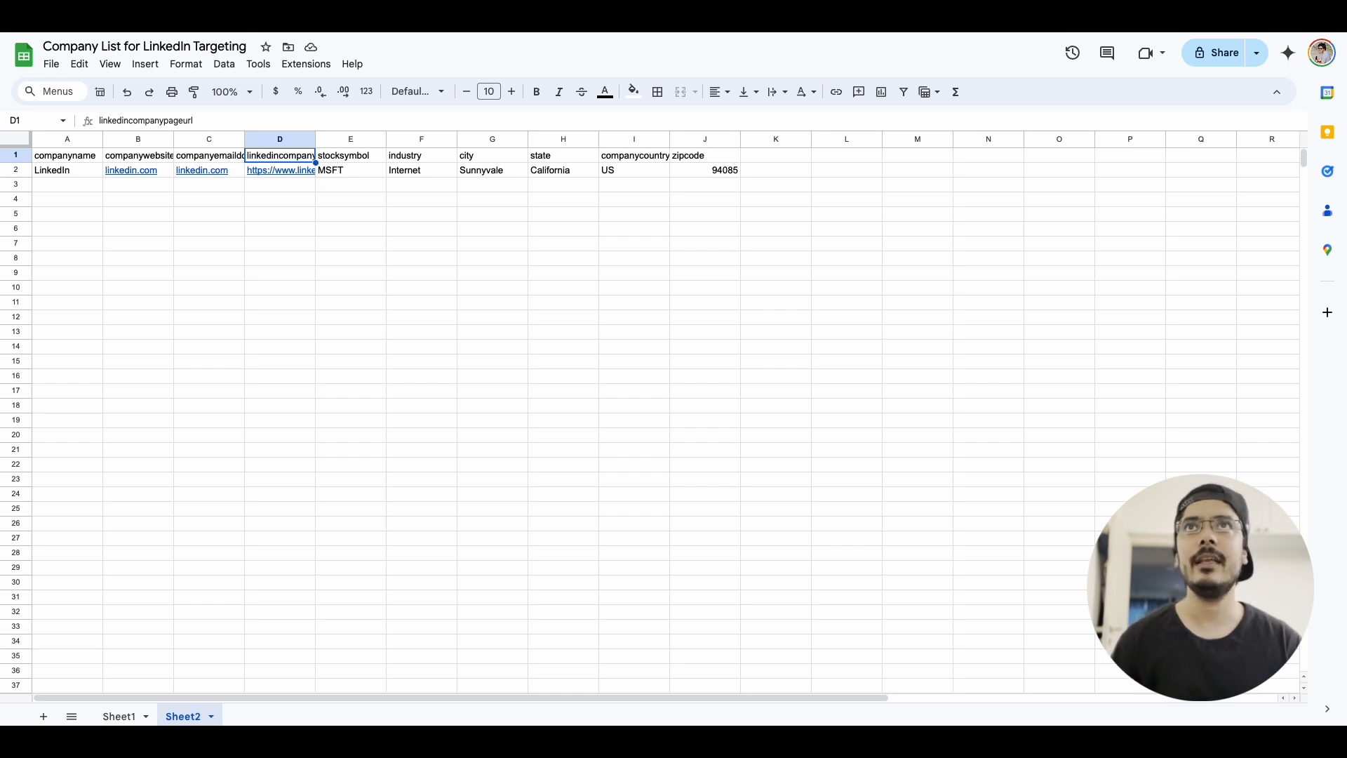
key("Right")
key("Right")
key("Right")
key("Right")
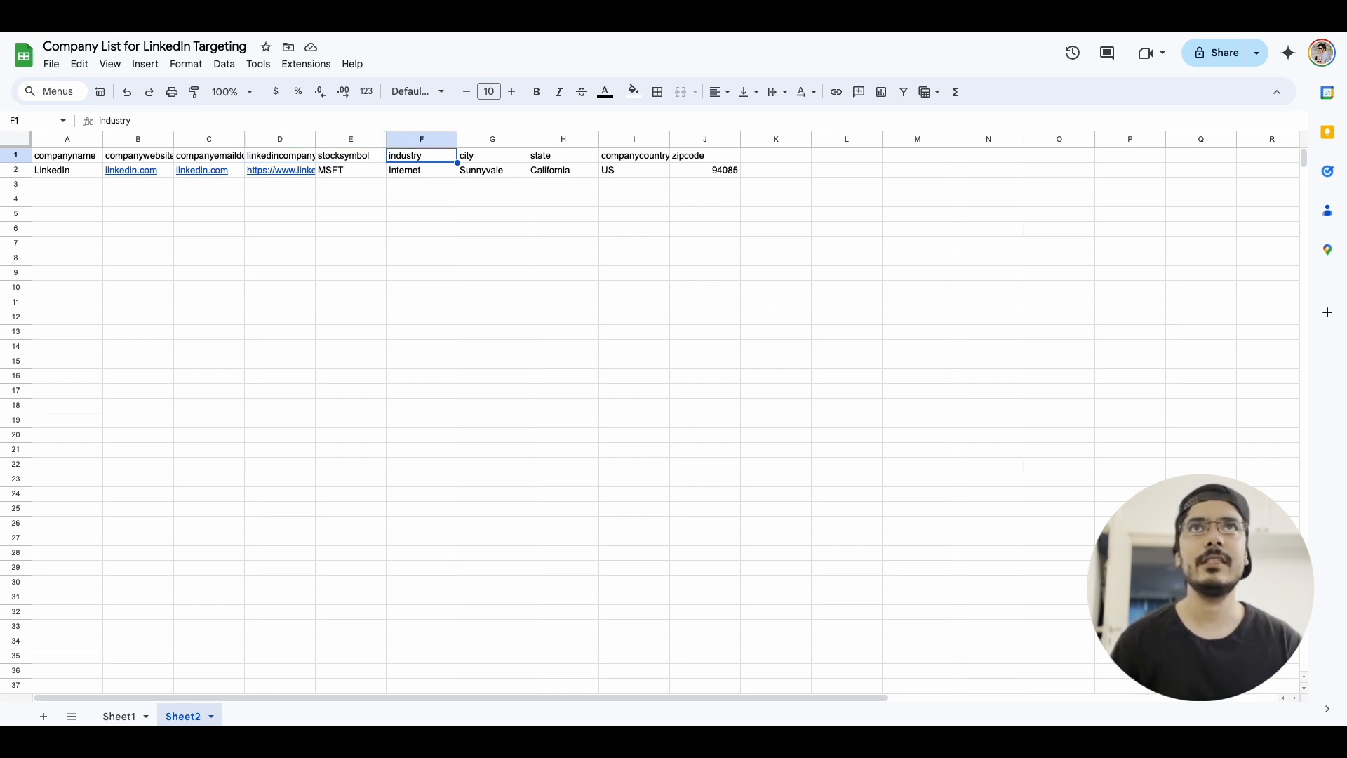
key("Right")
key("Right")
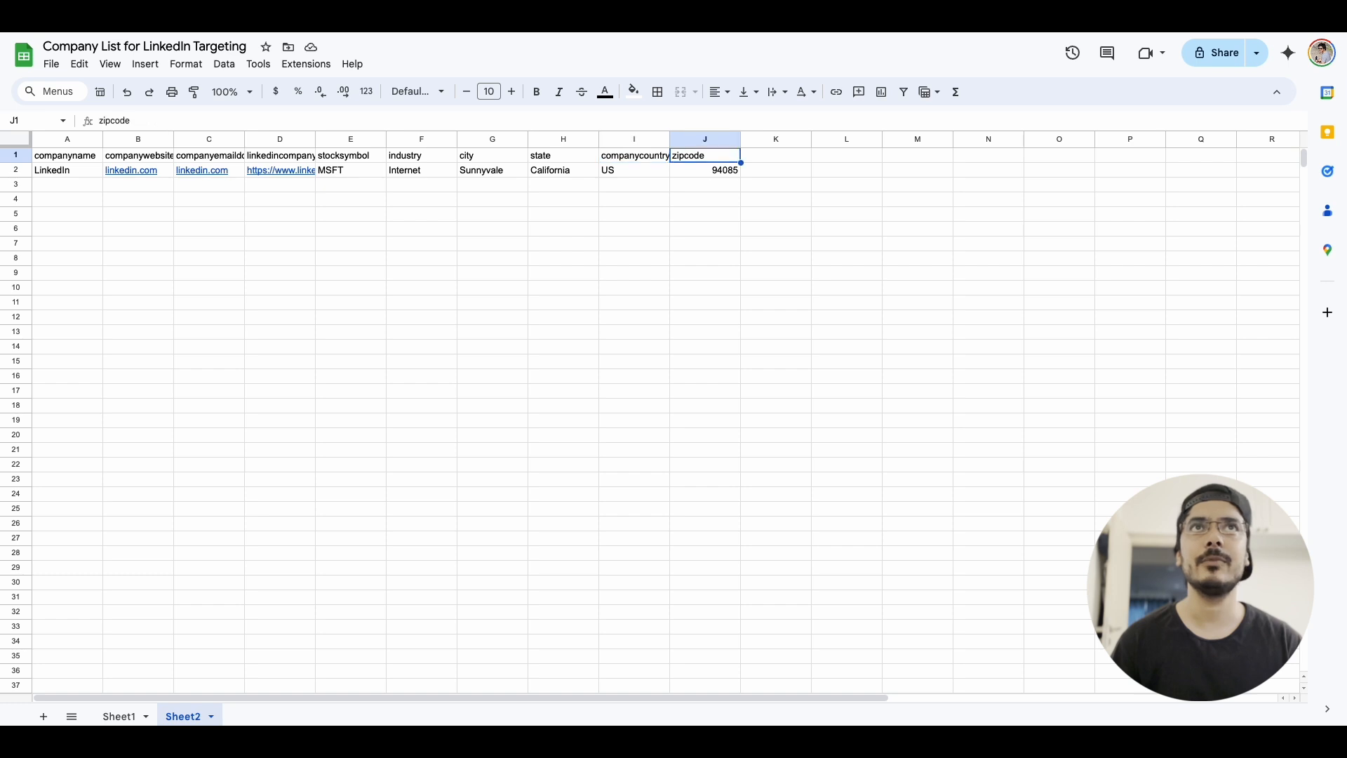
key("Down")
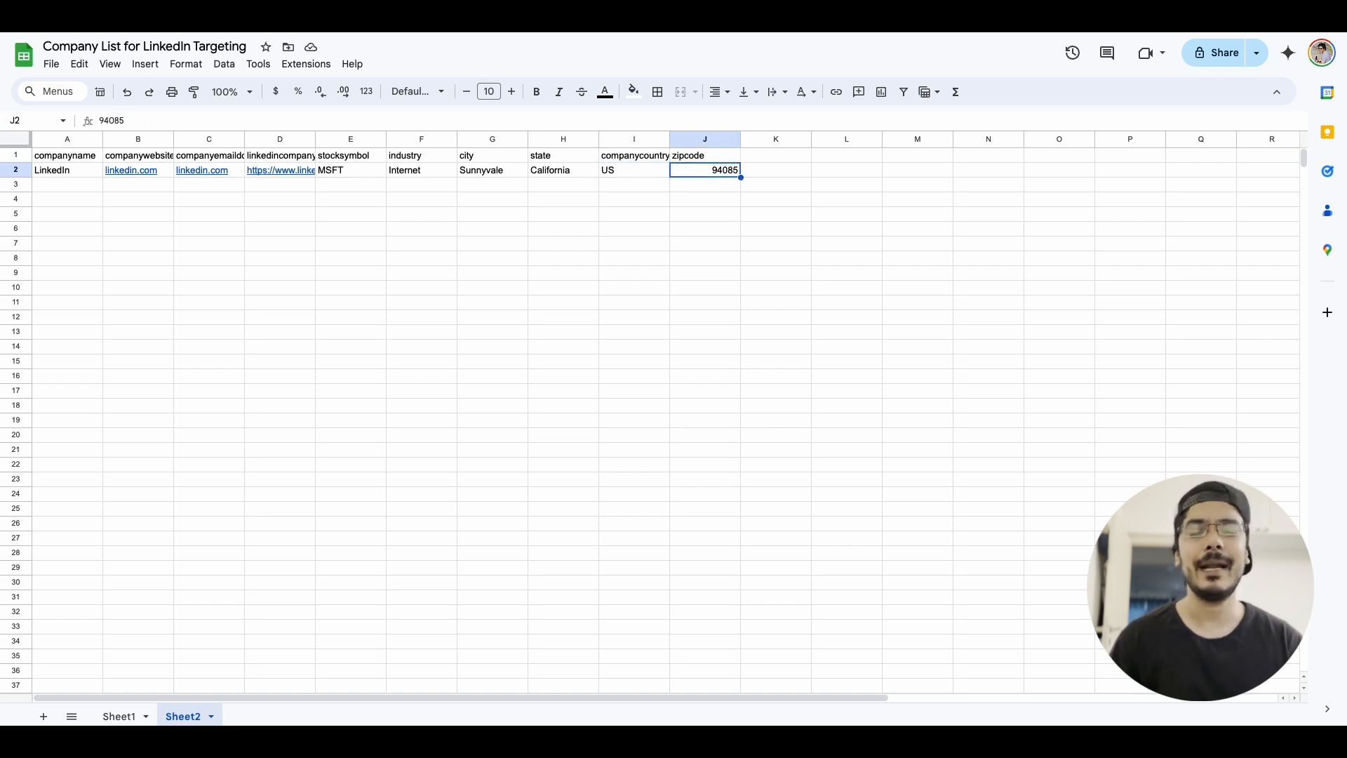
key("Left")
key("Left")
key("Left")
key("Left")
key("Left")
key("Left")
key("Left")
key("Left")
key("Left")
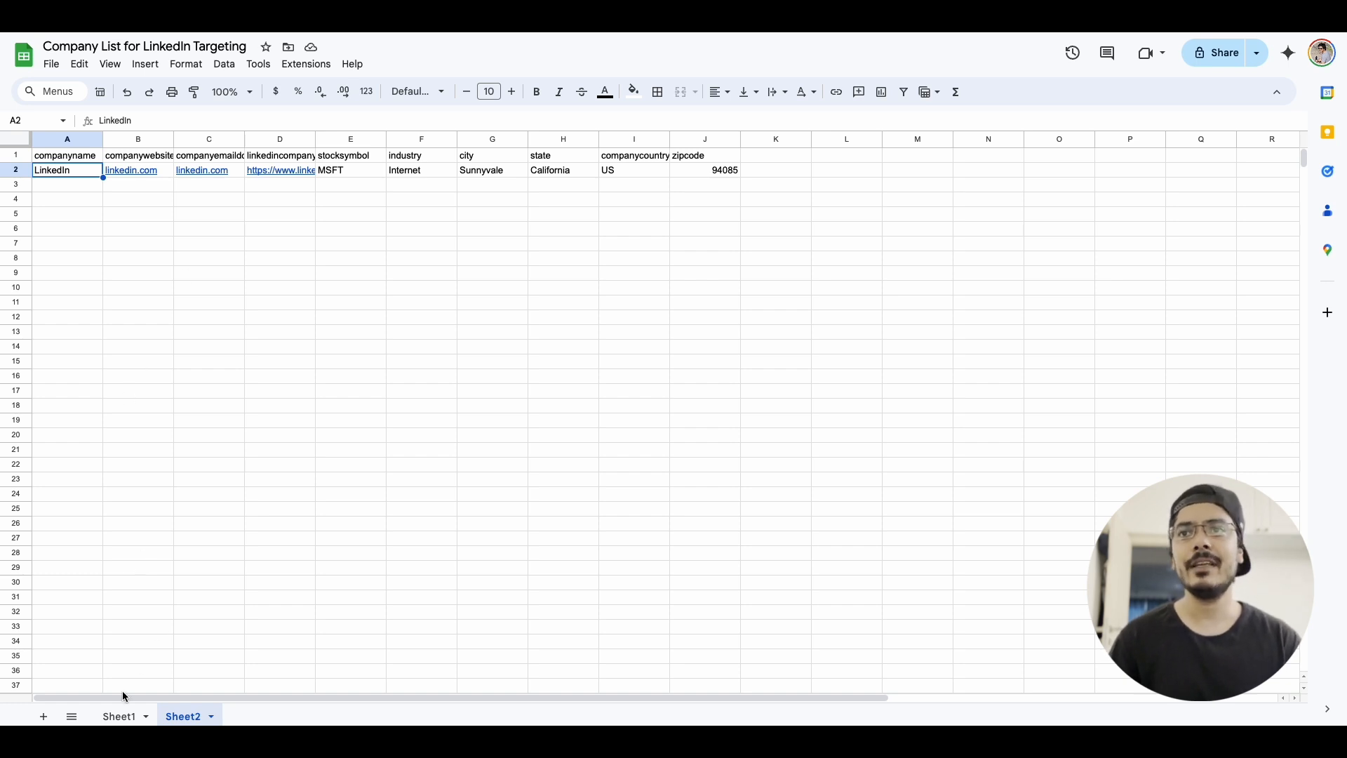
Examine the companyname column on Sheet1 from its header to the last company, comparing it with the template on Sheet2.
left_click(129, 716)
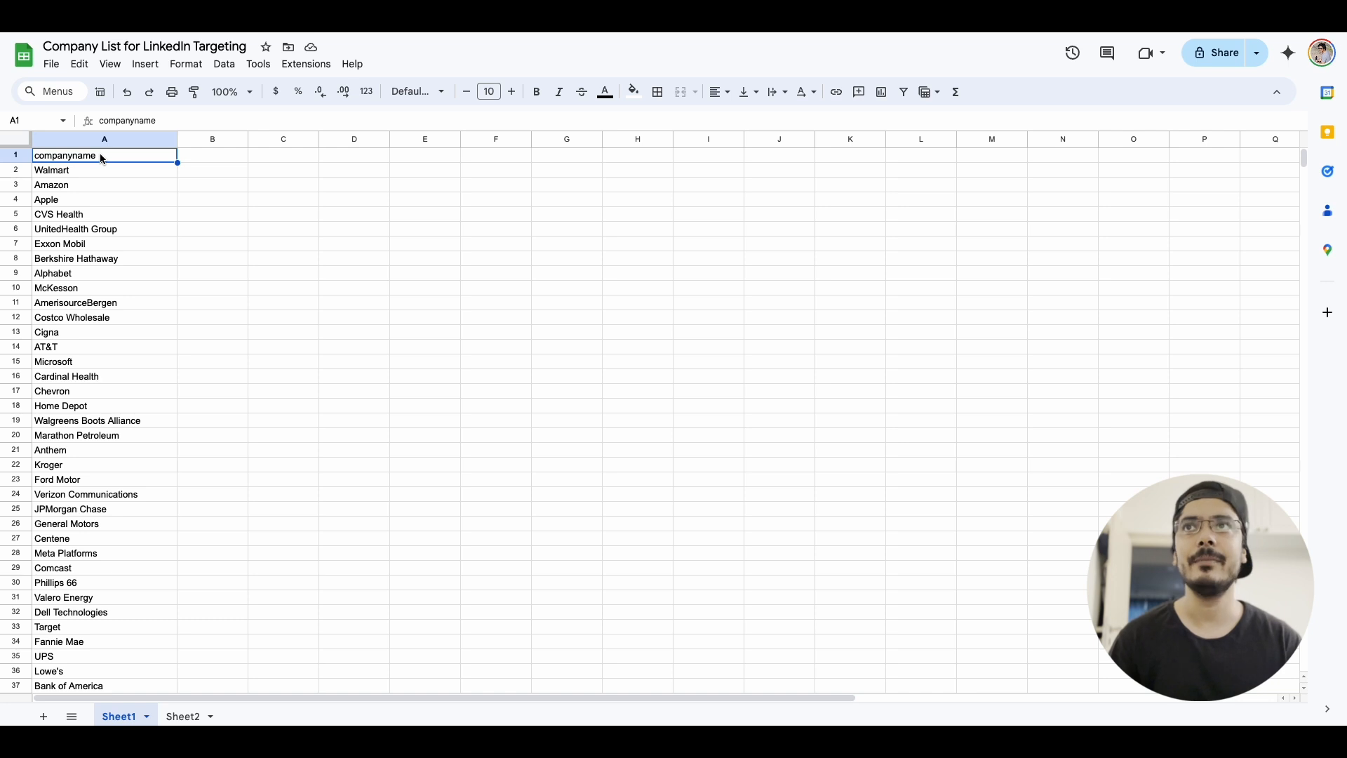
key("Down")
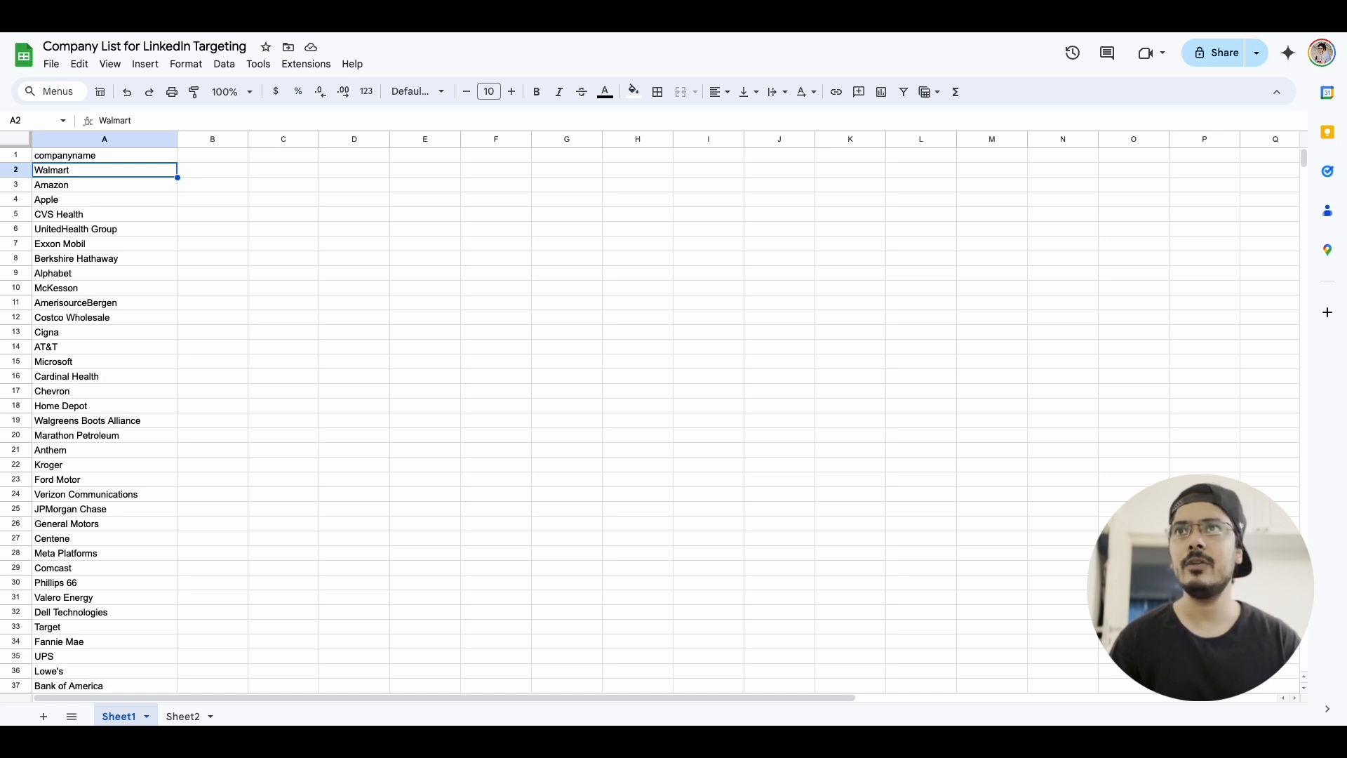
key("Up")
key("Down")
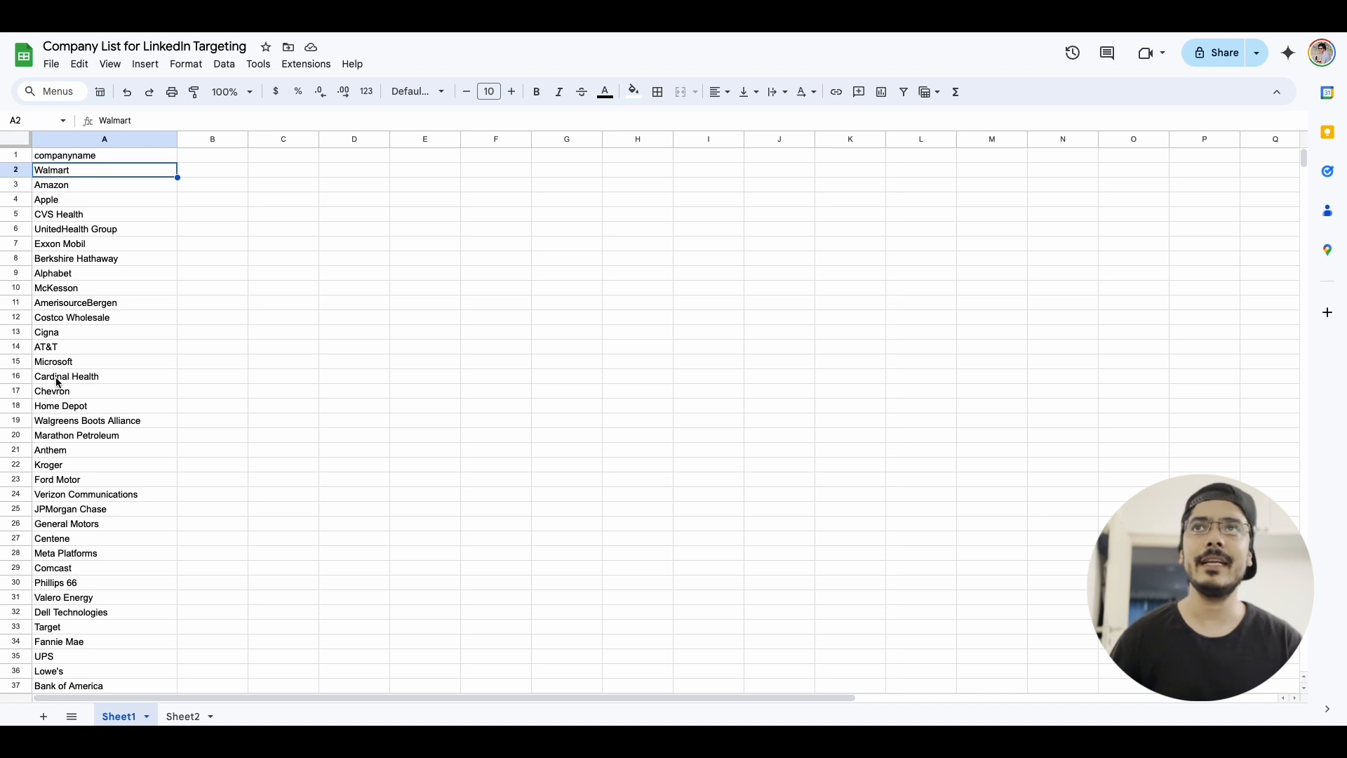
left_click(186, 715)
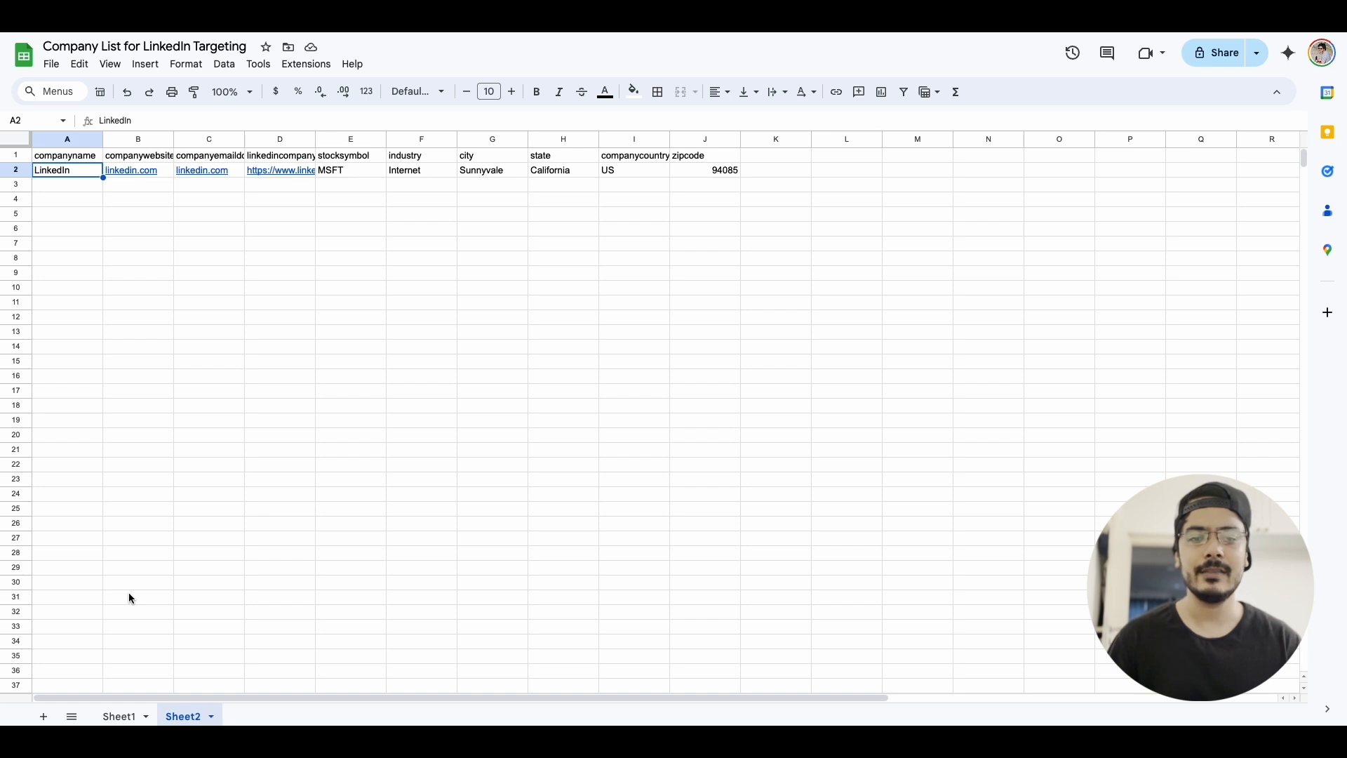
left_click(120, 716)
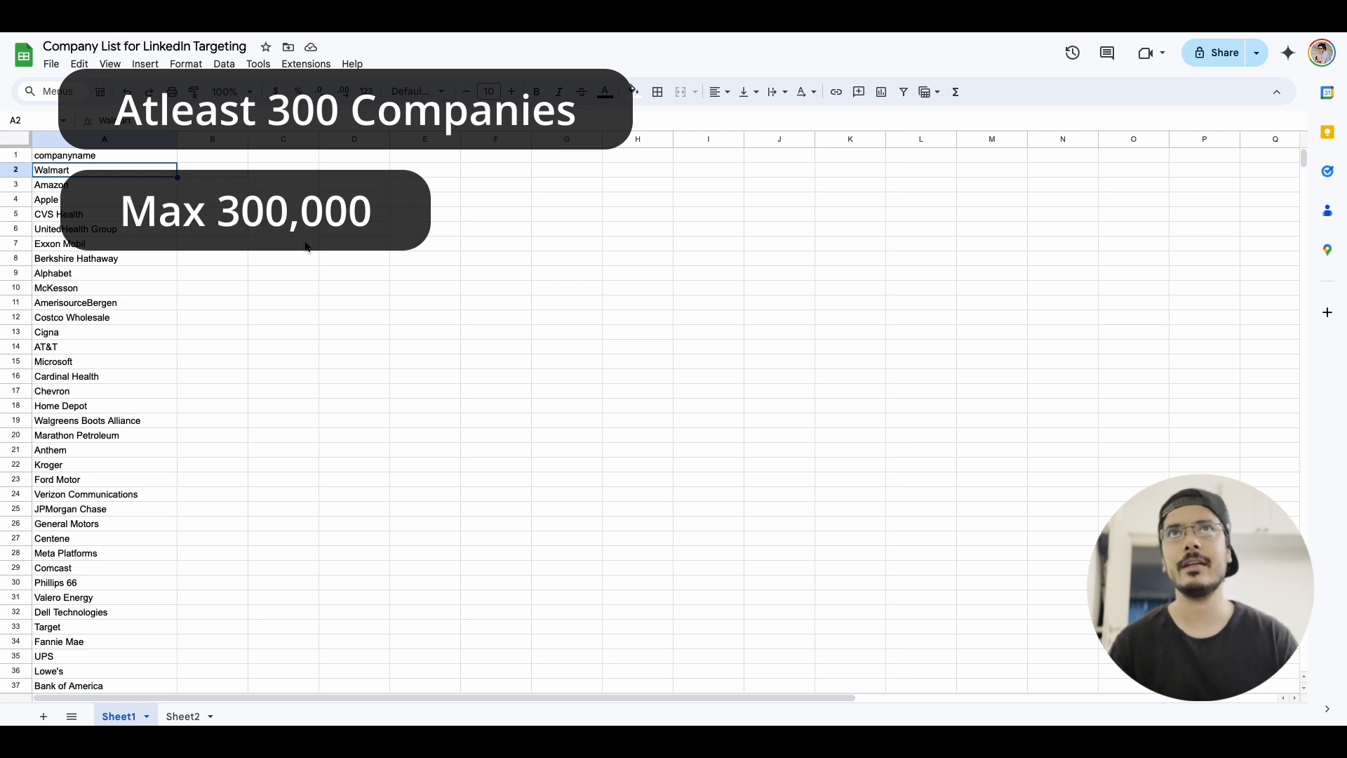
left_click(154, 199)
key("ctrl+Down")
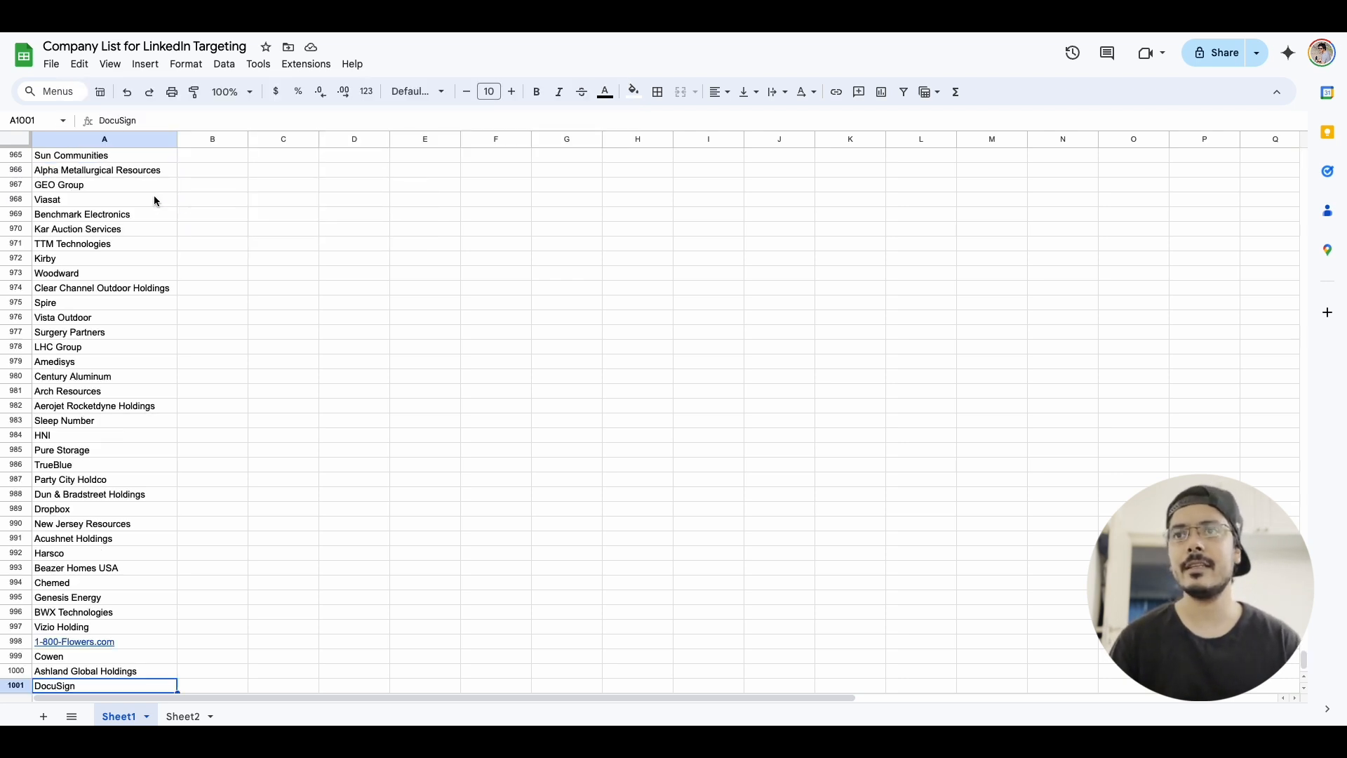
key("ctrl+Up")
key("Down")
key("Up")
key("Down")
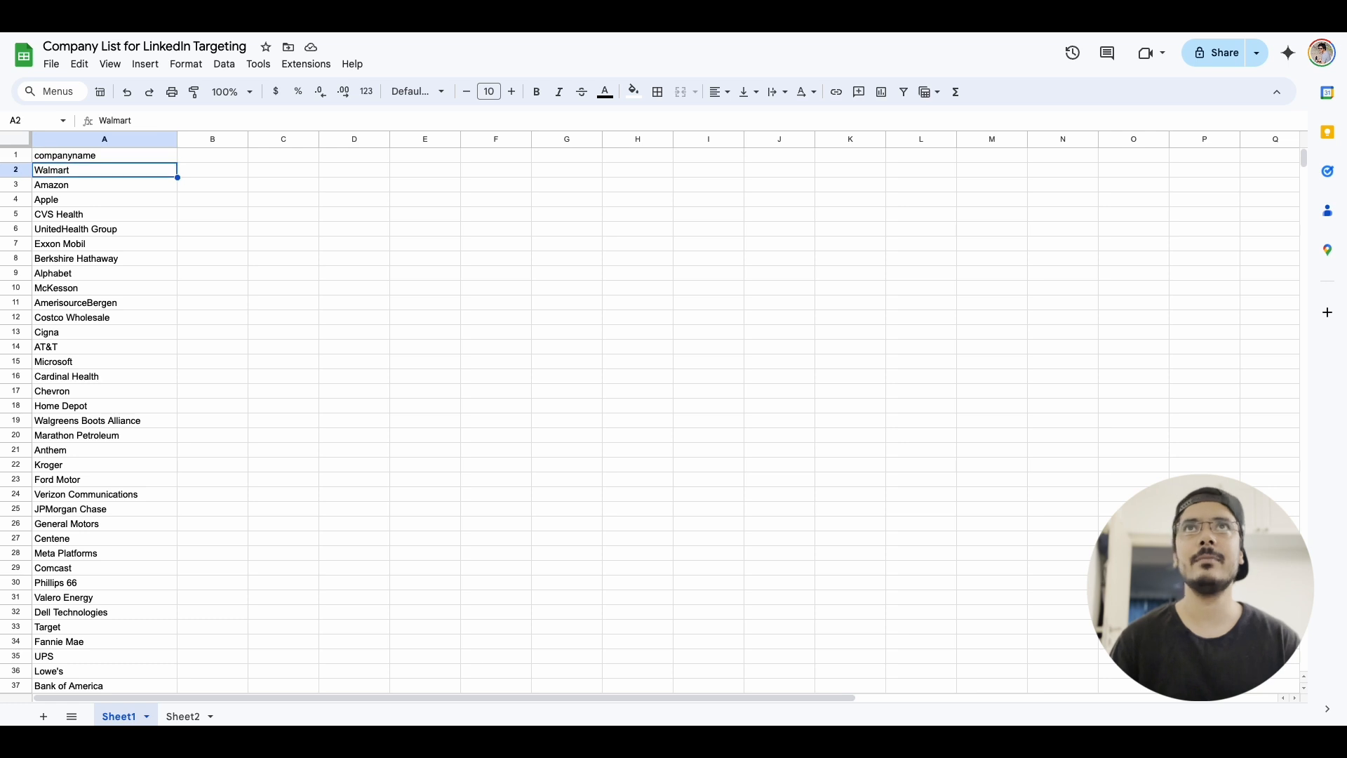
Download Sheet1 with the company names as a Comma Separated Values (.csv) file.
left_click(51, 64)
mouse_move(118, 239)
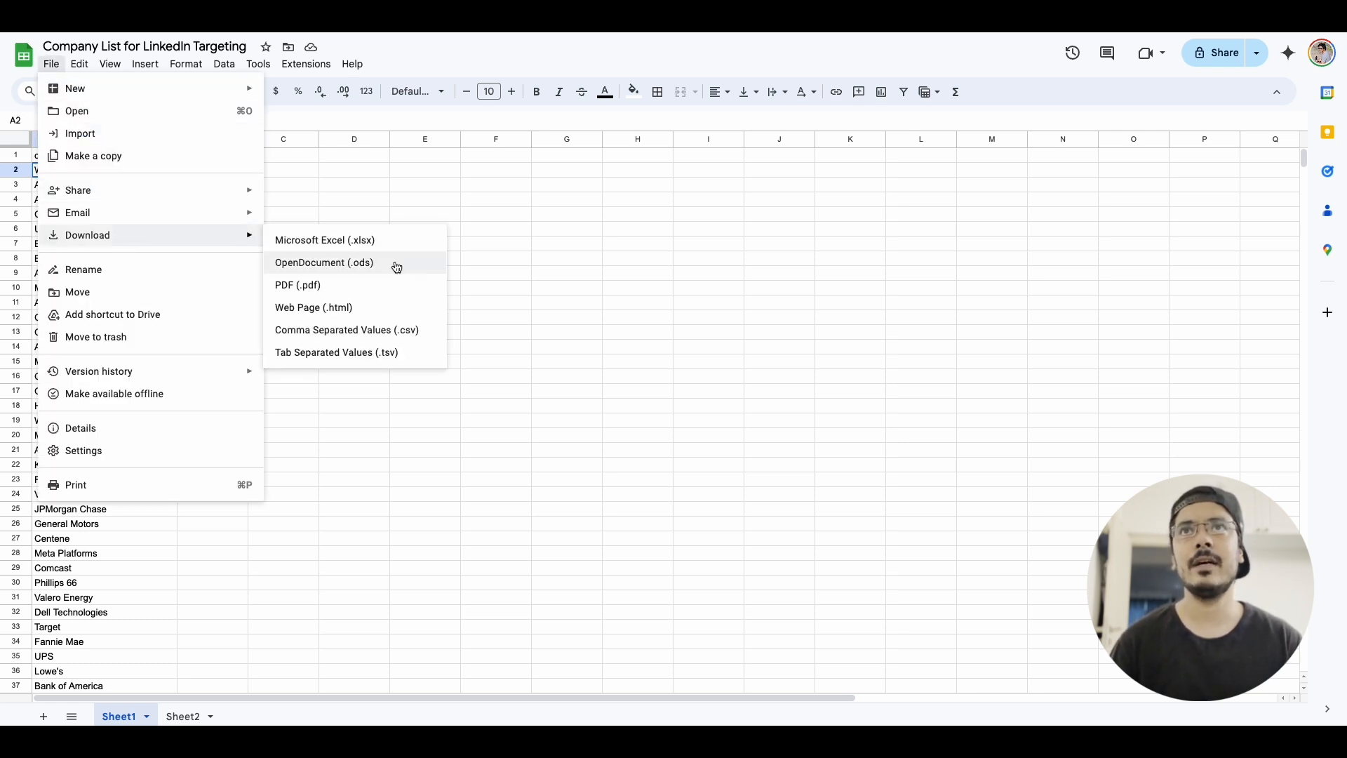
left_click(373, 334)
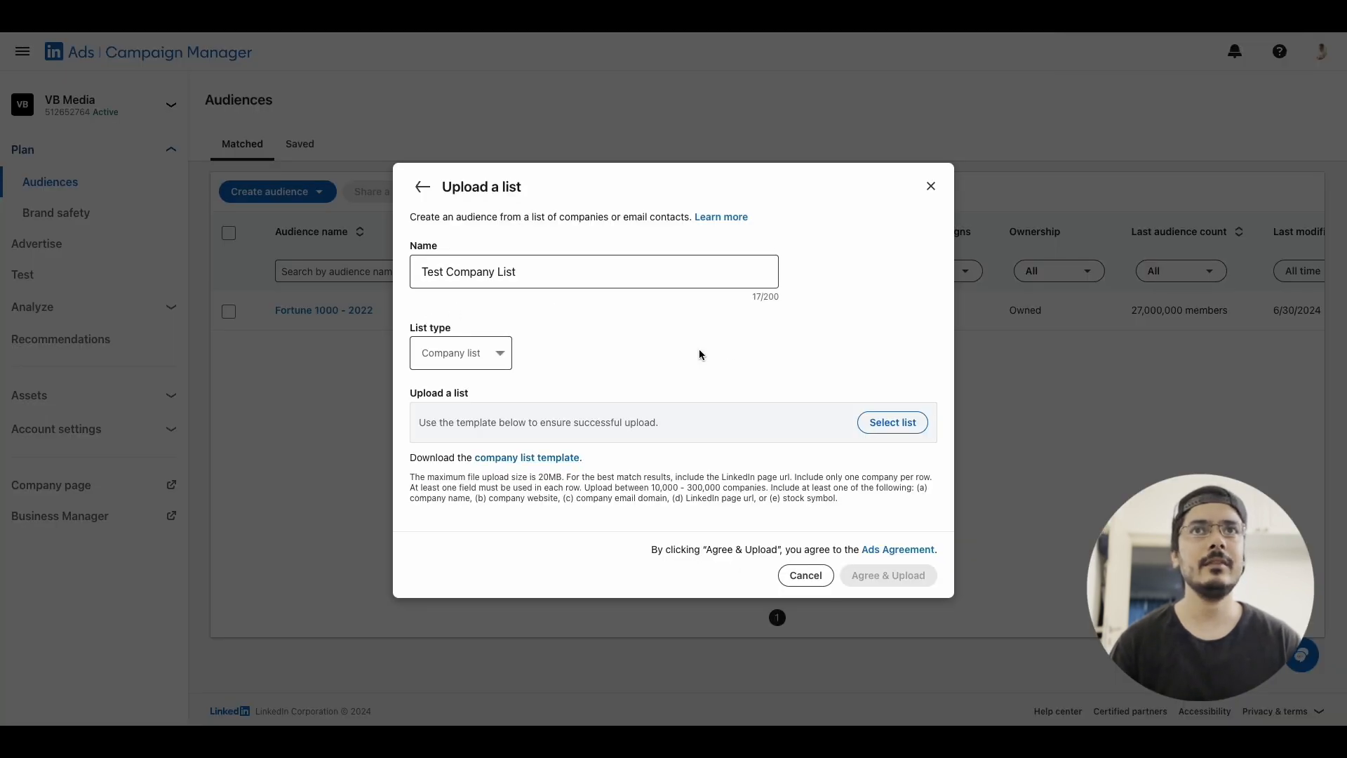
Back in Campaign Manager, select Company List for LinkedIn Targeting - Sheet1 (1).csv as the list, and agree to upload it.
left_click(894, 419)
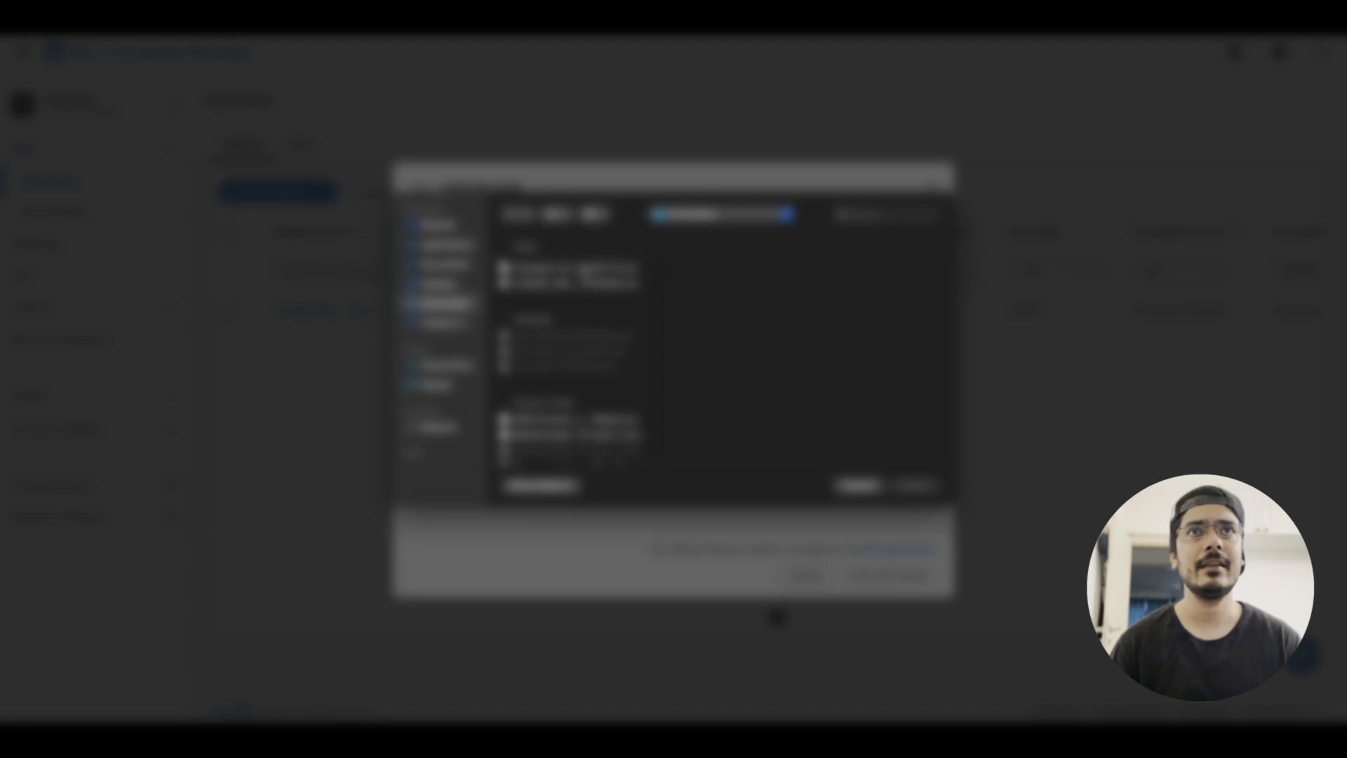
left_click(565, 266)
left_click(912, 485)
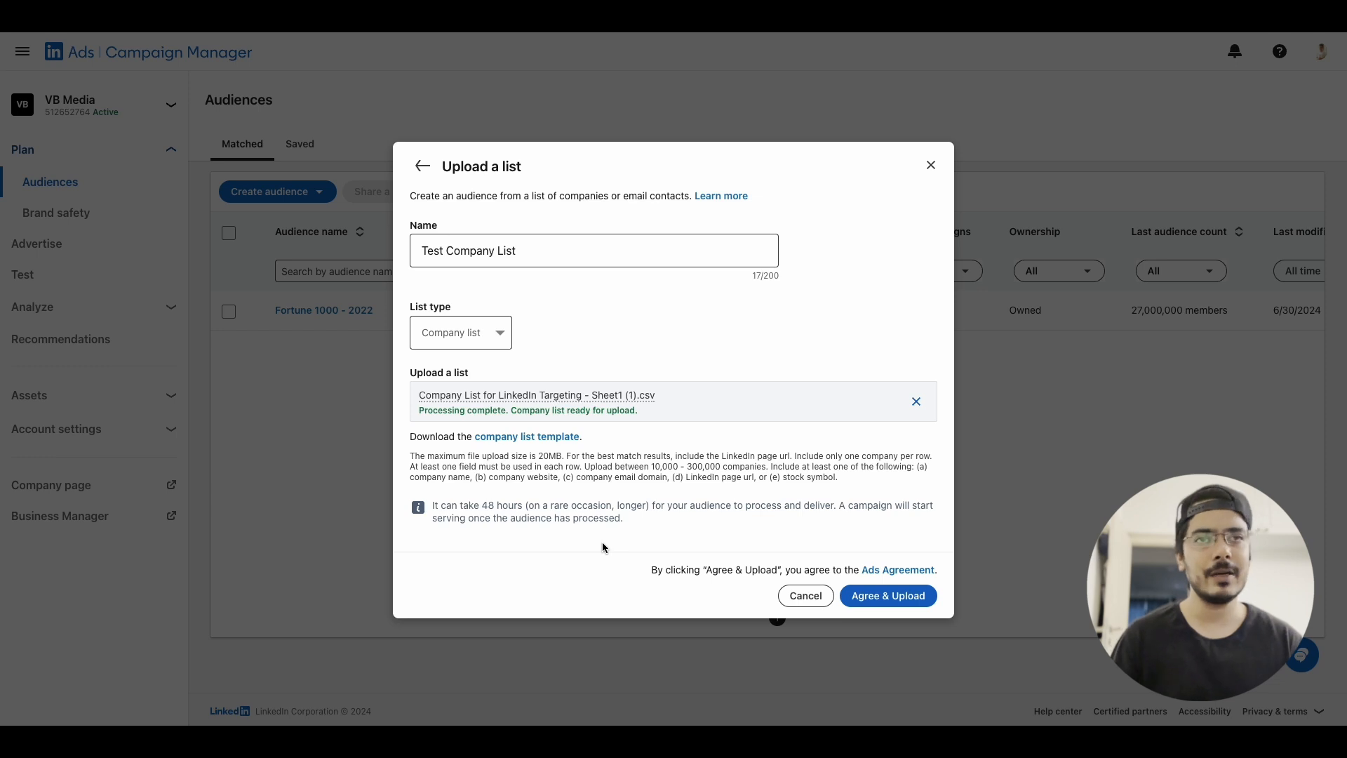
left_click(878, 594)
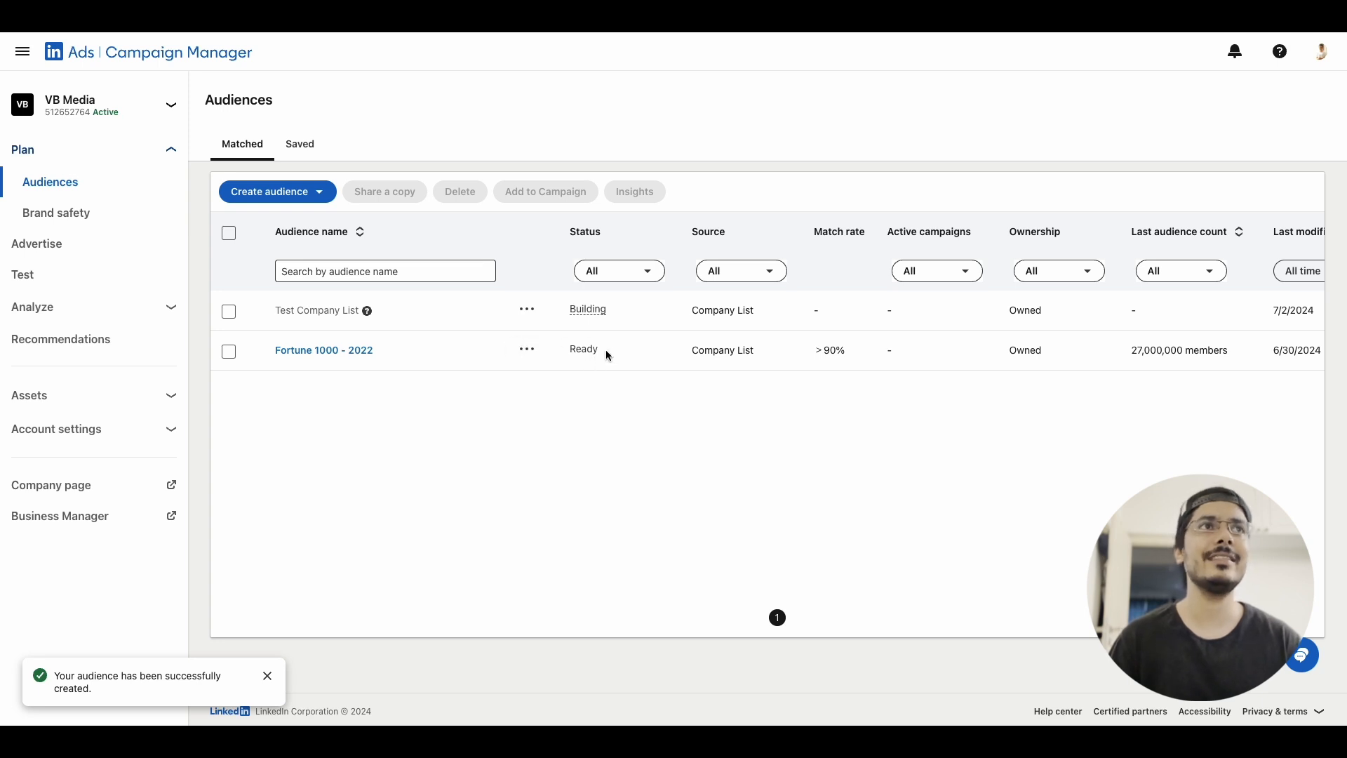
scroll(708, 362, "right", 2)
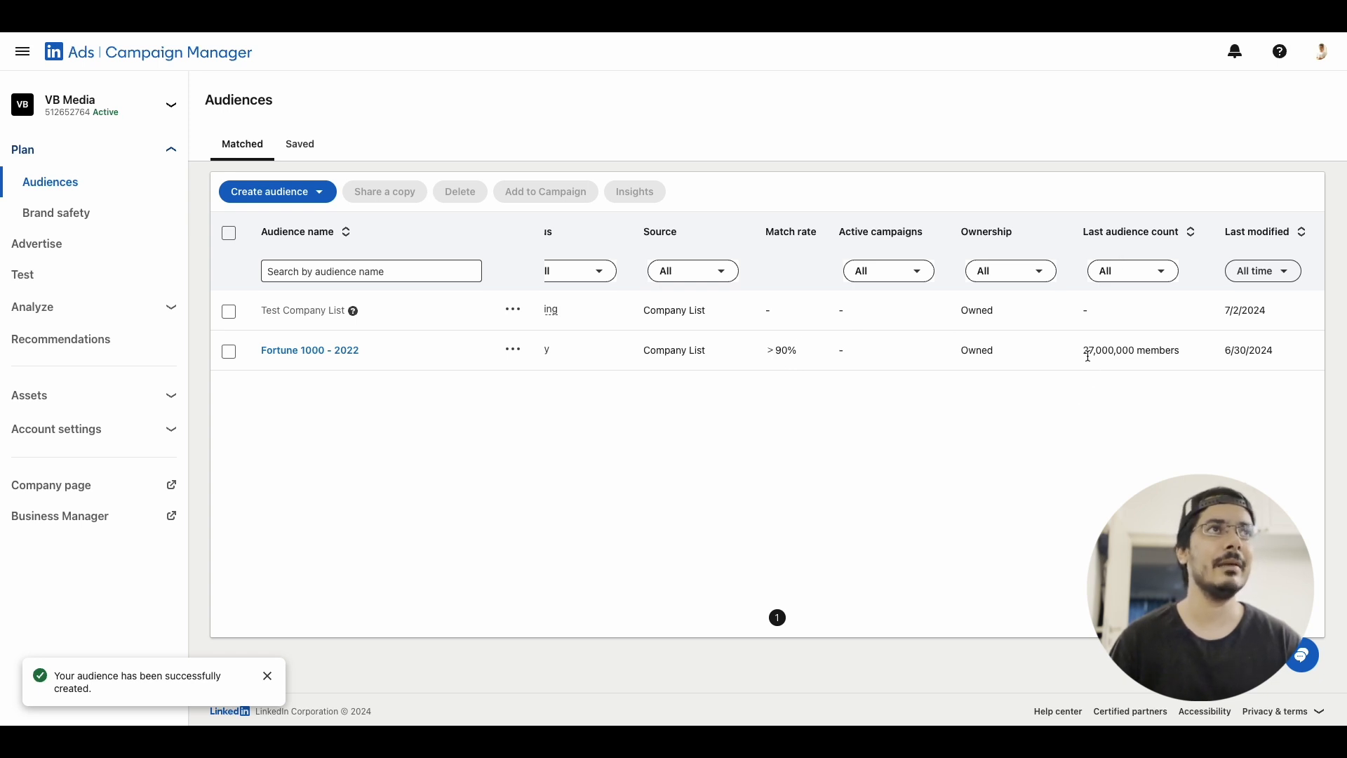
scroll(988, 360, "left", 2)
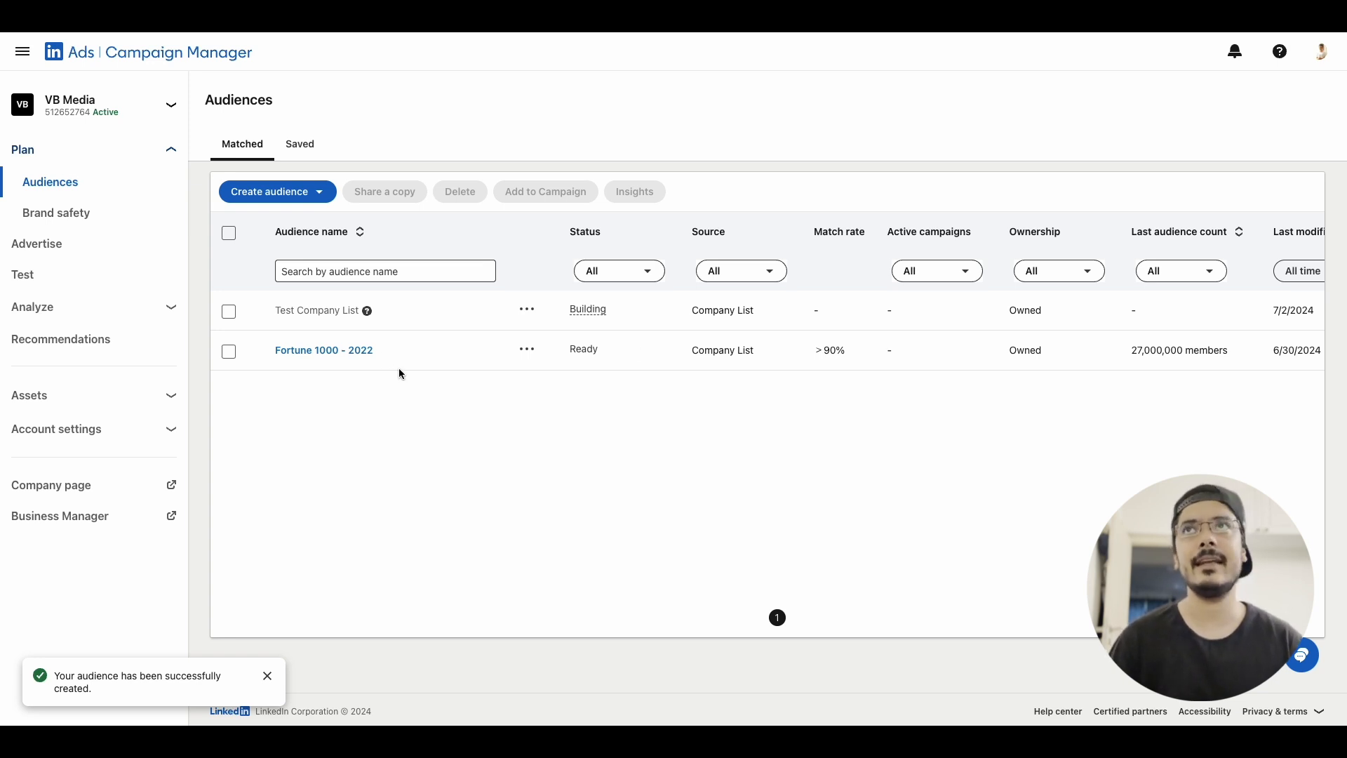
Start a new campaign from the account's Advertise page and name its campaign group Company List Campaign.
left_click(142, 62)
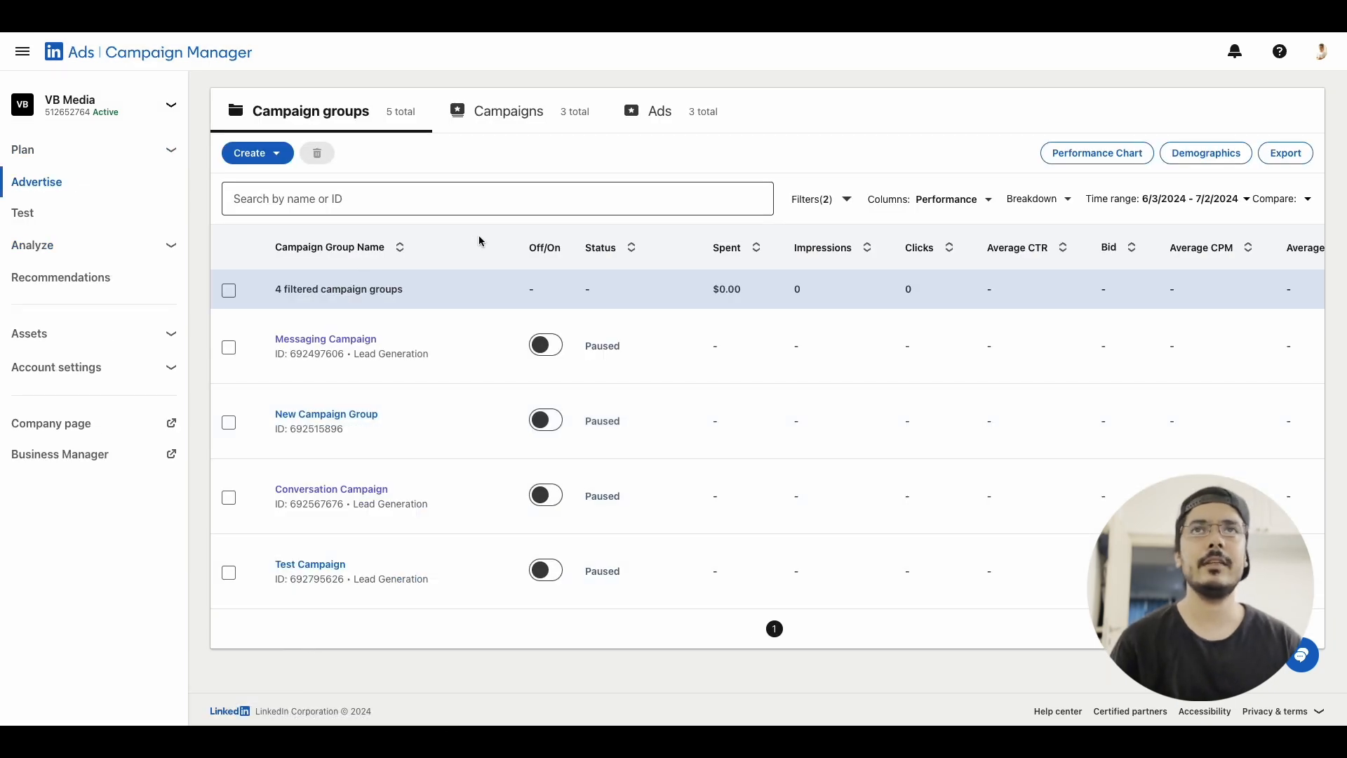
left_click(273, 160)
left_click(252, 196)
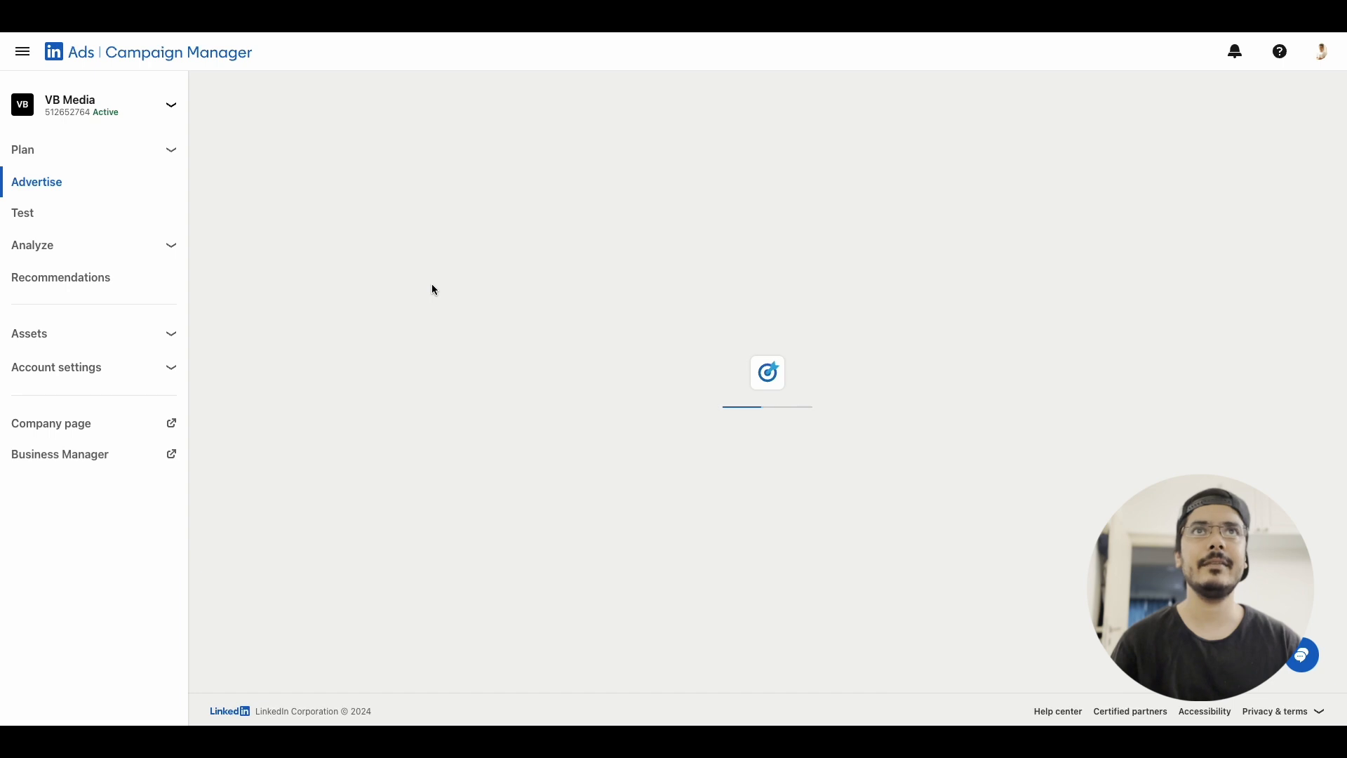
left_click(432, 285)
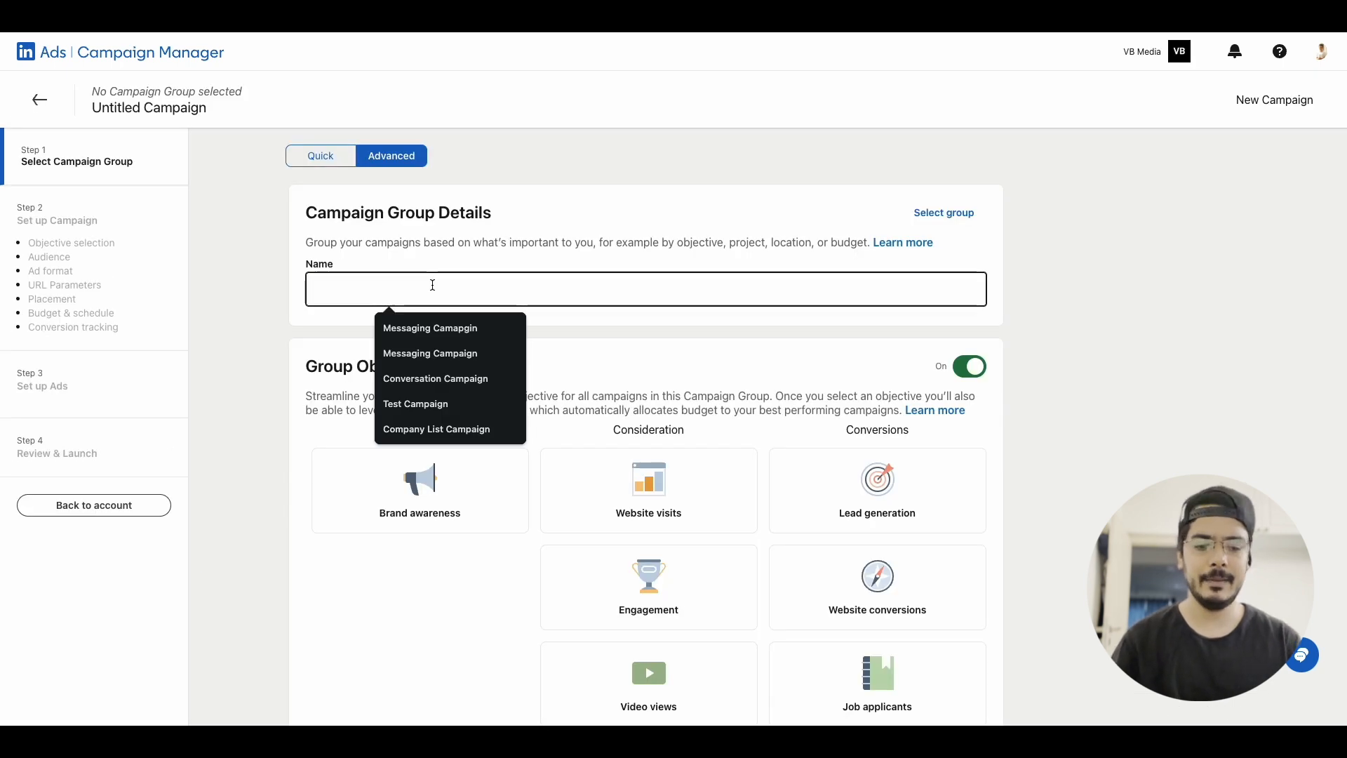
type("Comp")
left_click(453, 330)
Set the campaign group's objective to Website visits.
scroll(767, 352, "down", 3)
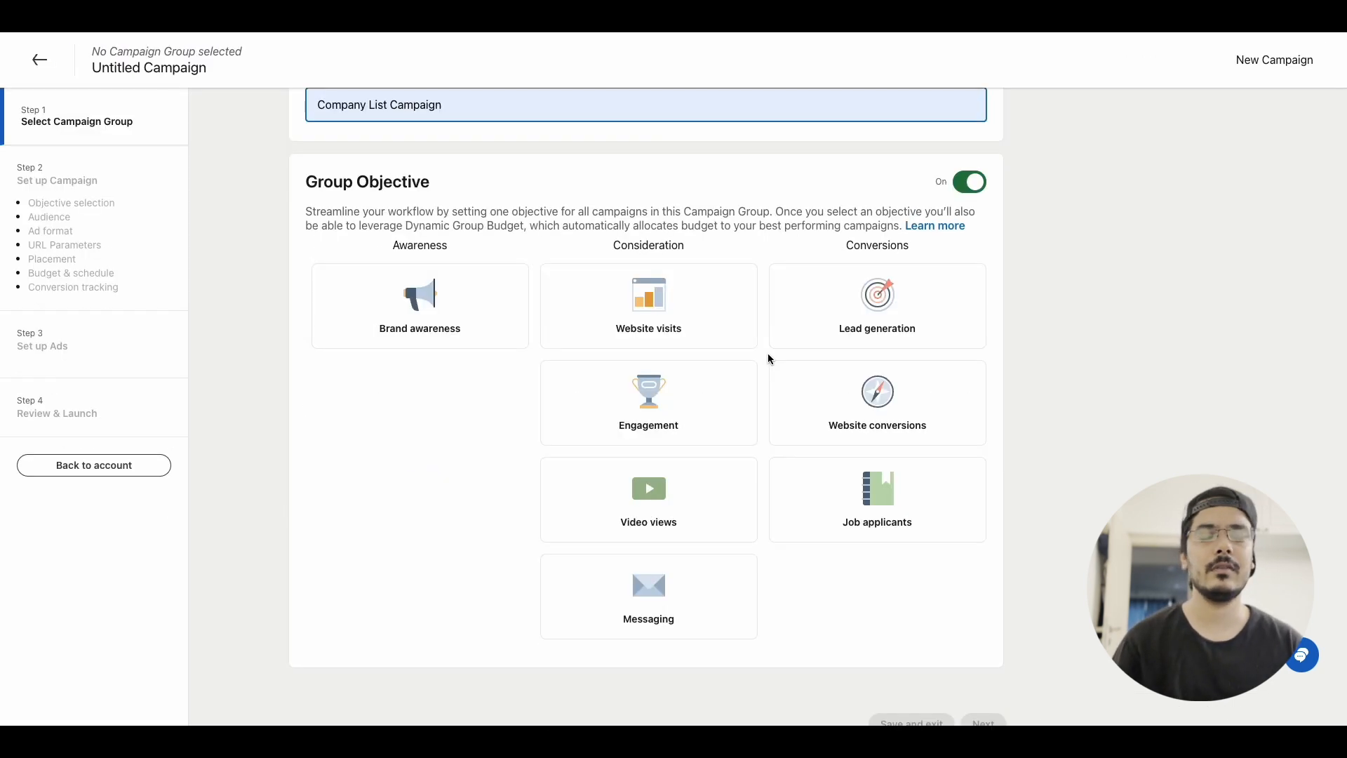
left_click(689, 318)
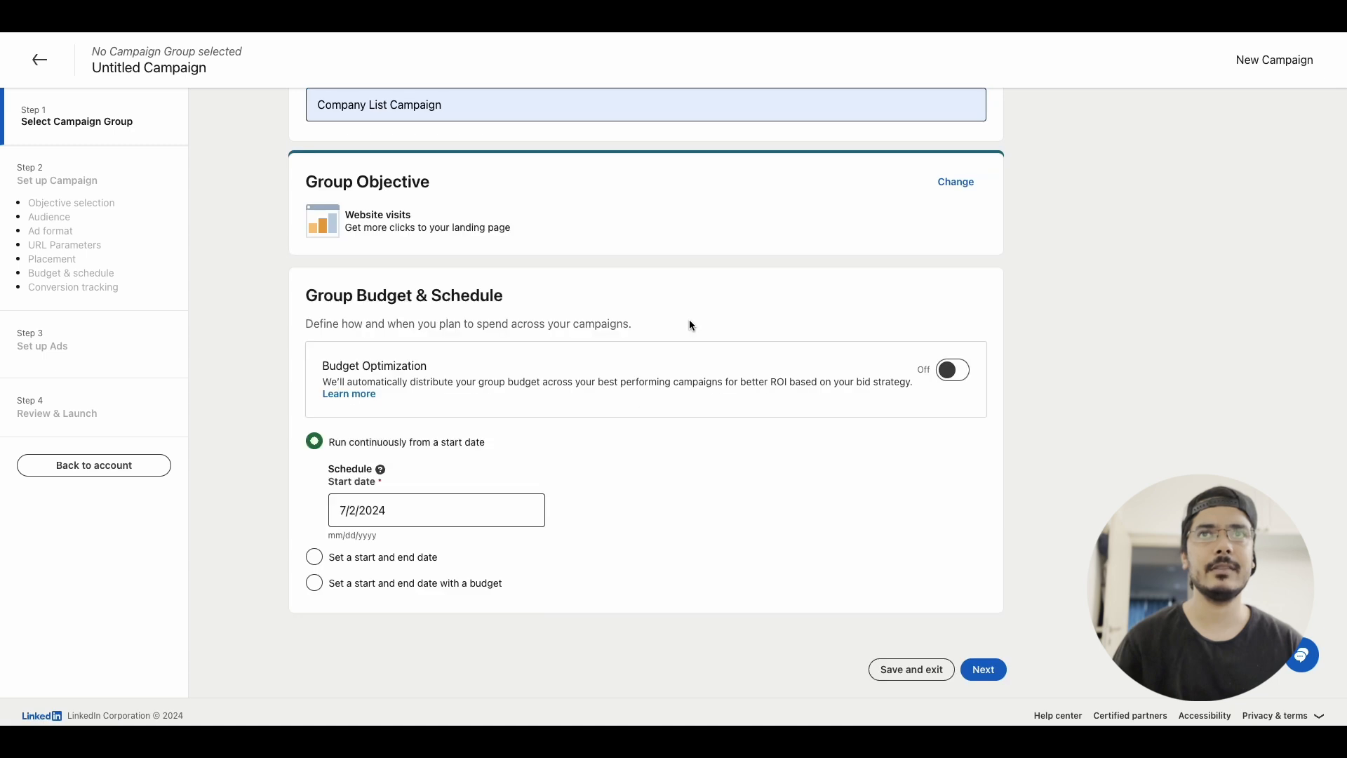
scroll(602, 321, "up", 1)
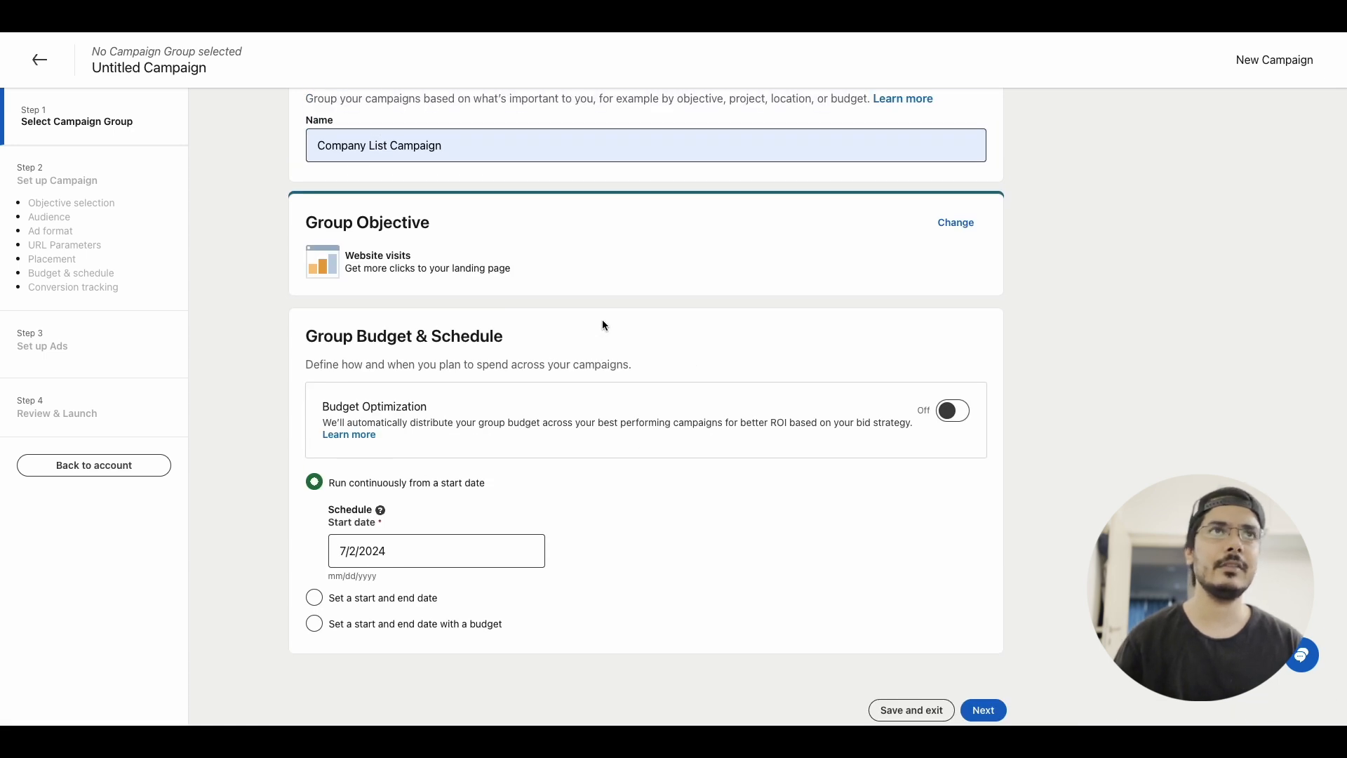
Reopen the group objective choices, select Website visits again, and continue to the campaign setup.
left_click(951, 224)
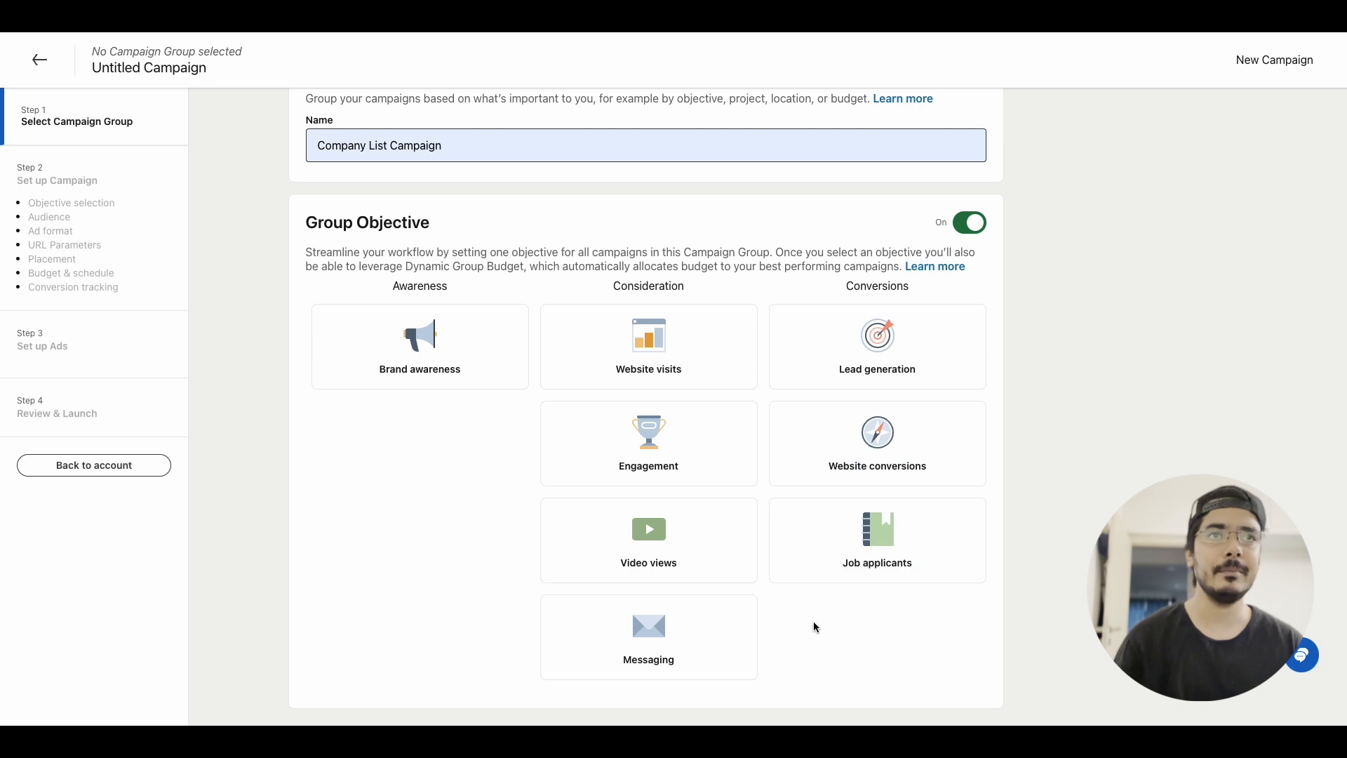
scroll(807, 631, "down", 1)
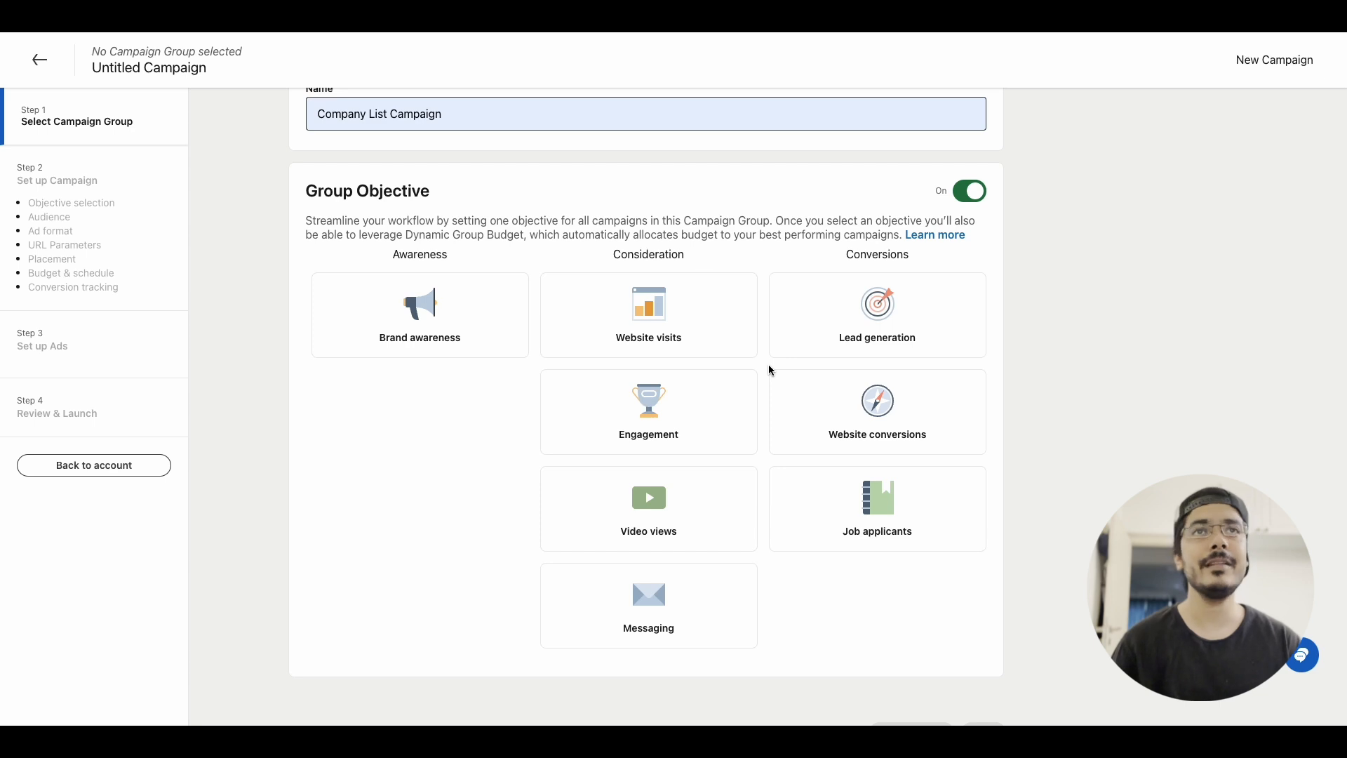
left_click(726, 328)
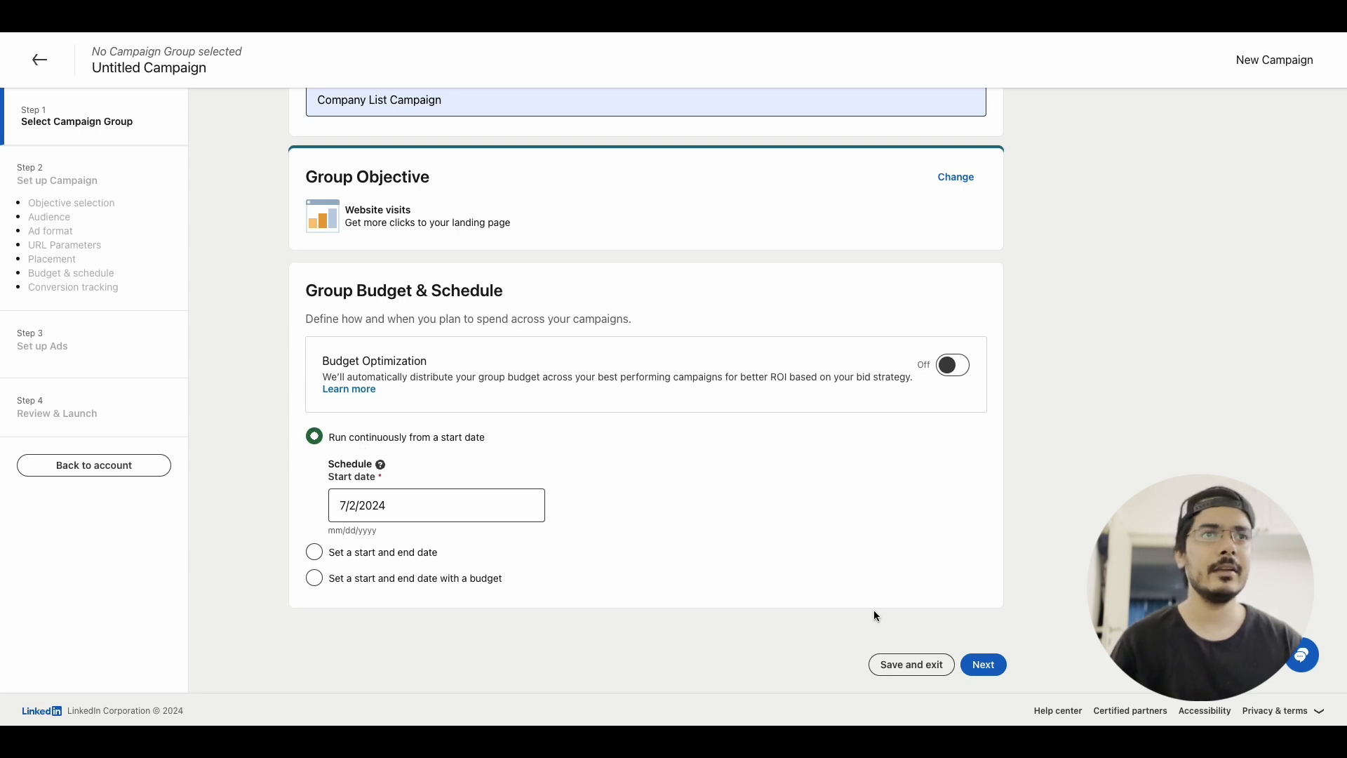
left_click(981, 666)
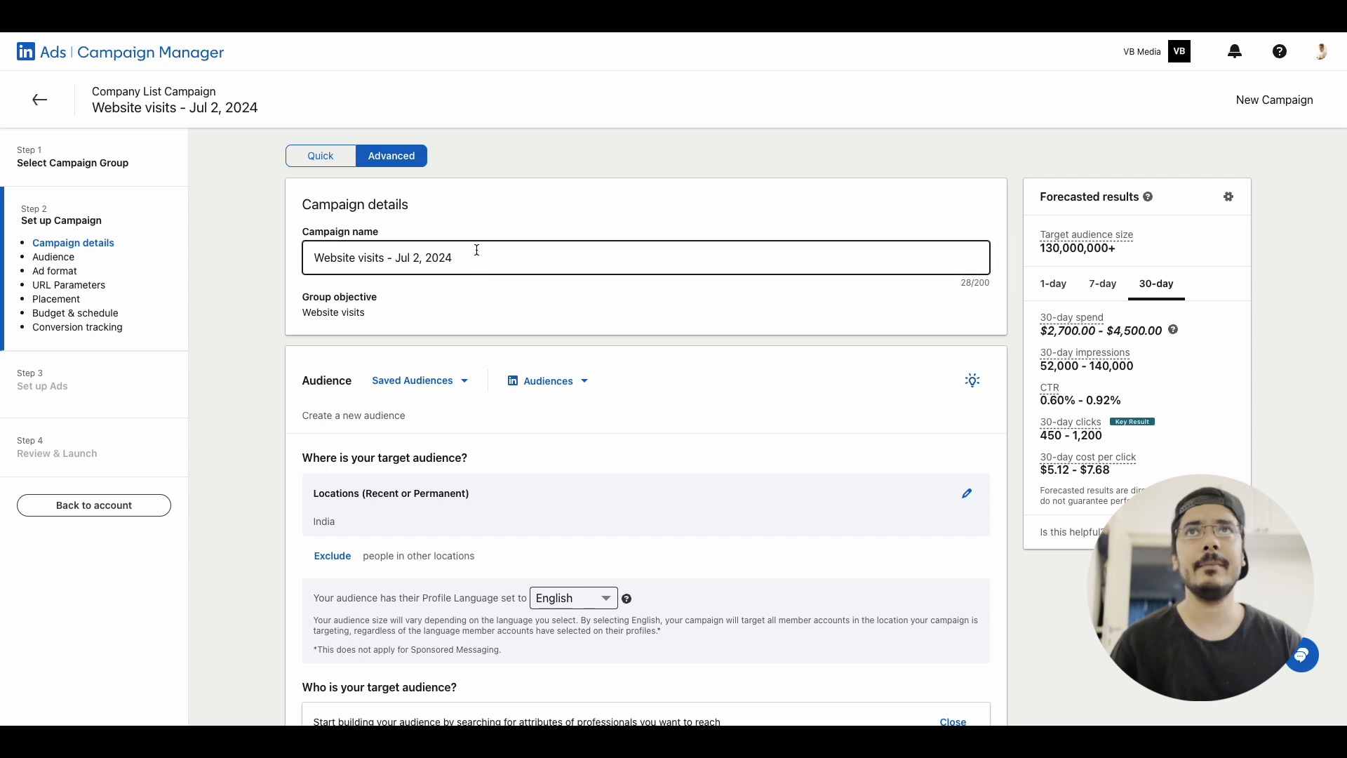
Replace India with United States as the campaign audience's target location.
scroll(477, 250, "down", 3)
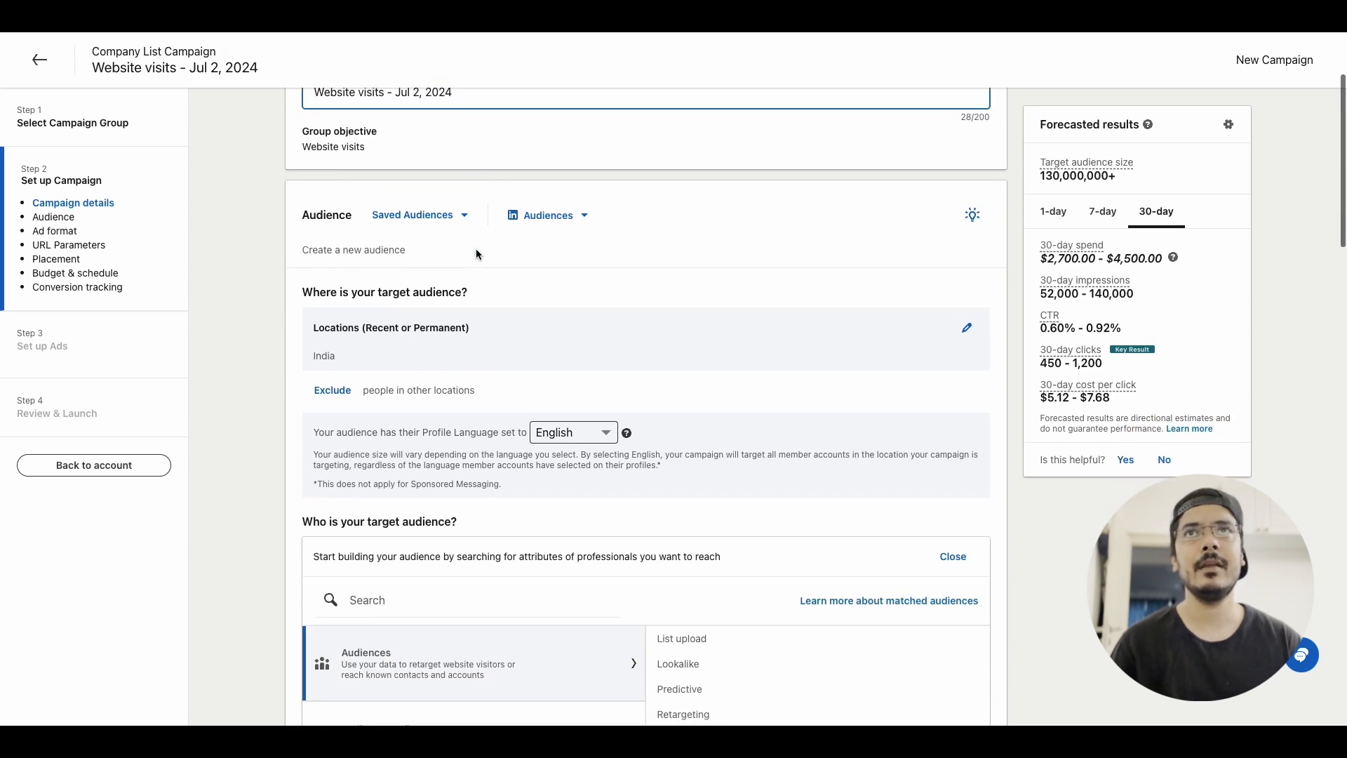
scroll(446, 446, "down", 1)
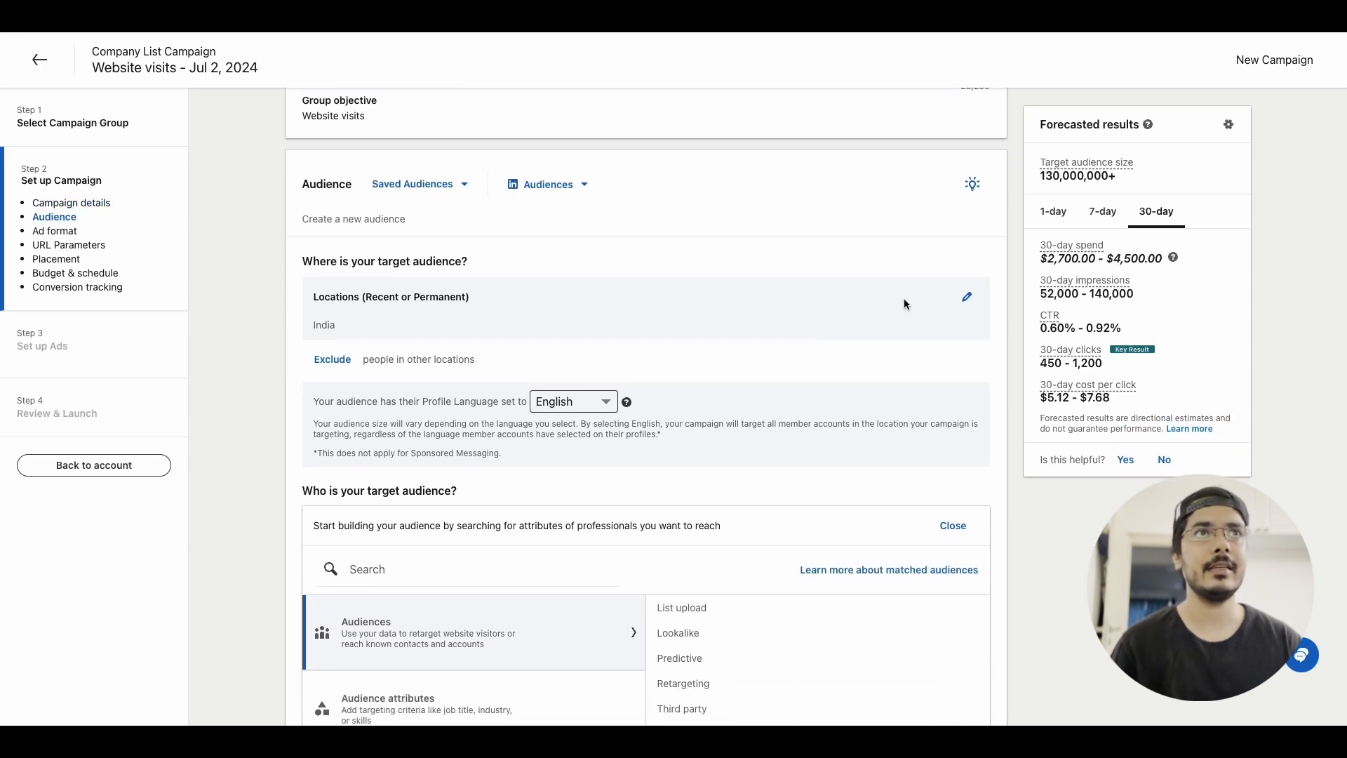
left_click(968, 302)
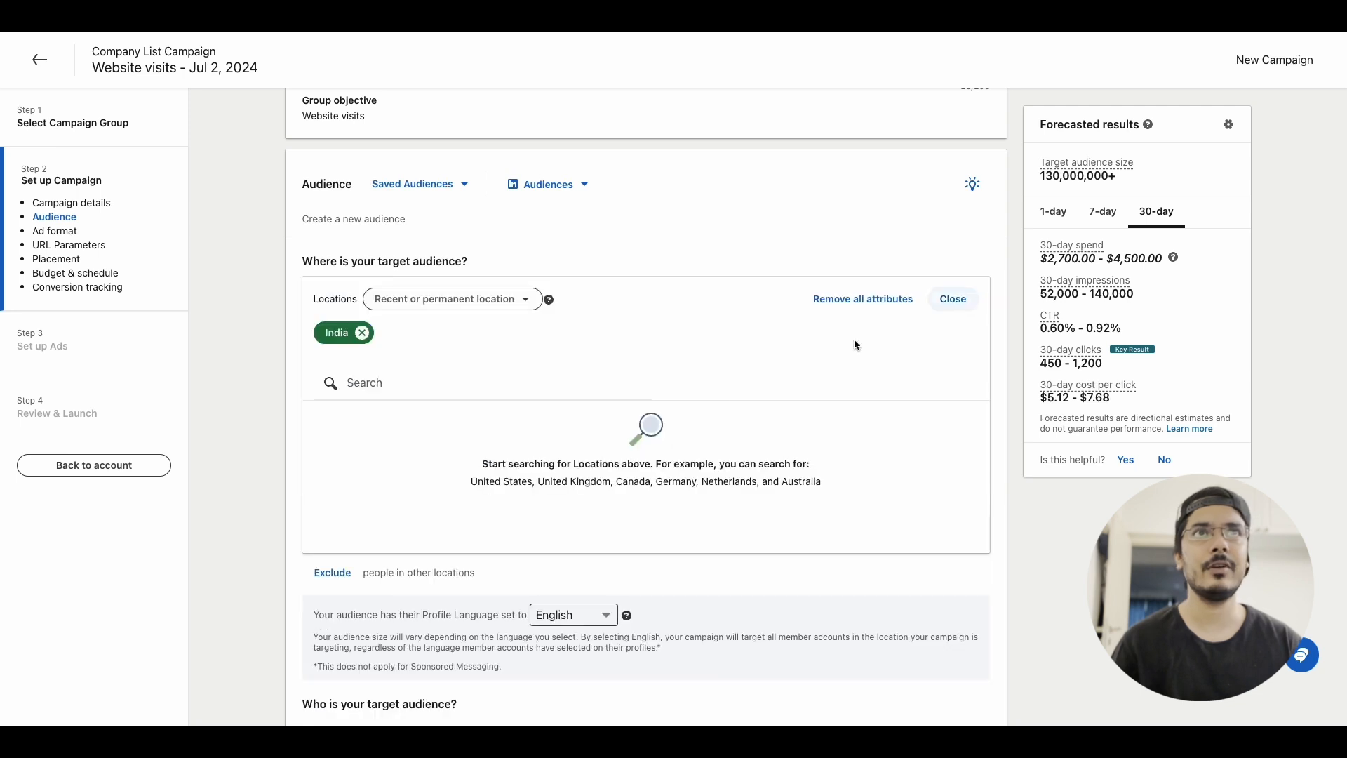
left_click(365, 331)
left_click(358, 374)
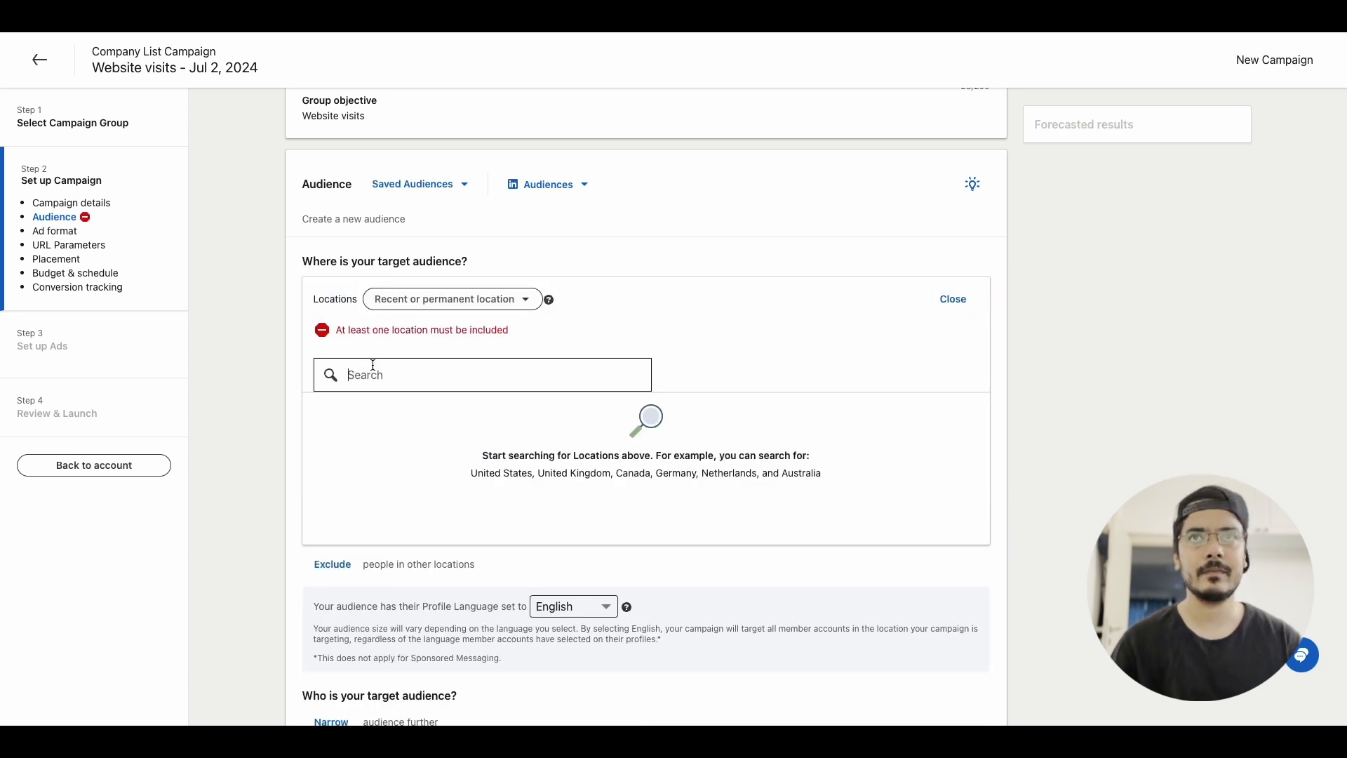
type("united")
key("Return")
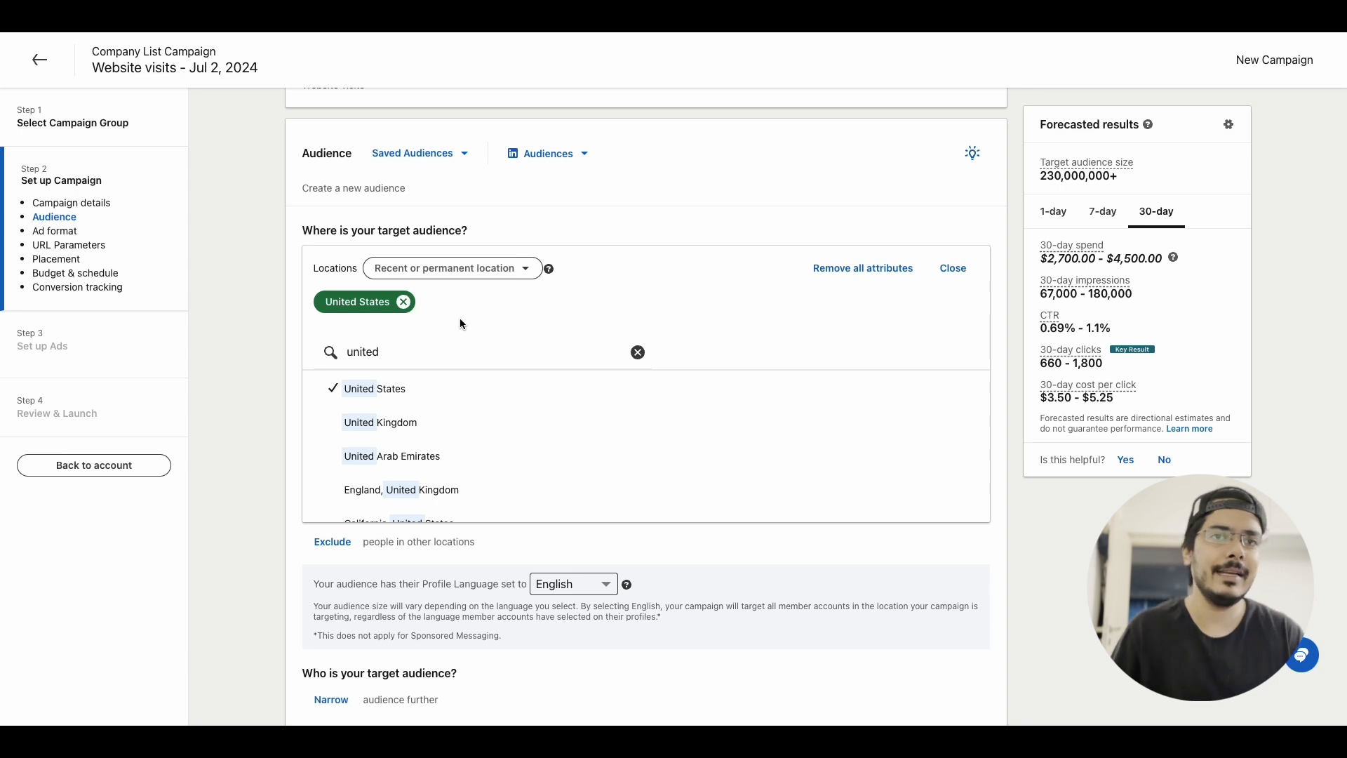
left_click(636, 352)
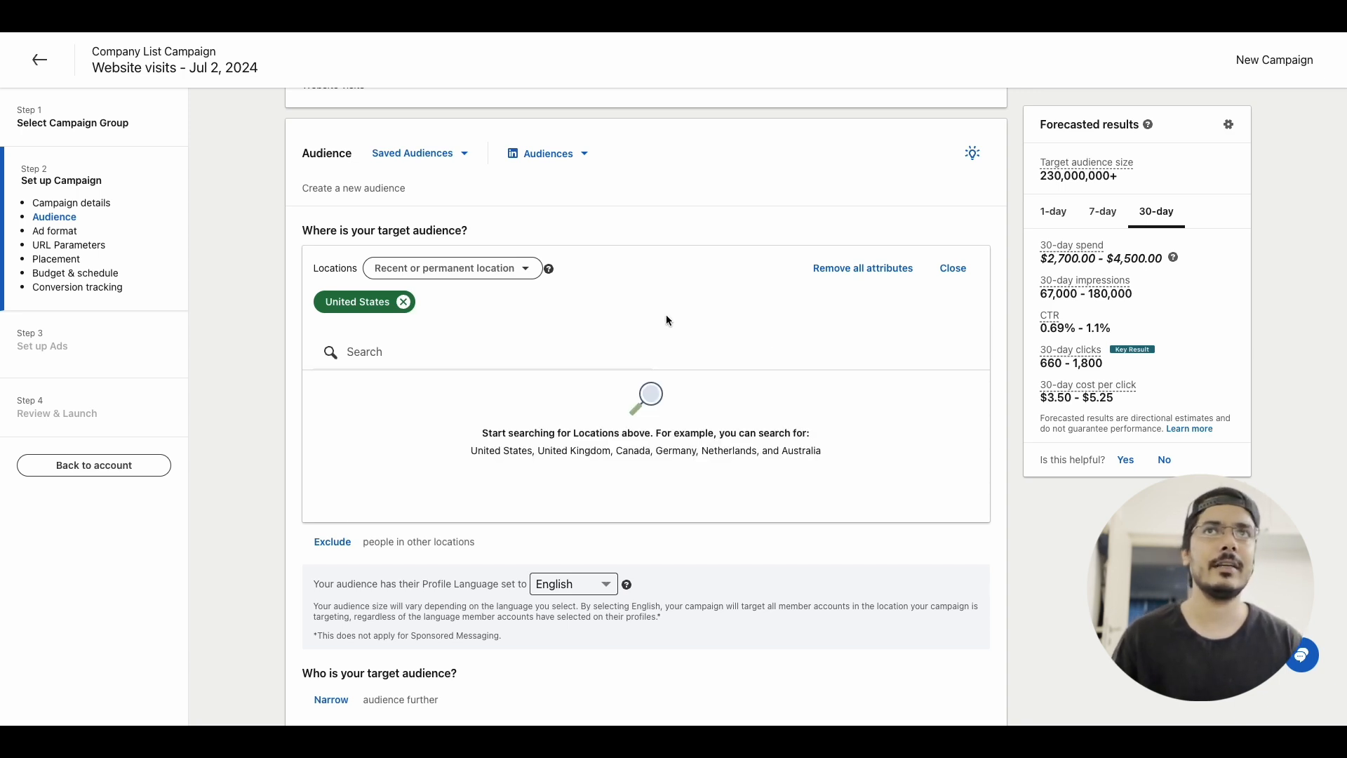
left_click(951, 268)
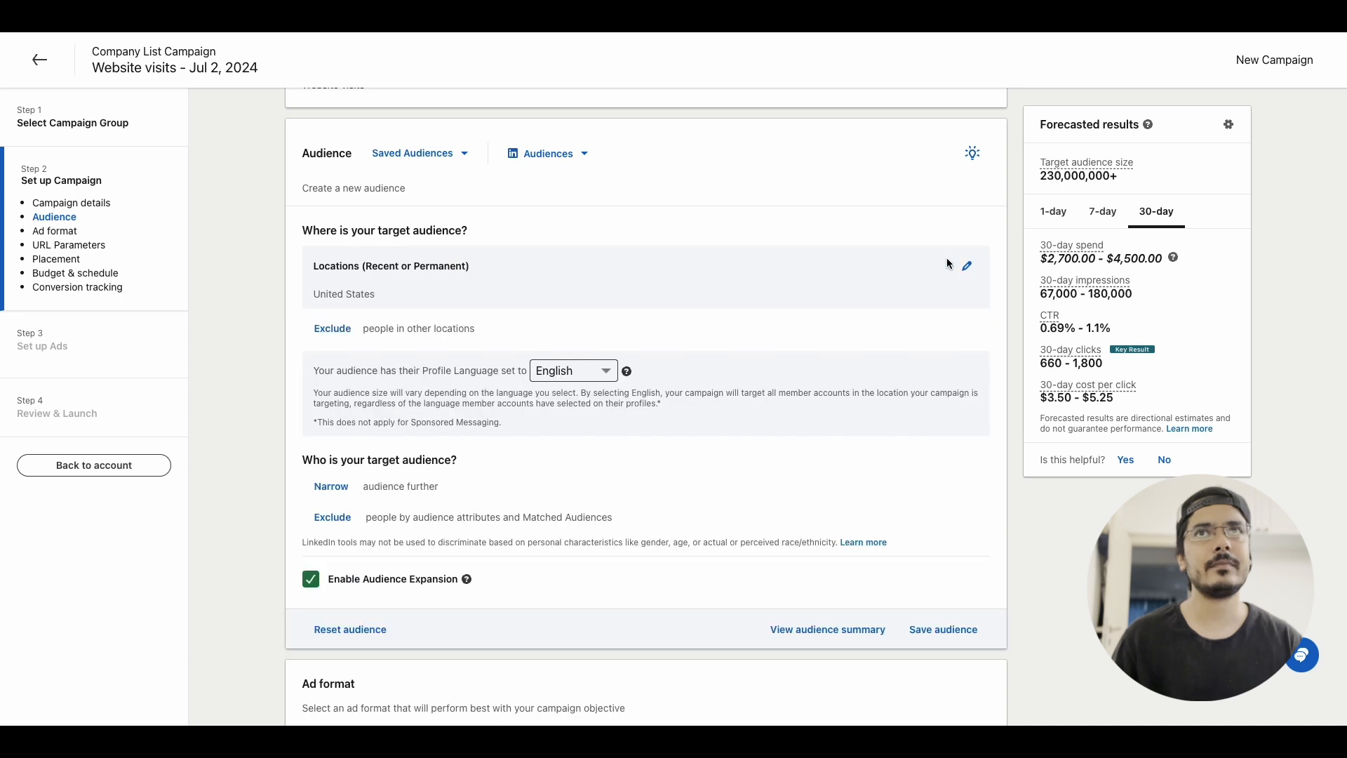
Narrow the target audience to the uploaded company list Fortune 1000 - 2022.
scroll(466, 444, "down", 1)
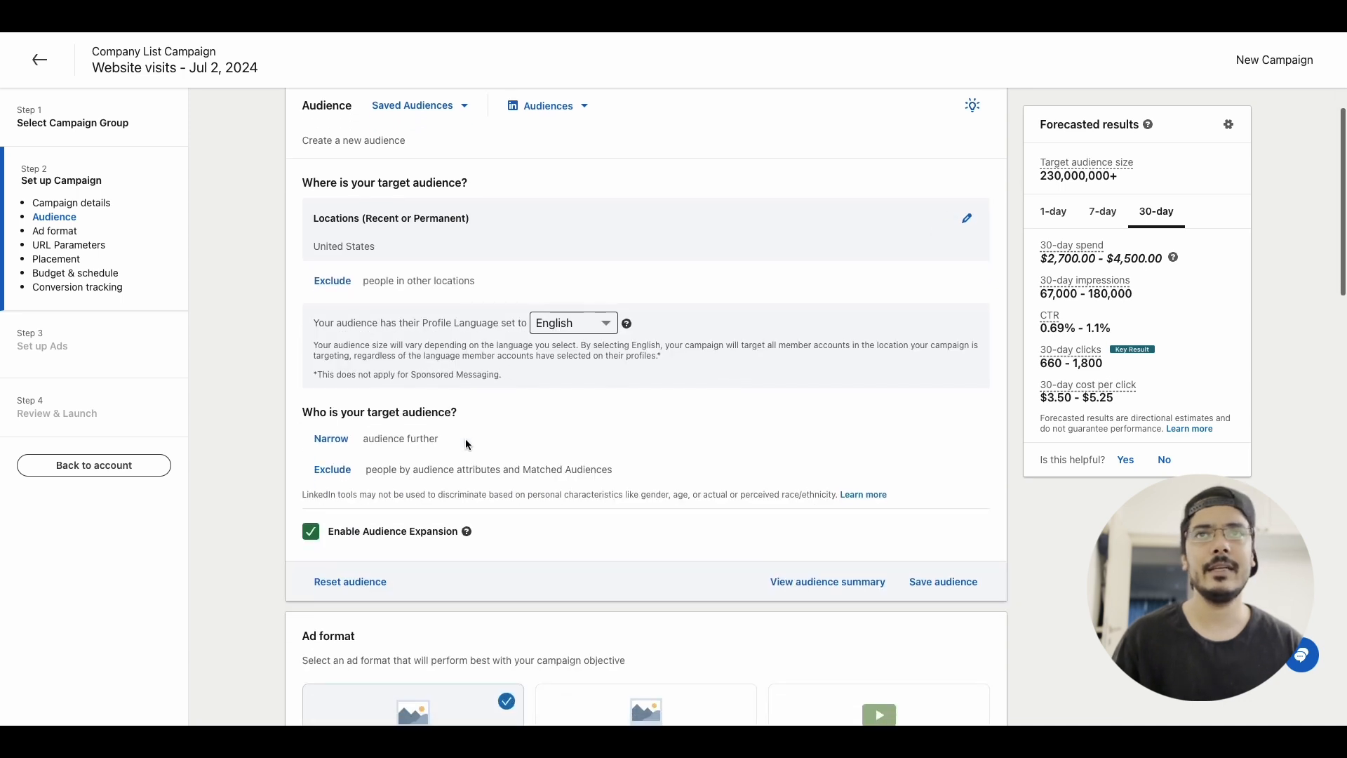
left_click(341, 439)
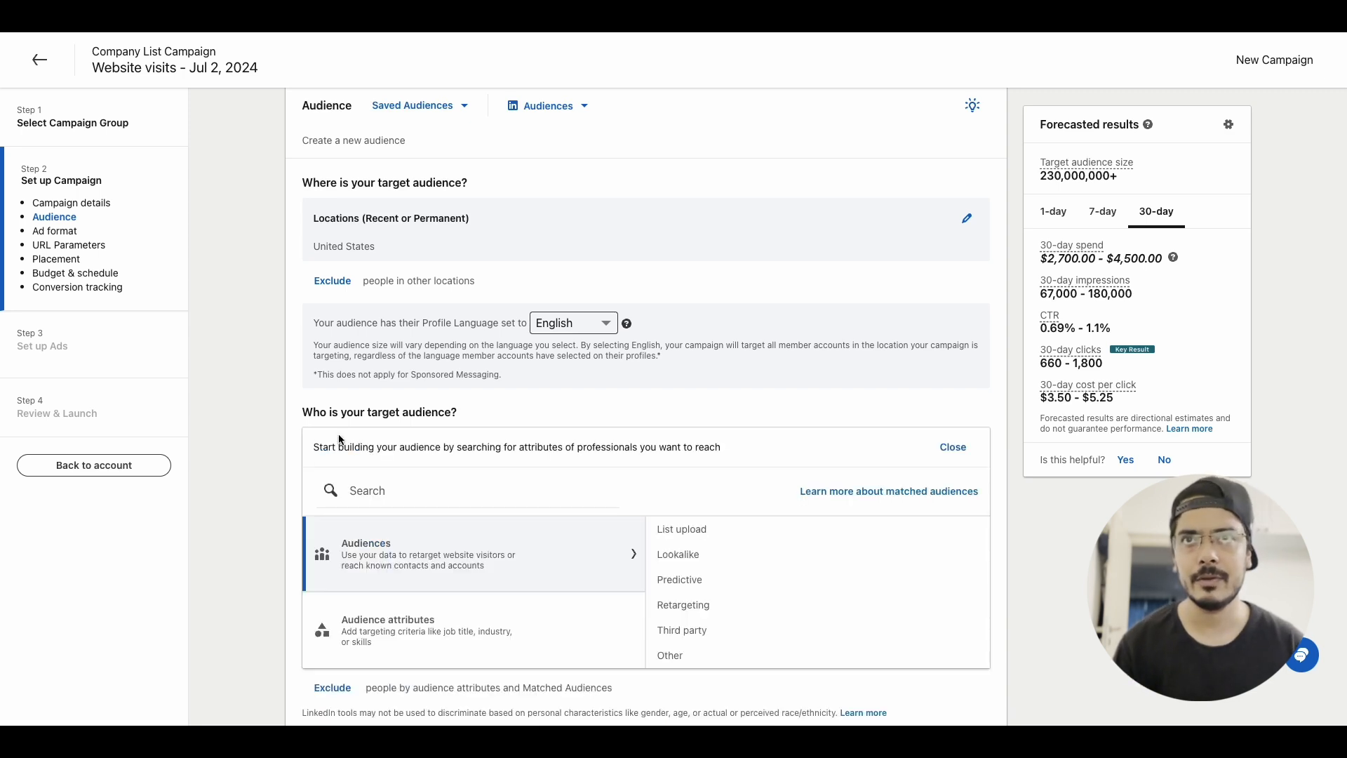
scroll(395, 474, "down", 1)
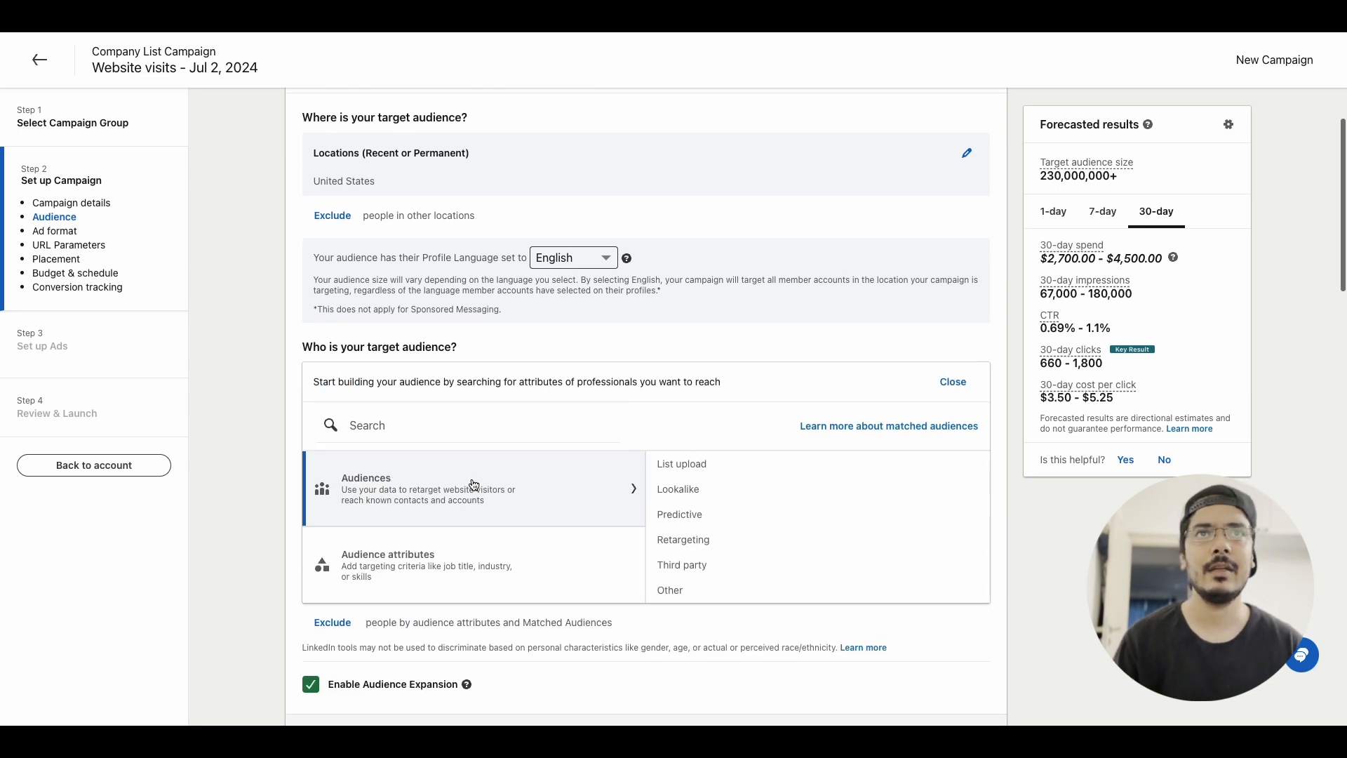
scroll(566, 492, "down", 1)
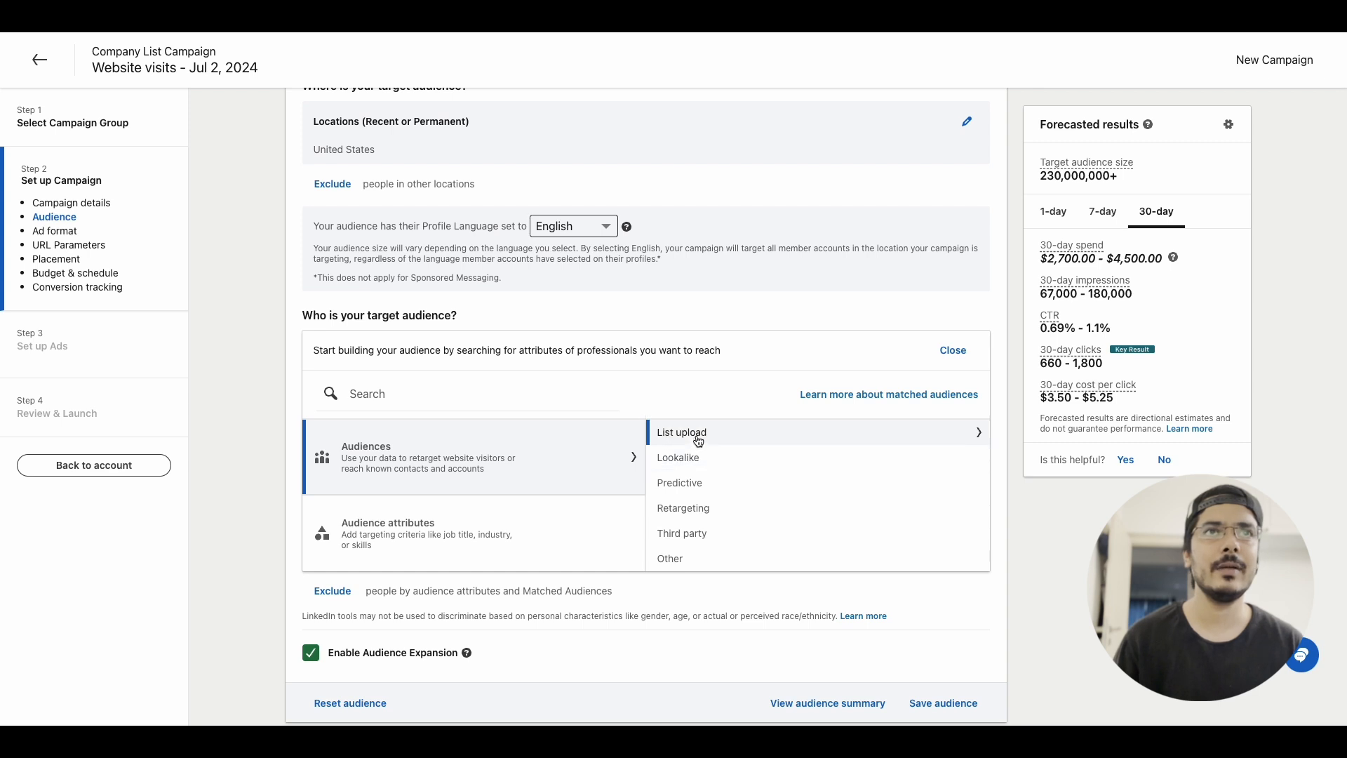
left_click(698, 439)
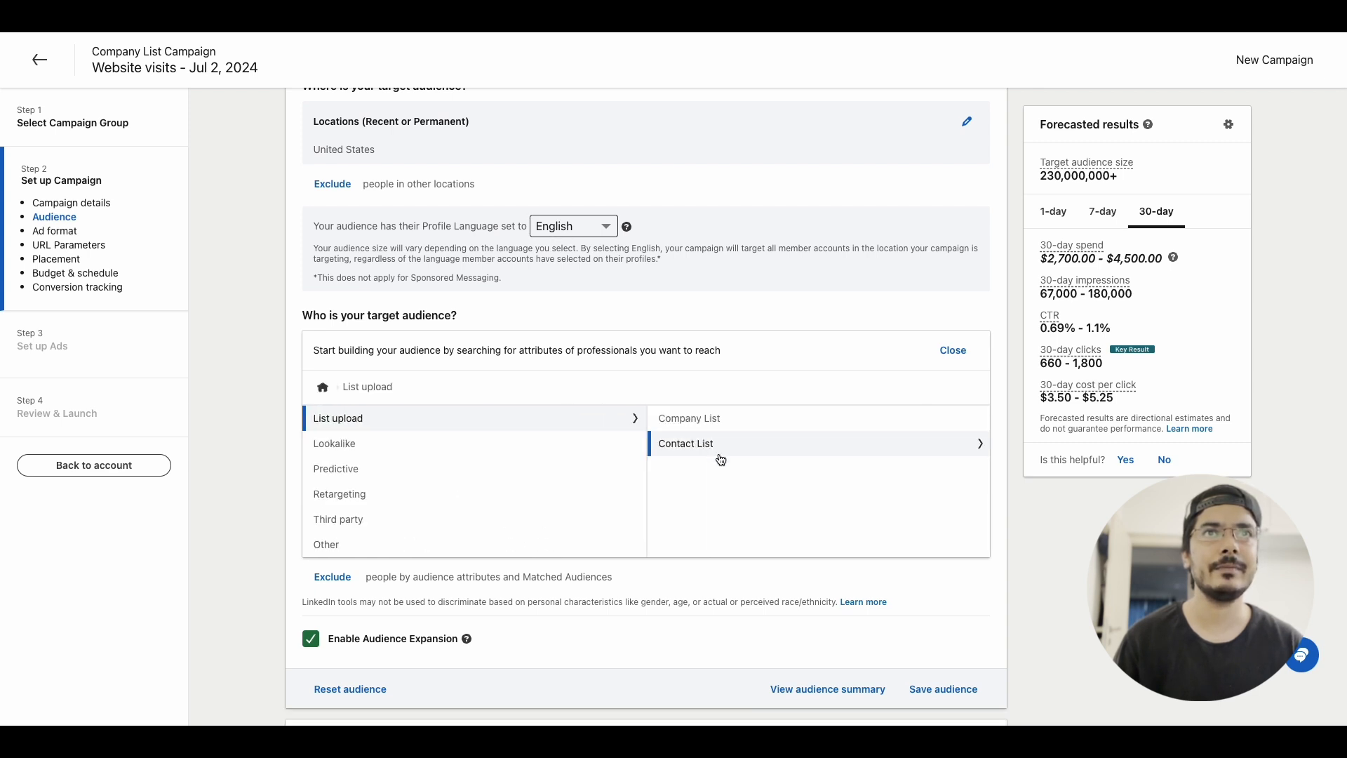
left_click(712, 421)
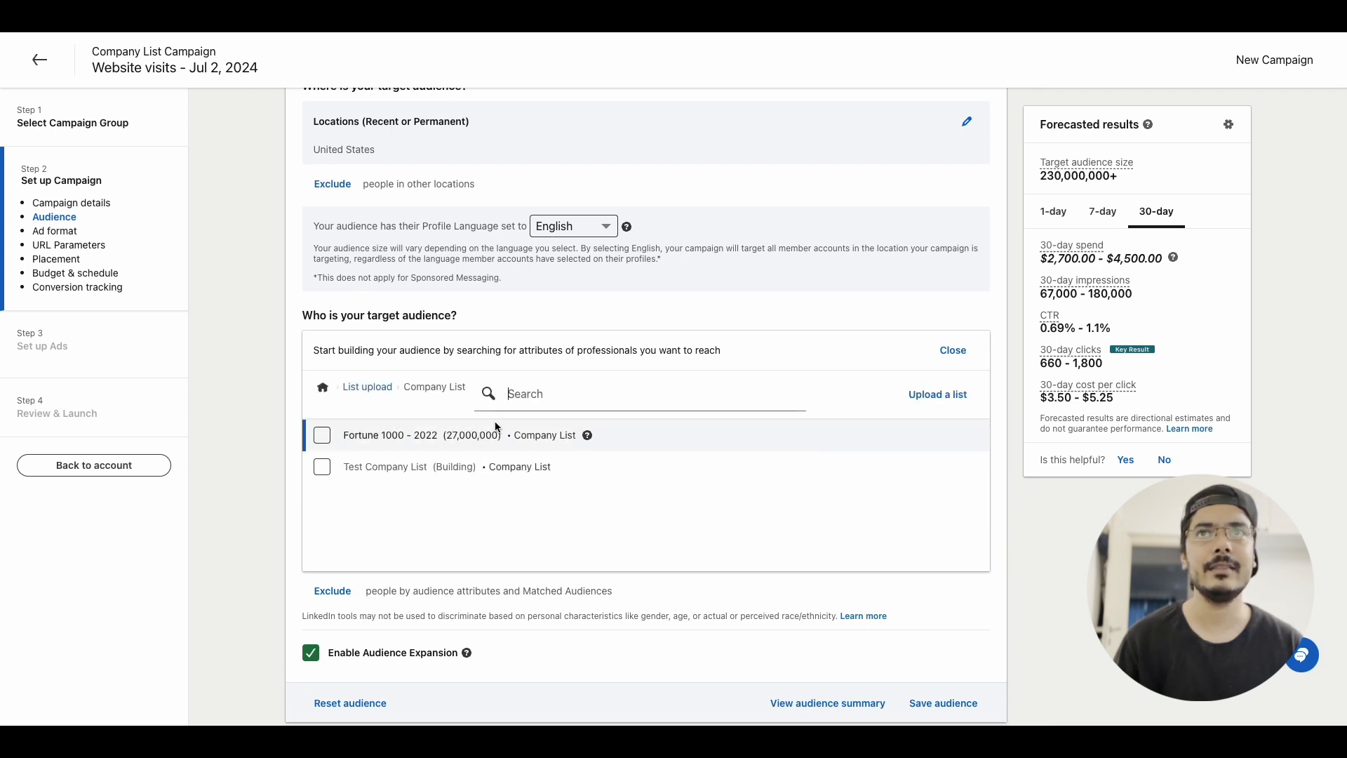
left_click(322, 436)
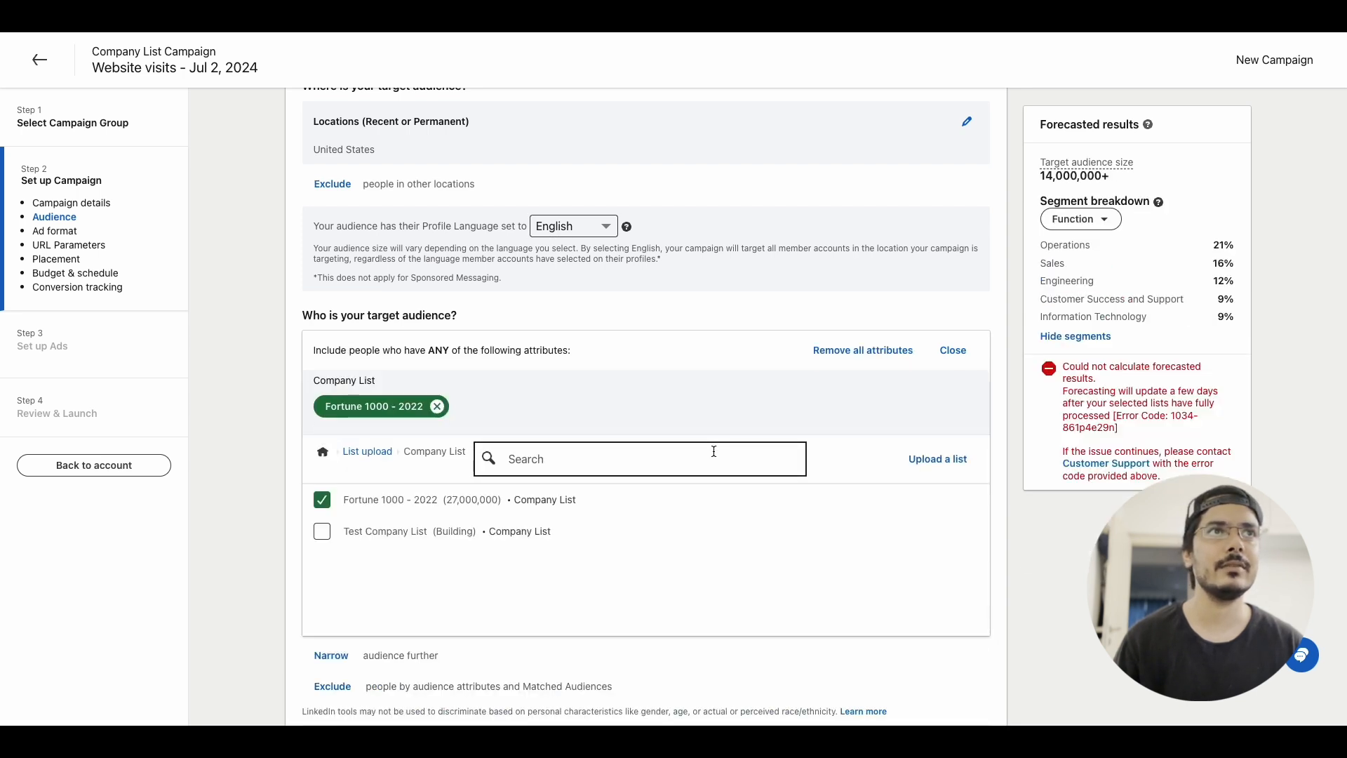
left_click(953, 350)
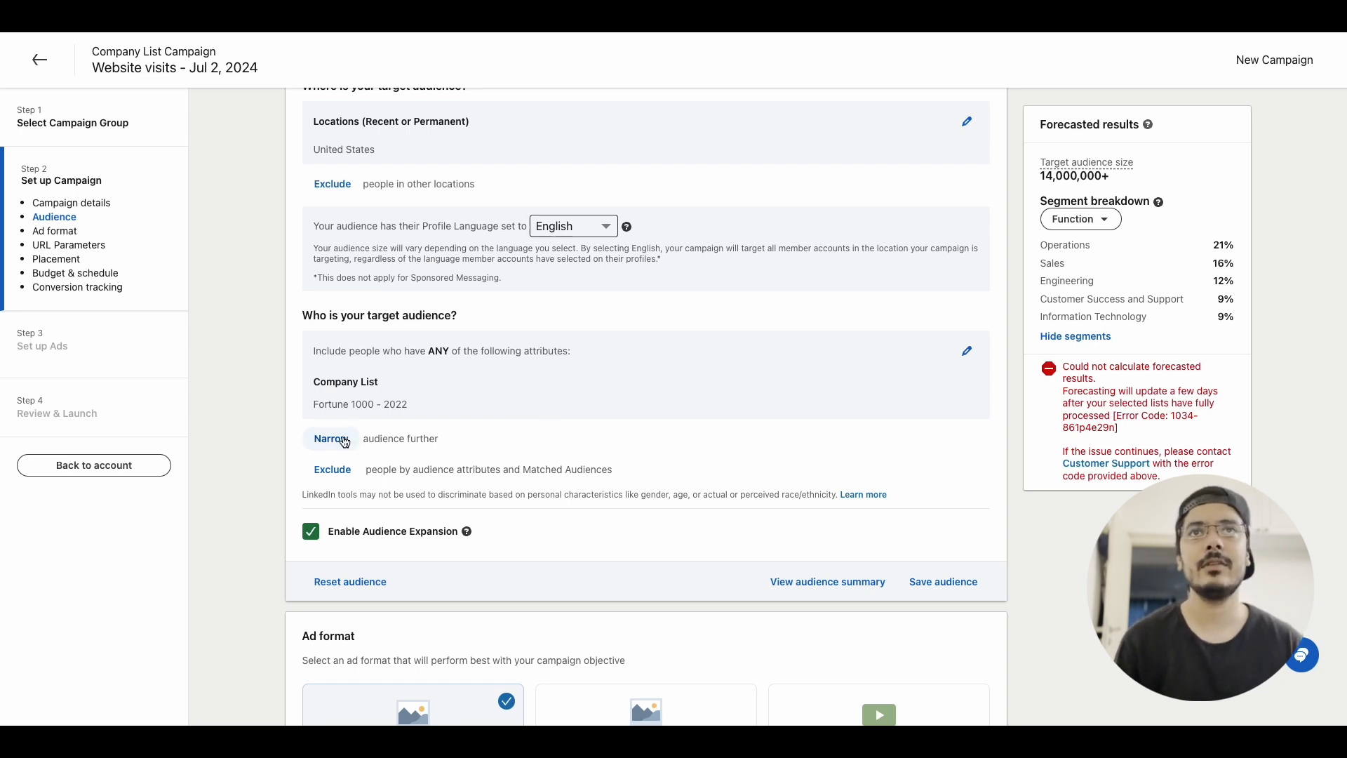
Narrow the audience further with an AND condition for the Marketing job function.
left_click(343, 441)
scroll(393, 505, "down", 1)
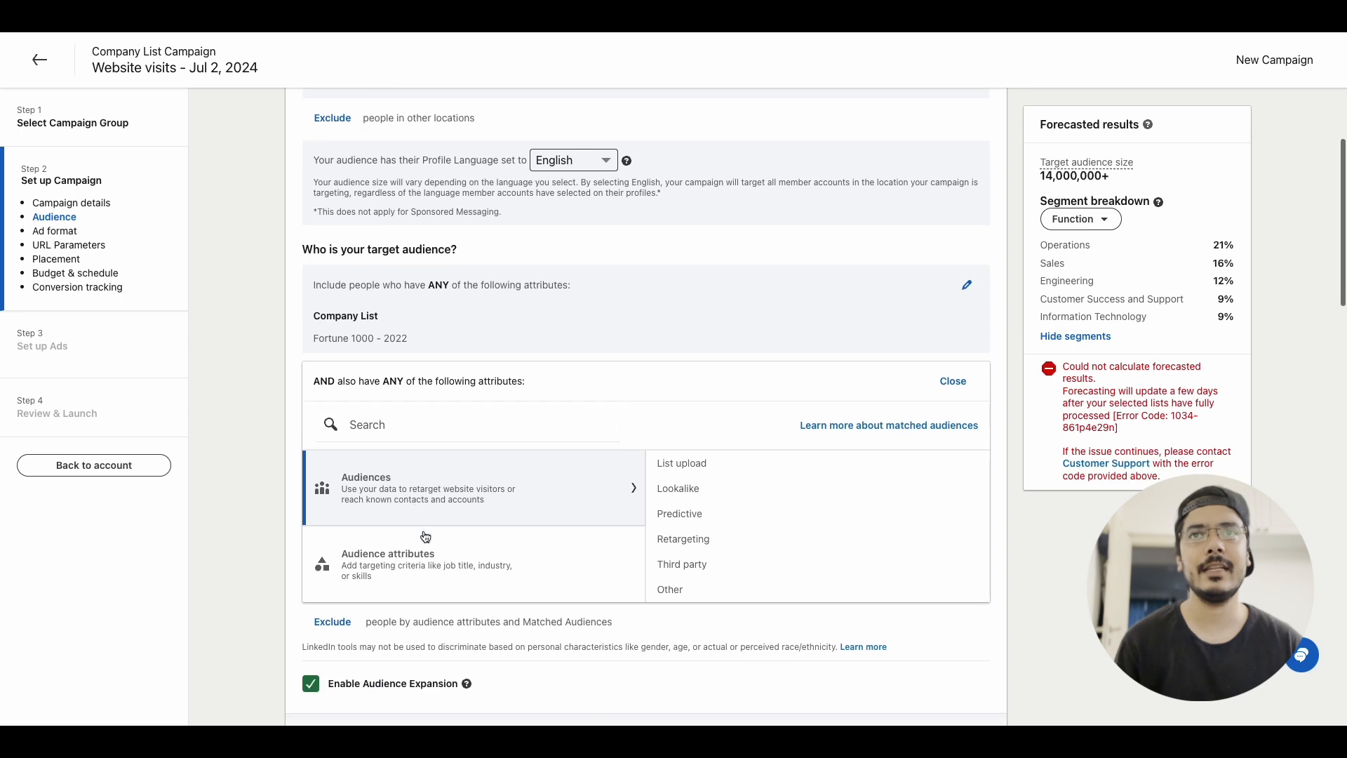
left_click(433, 556)
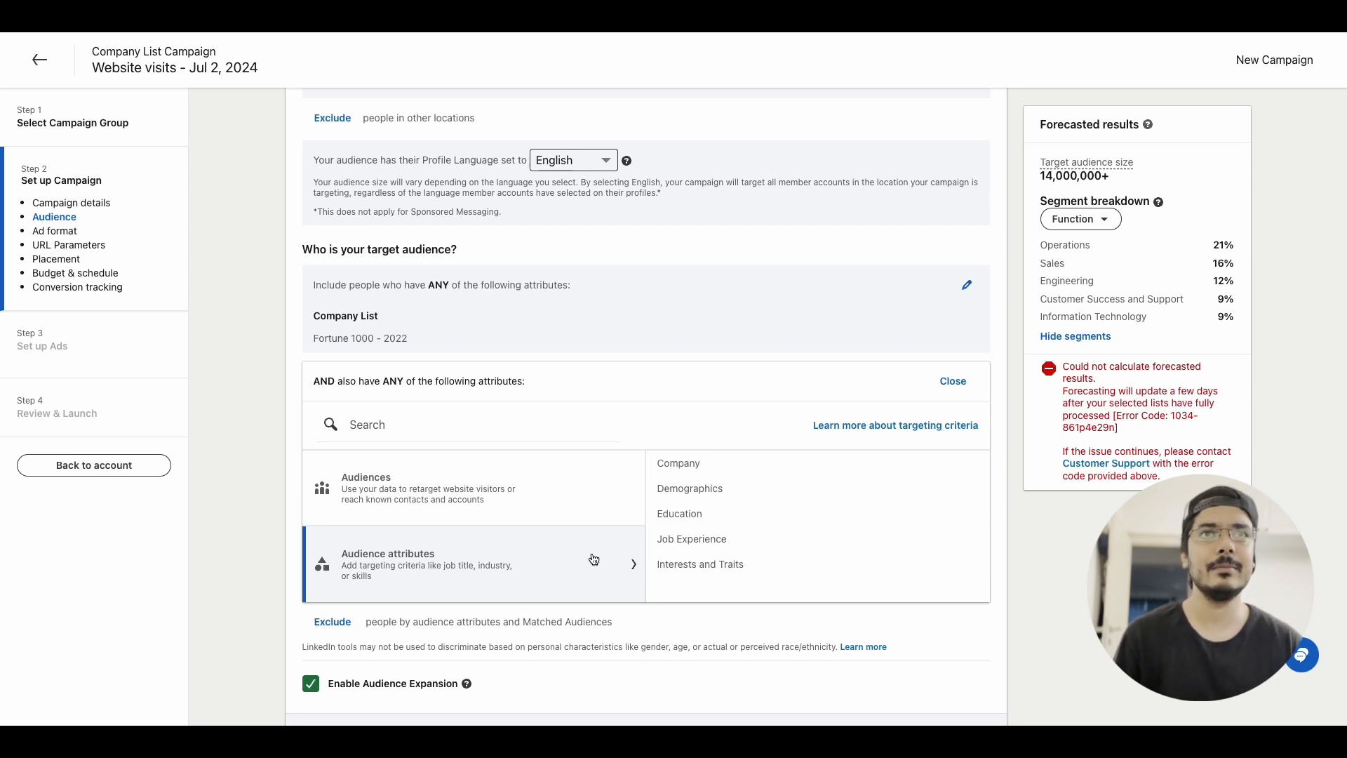
left_click(673, 539)
left_click(685, 455)
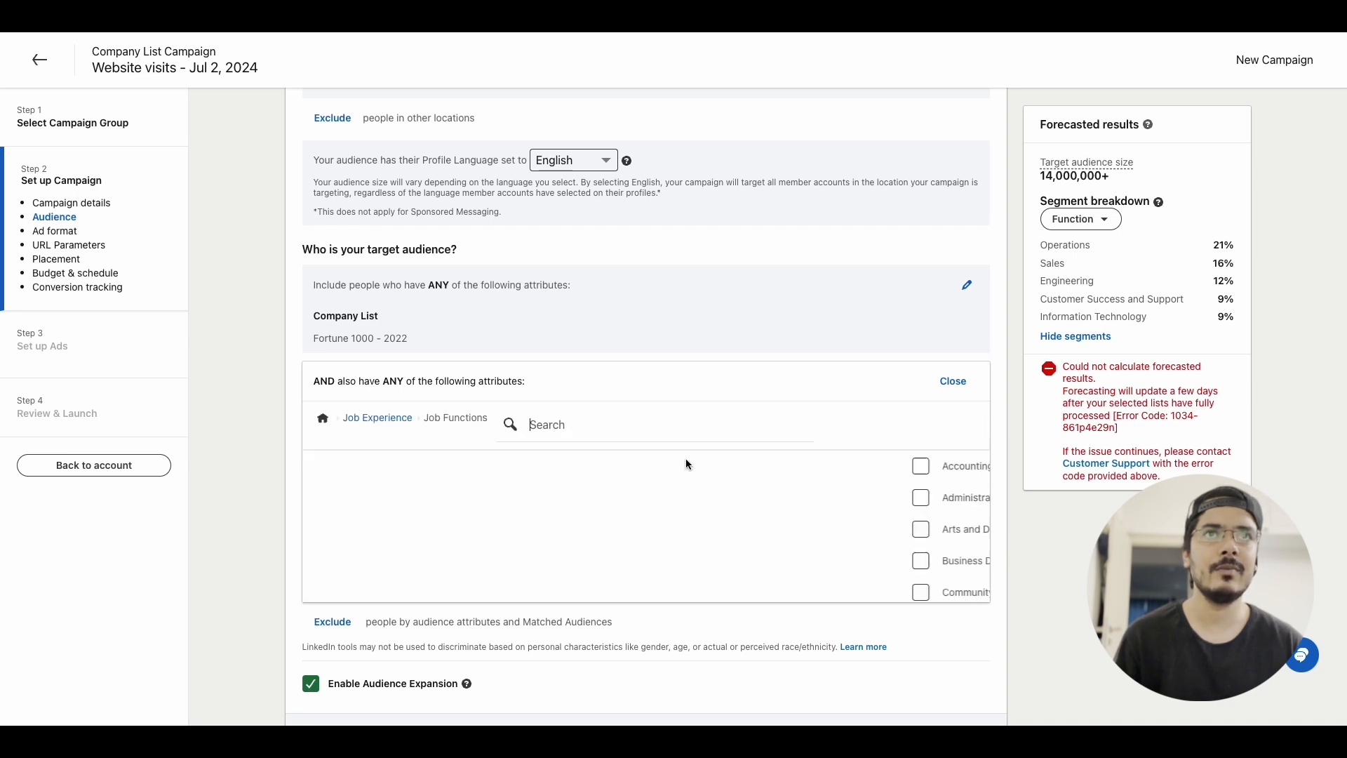
type("mark")
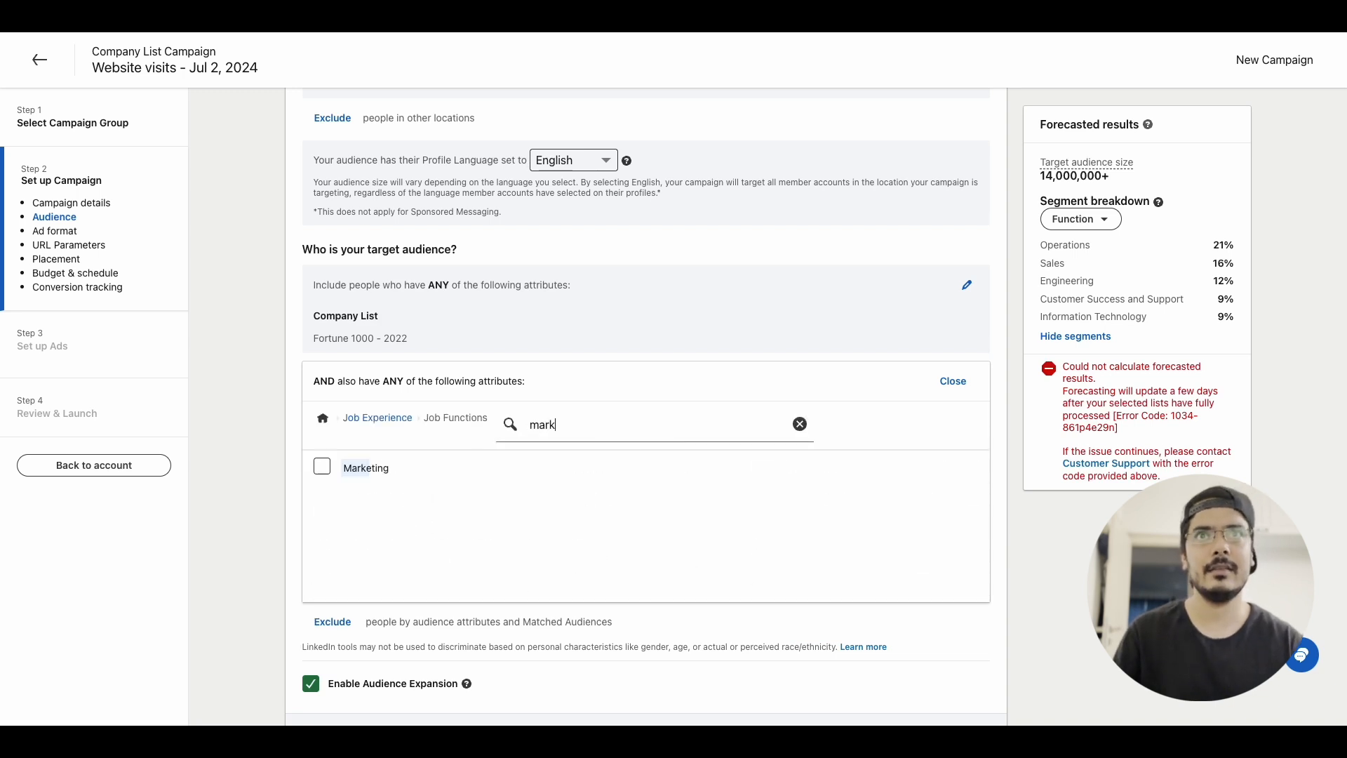
left_click(321, 467)
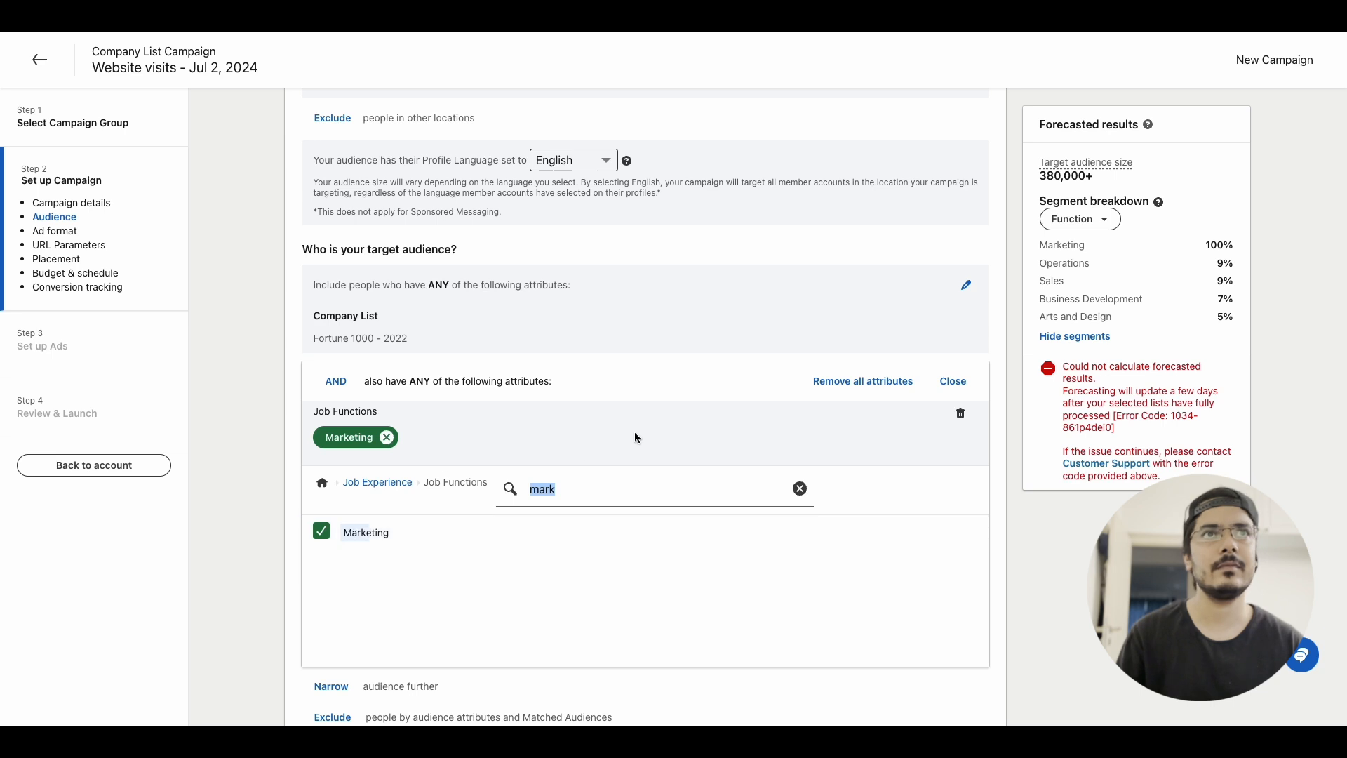
left_click(947, 382)
Add another AND condition that limits the audience to the job seniorities CXO, Director and VP.
scroll(459, 514, "down", 1)
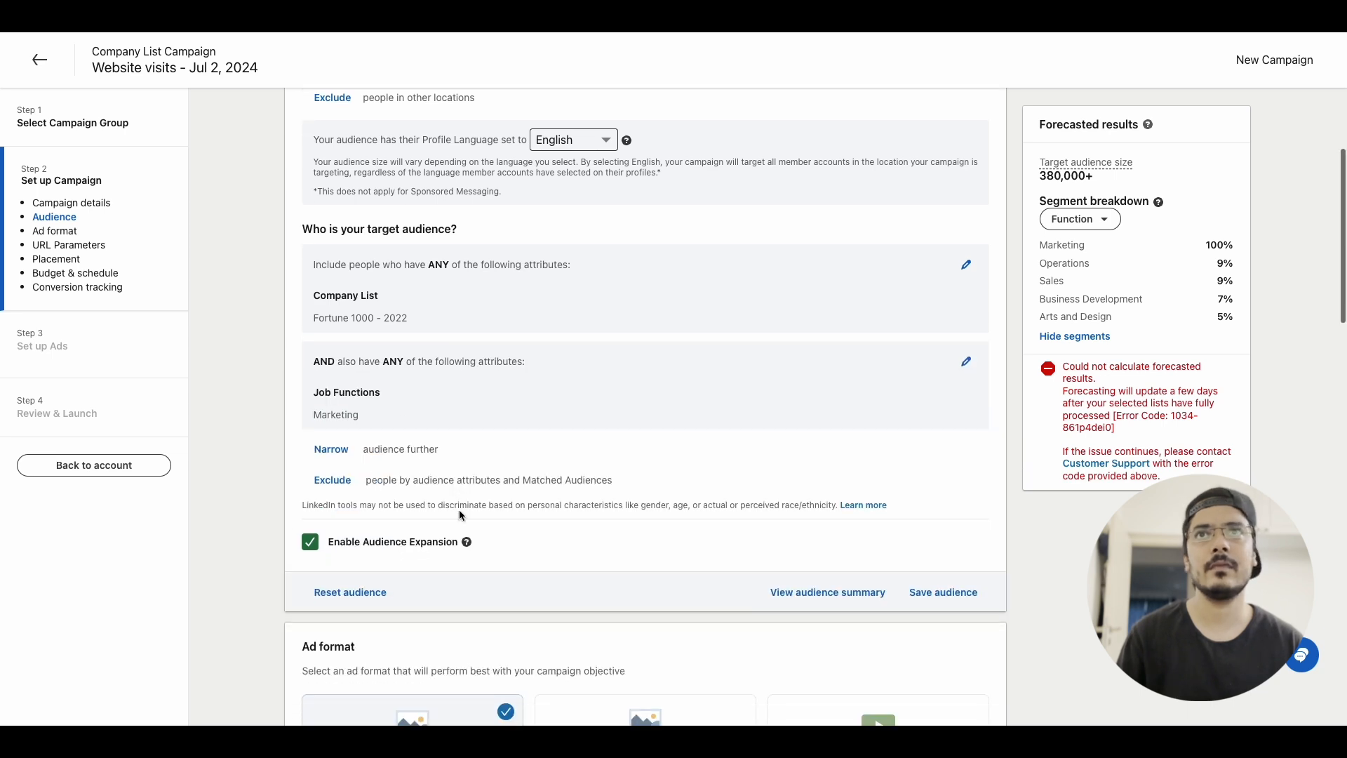
left_click(336, 452)
scroll(444, 519, "down", 1)
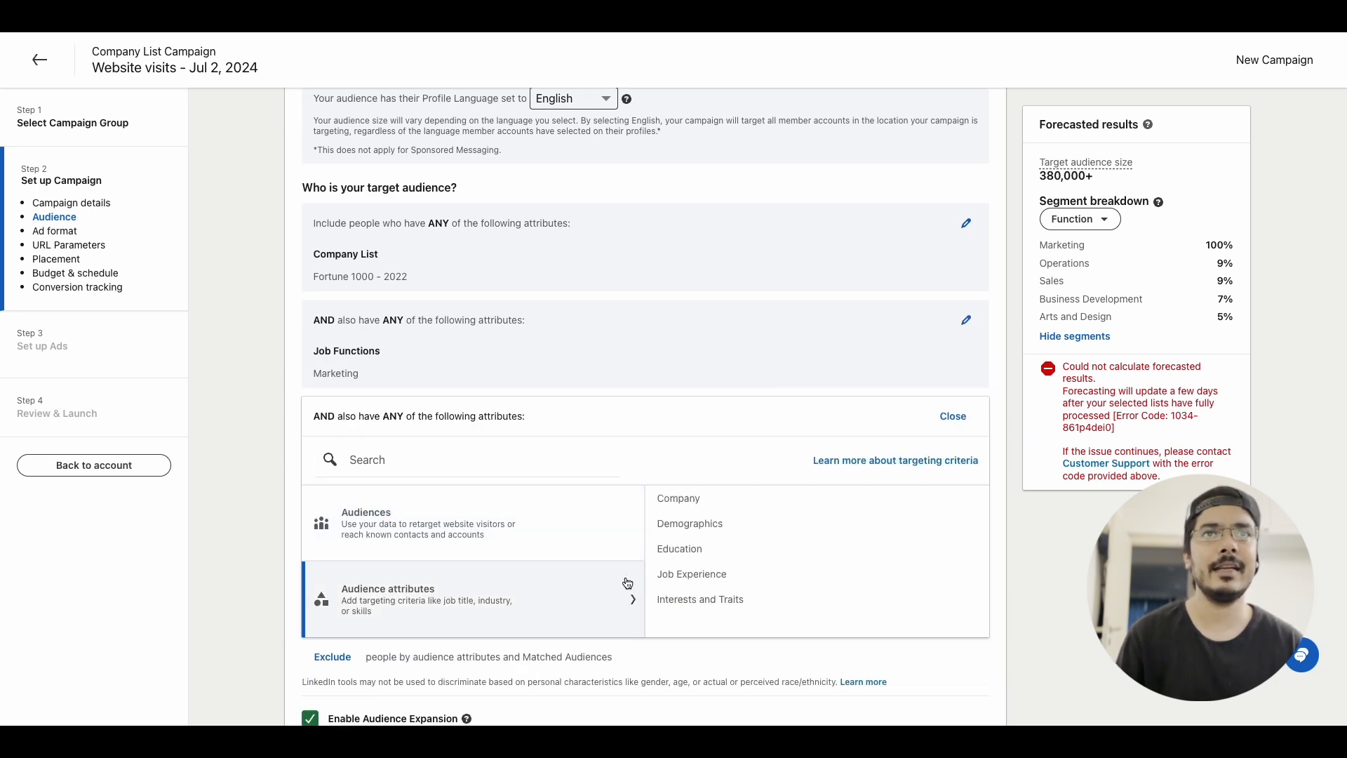
left_click(680, 574)
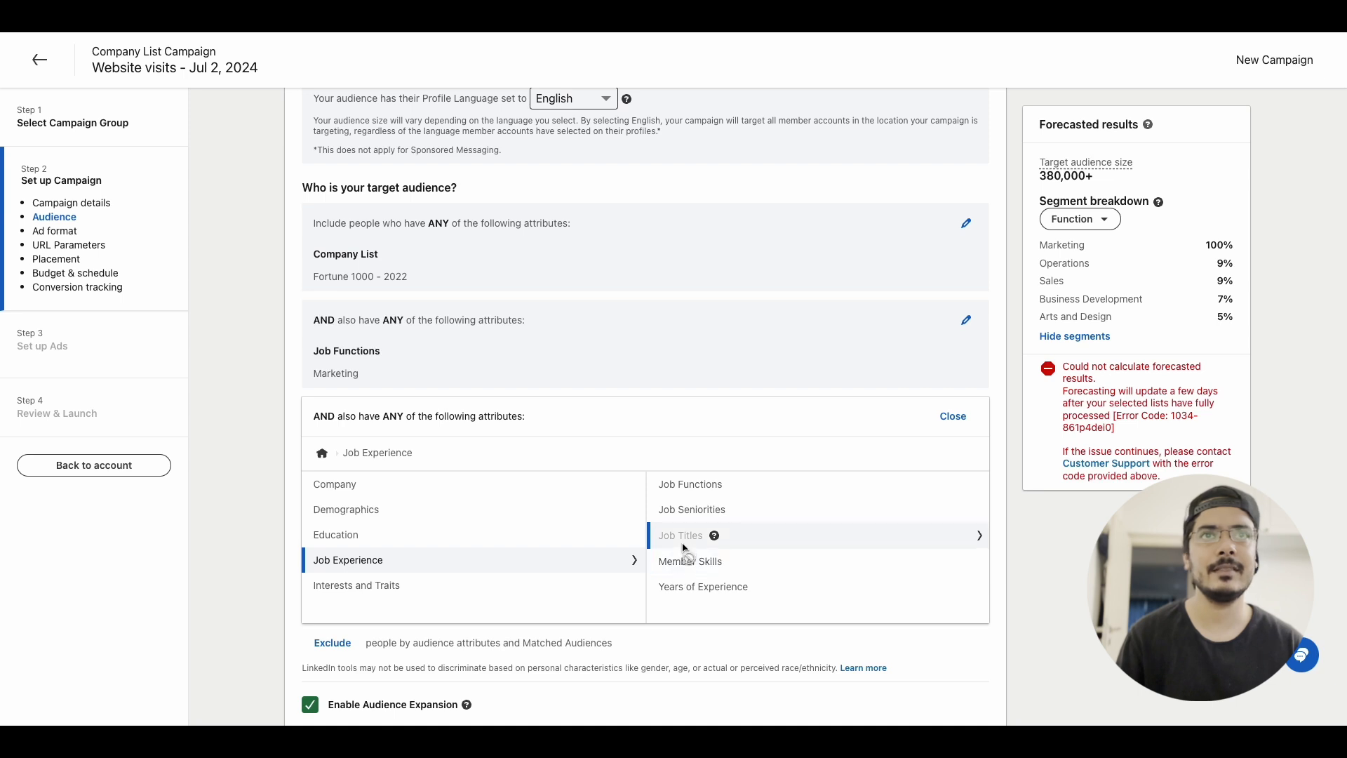
left_click(684, 511)
scroll(321, 569, "down", 3)
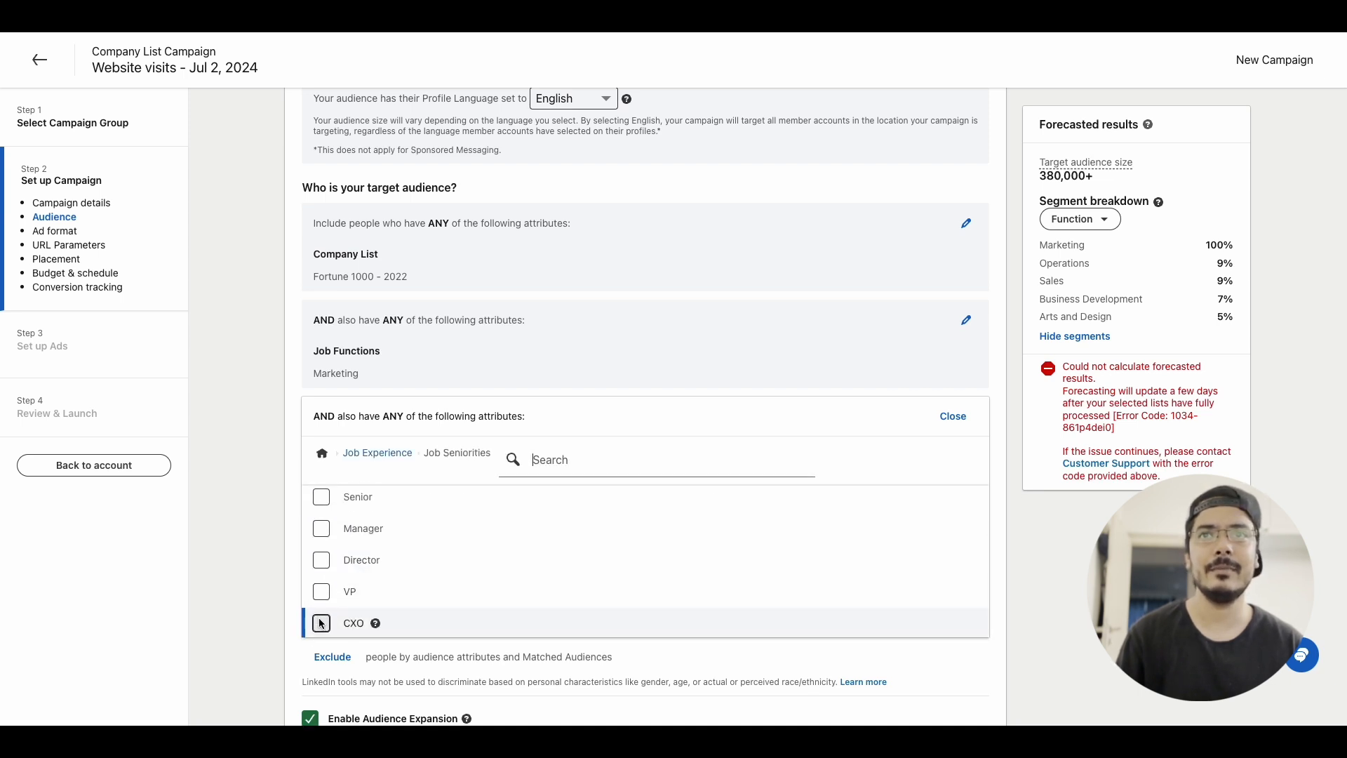
left_click(320, 623)
left_click(322, 625)
left_click(321, 656)
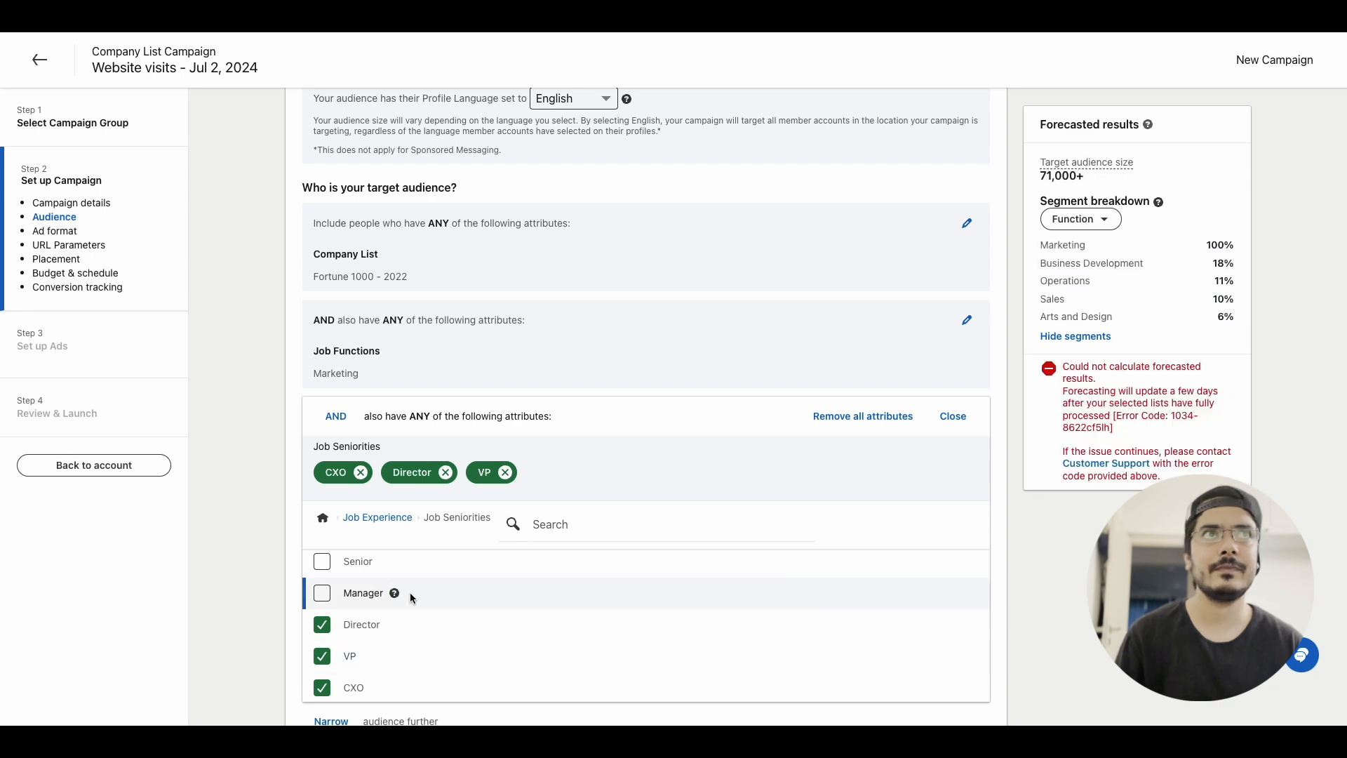
Include Manager, Partner and Owner in the job seniorities condition and finish editing it.
left_click(322, 595)
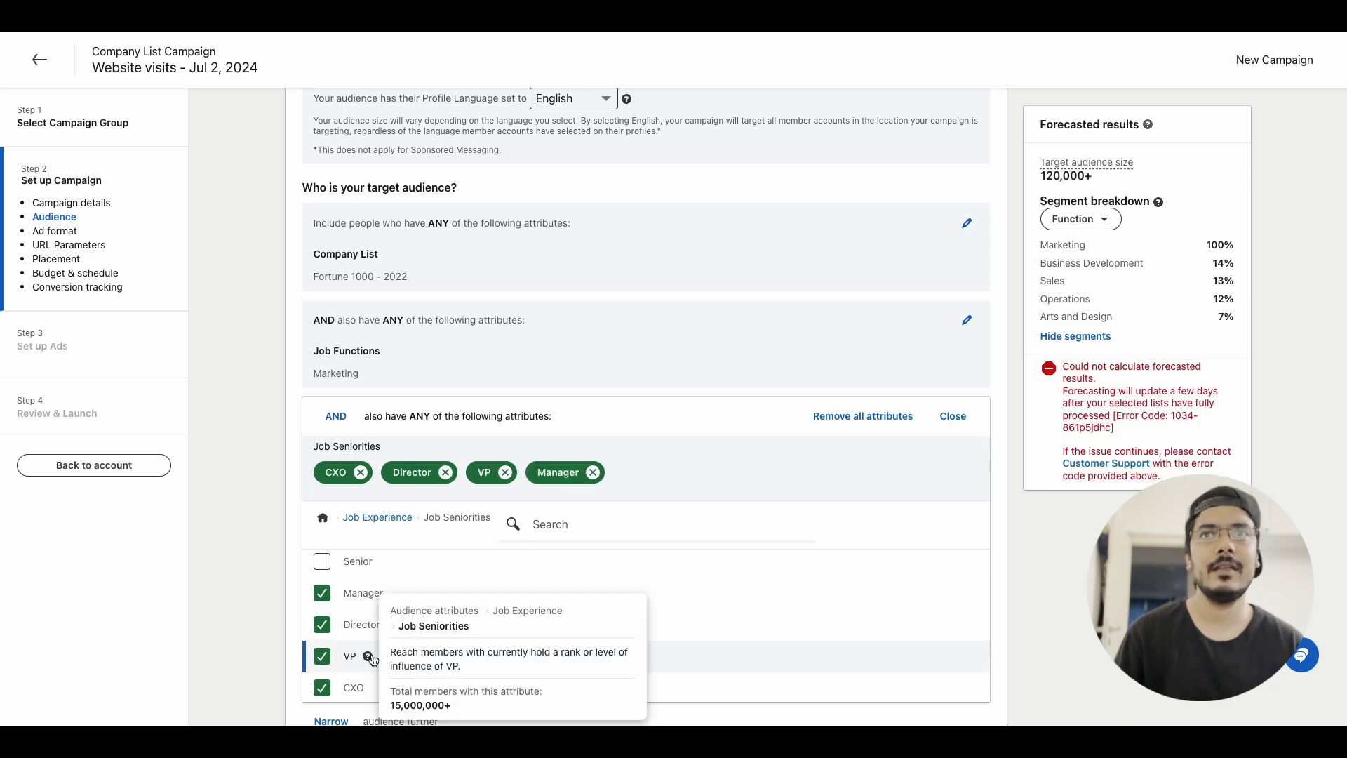
scroll(372, 654, "down", 1)
scroll(658, 615, "down", 1)
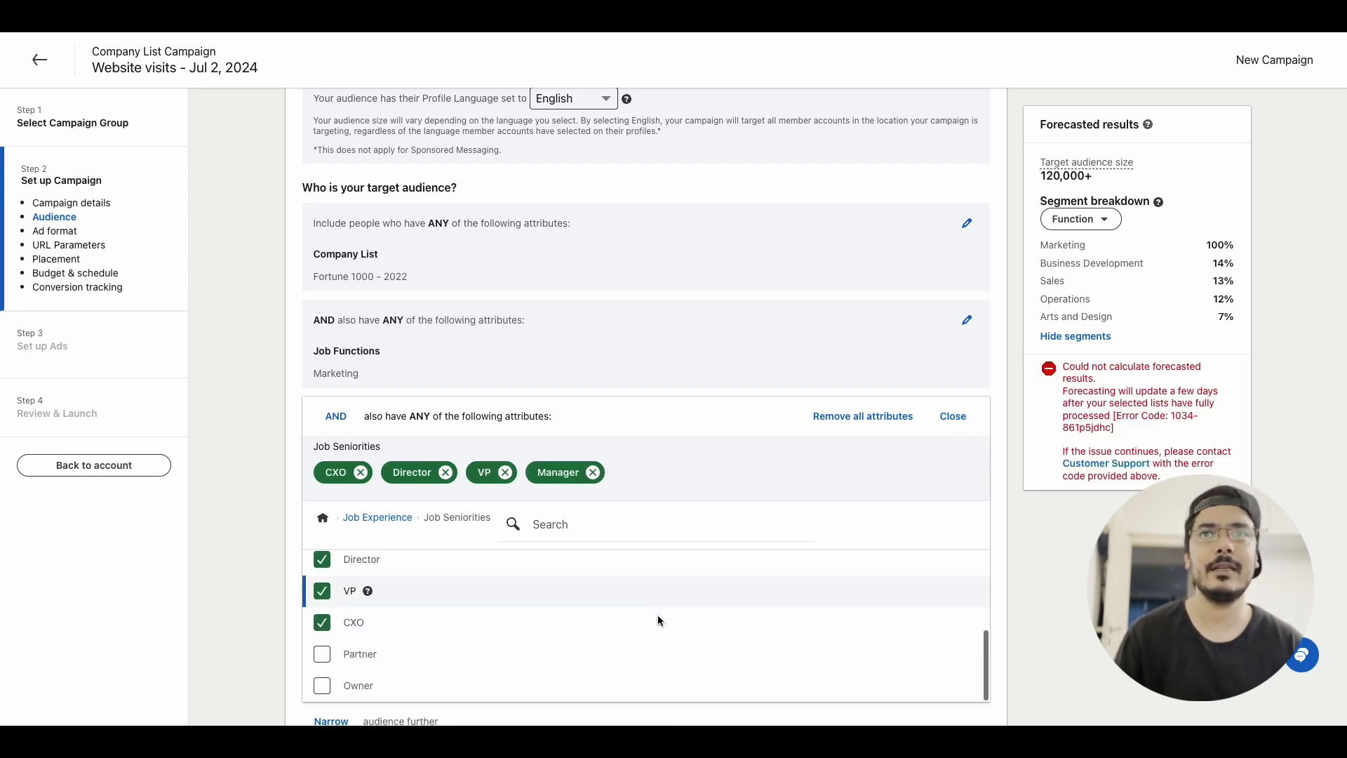
left_click(321, 658)
left_click(321, 685)
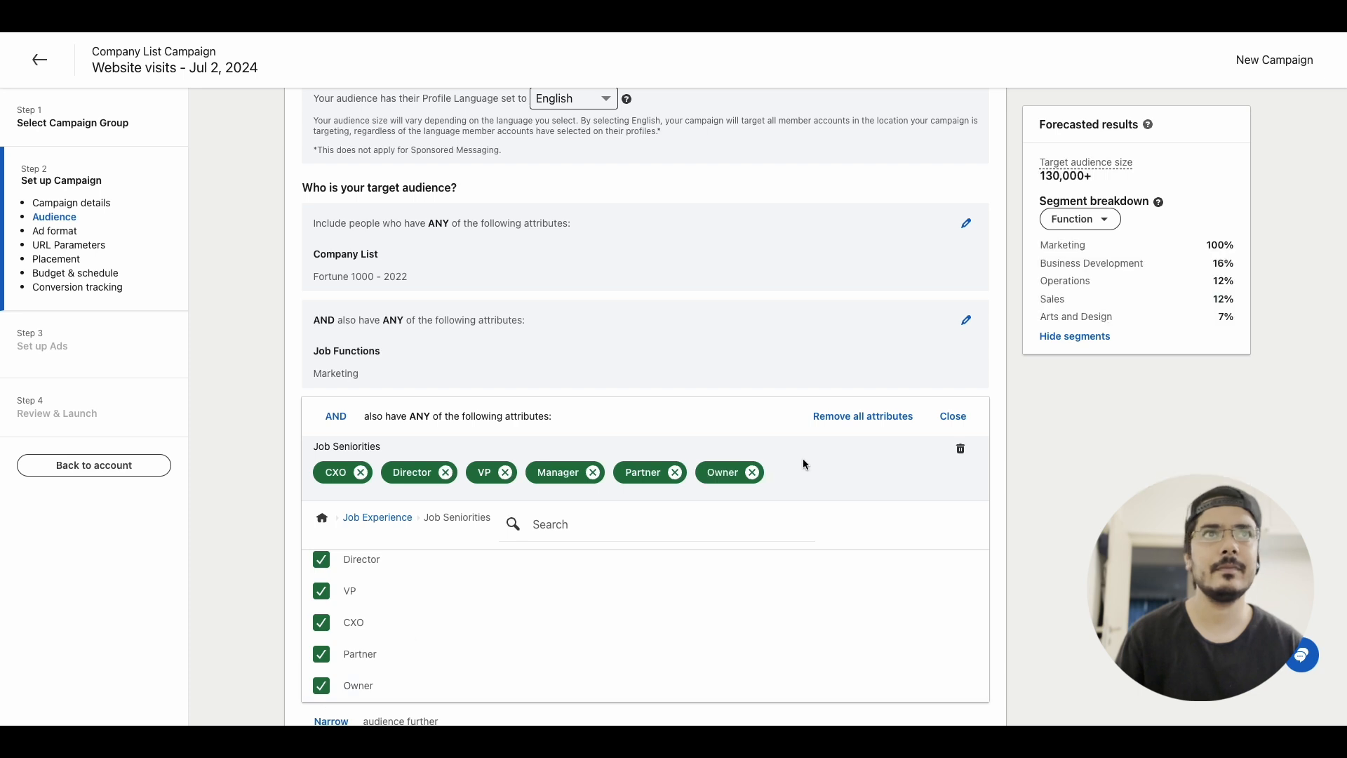
left_click(952, 417)
Exclude people with the Sales and Human Resources job functions from the target audience.
scroll(962, 594, "down", 1)
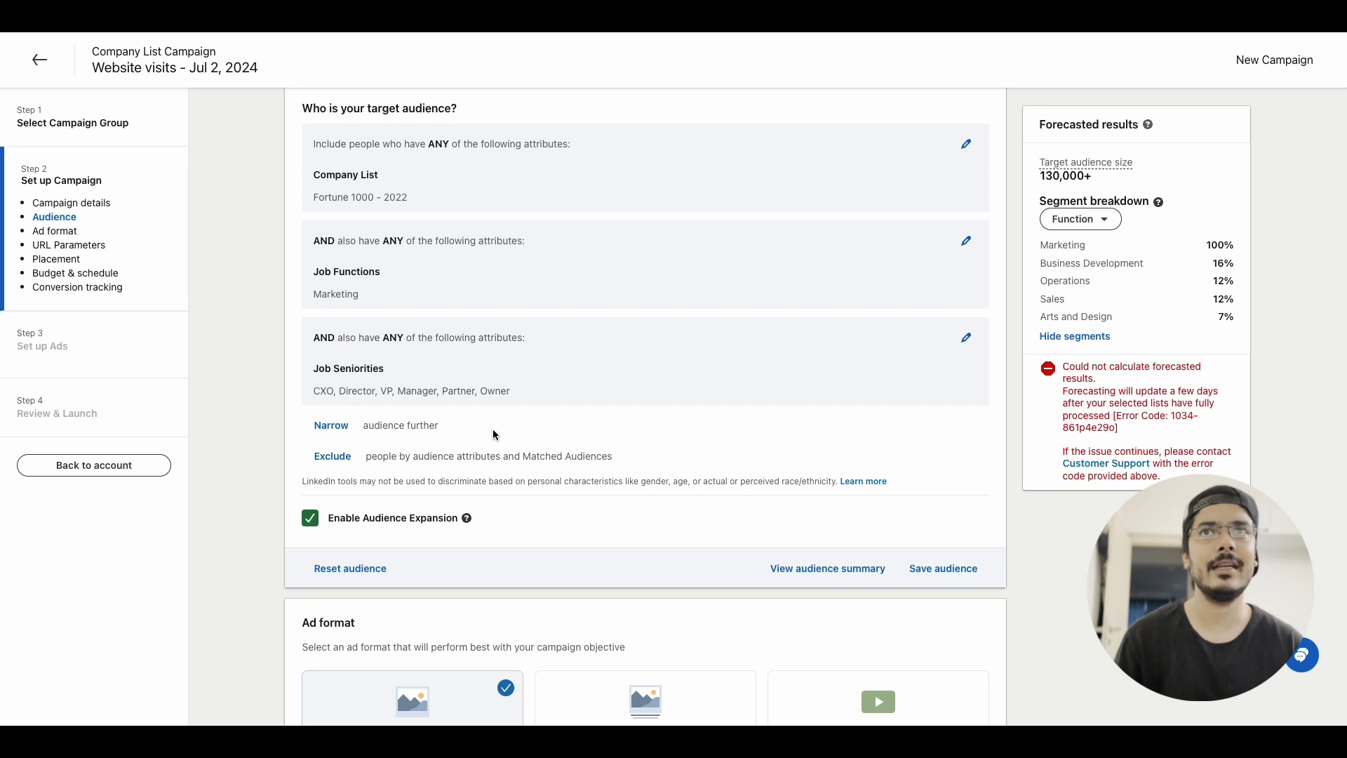
left_click(334, 456)
scroll(412, 535, "down", 1)
left_click(423, 600)
left_click(700, 587)
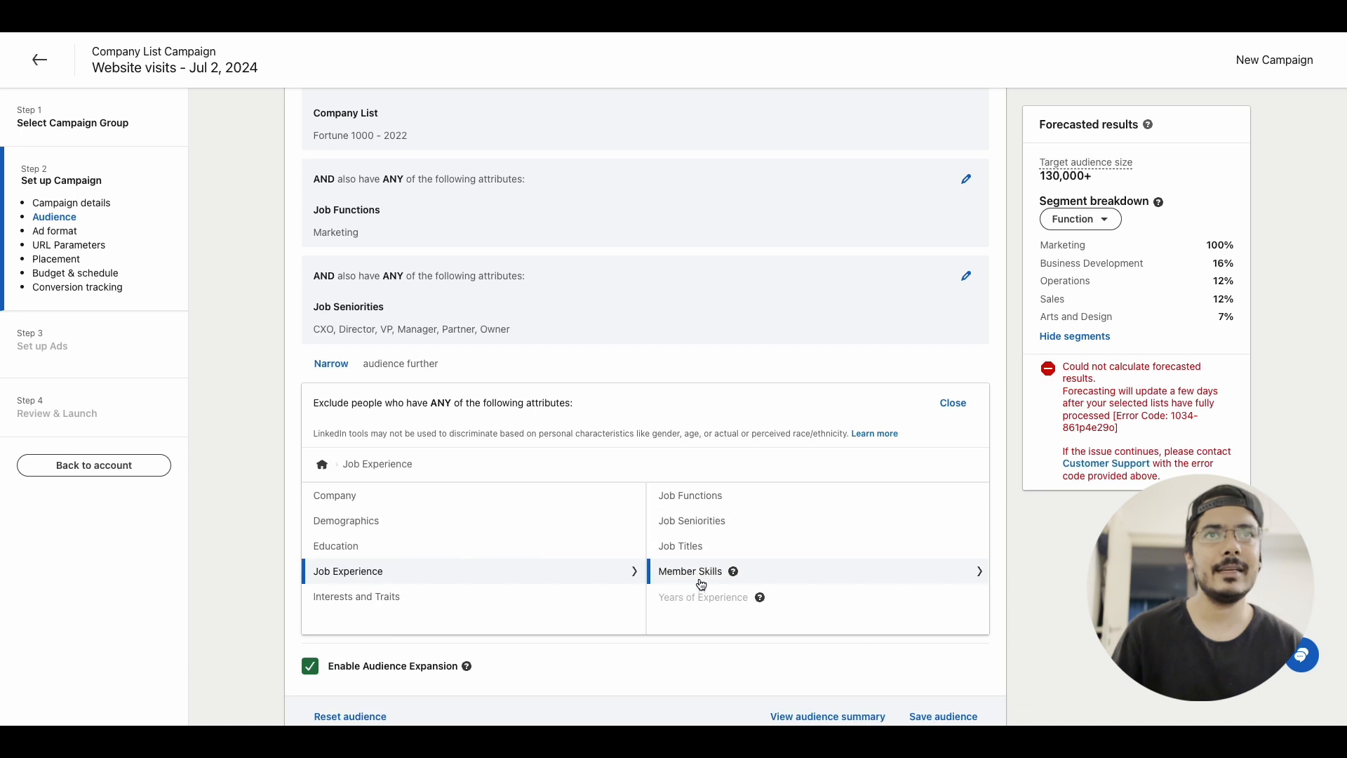
left_click(687, 505)
left_click(536, 478)
type("sales")
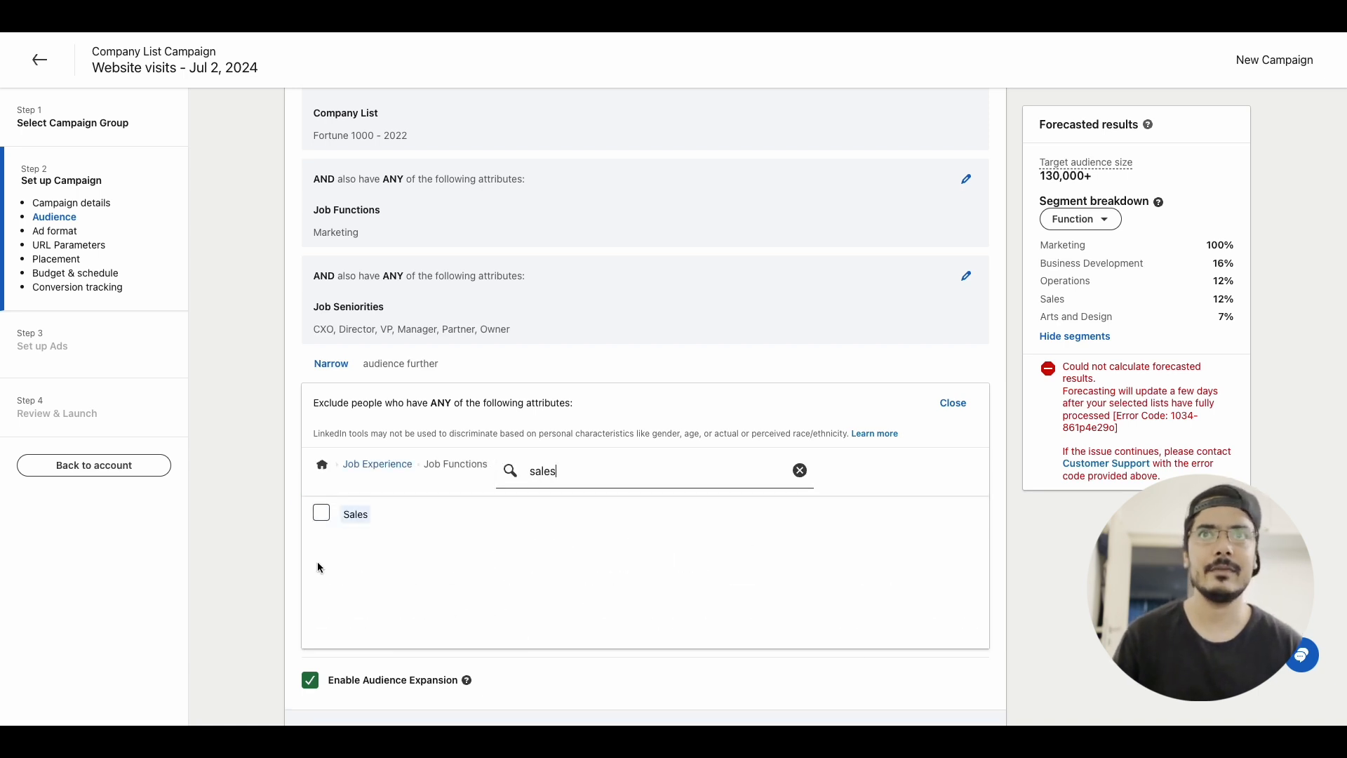
left_click(321, 513)
type("huma")
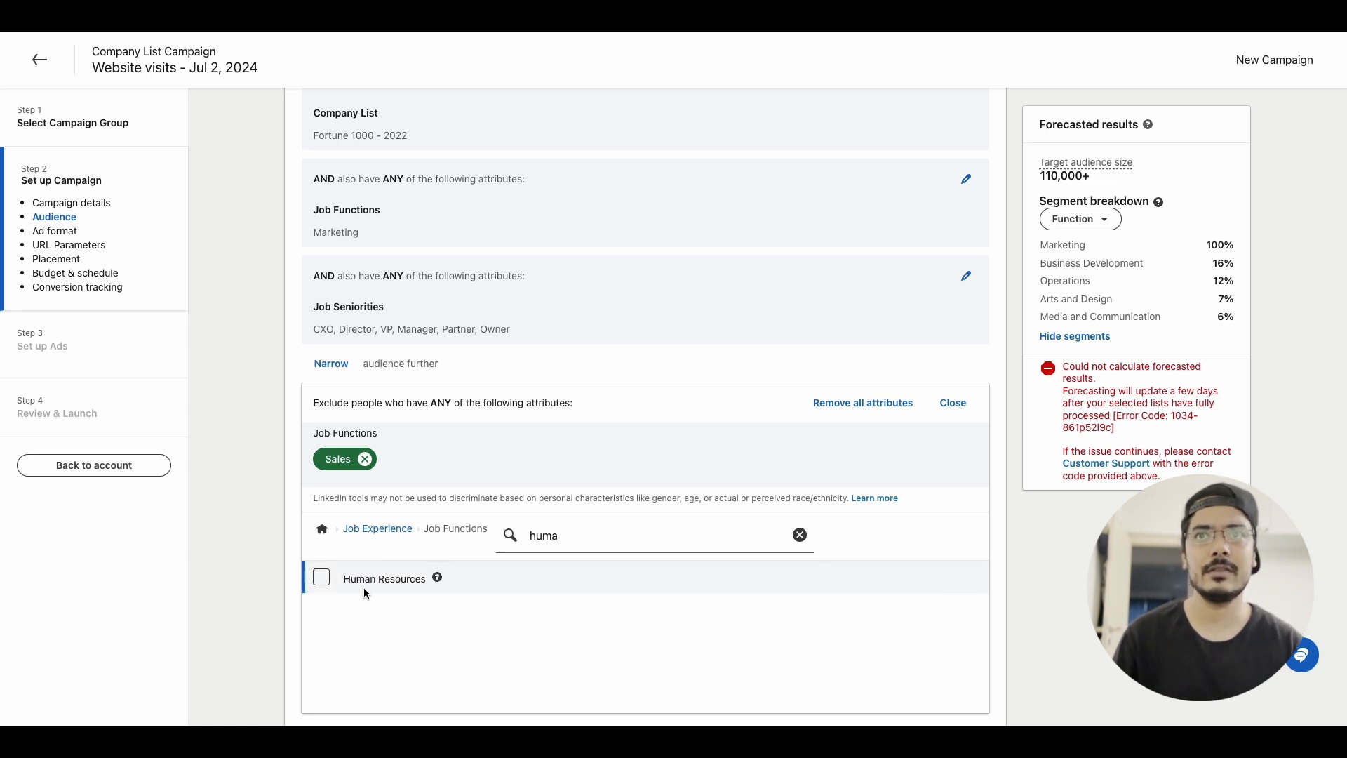
left_click(363, 587)
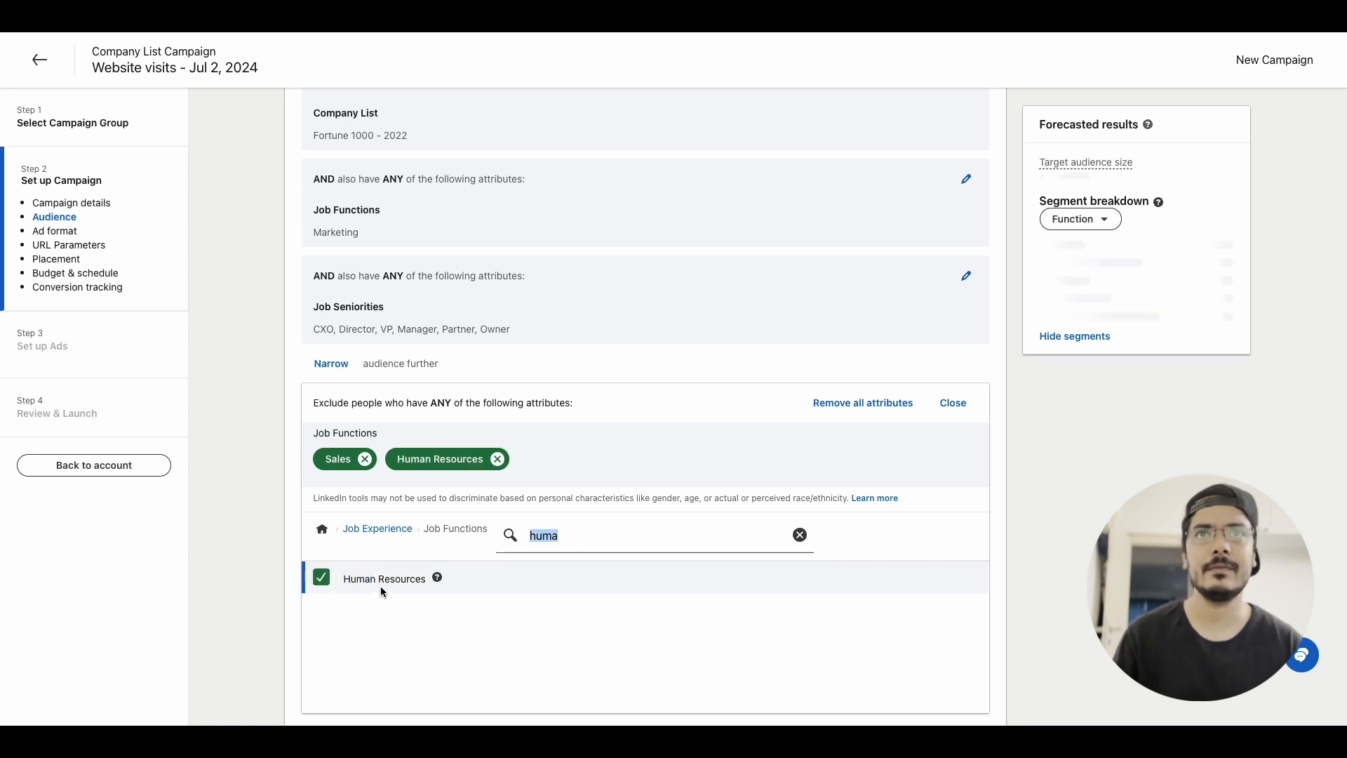
left_click(953, 403)
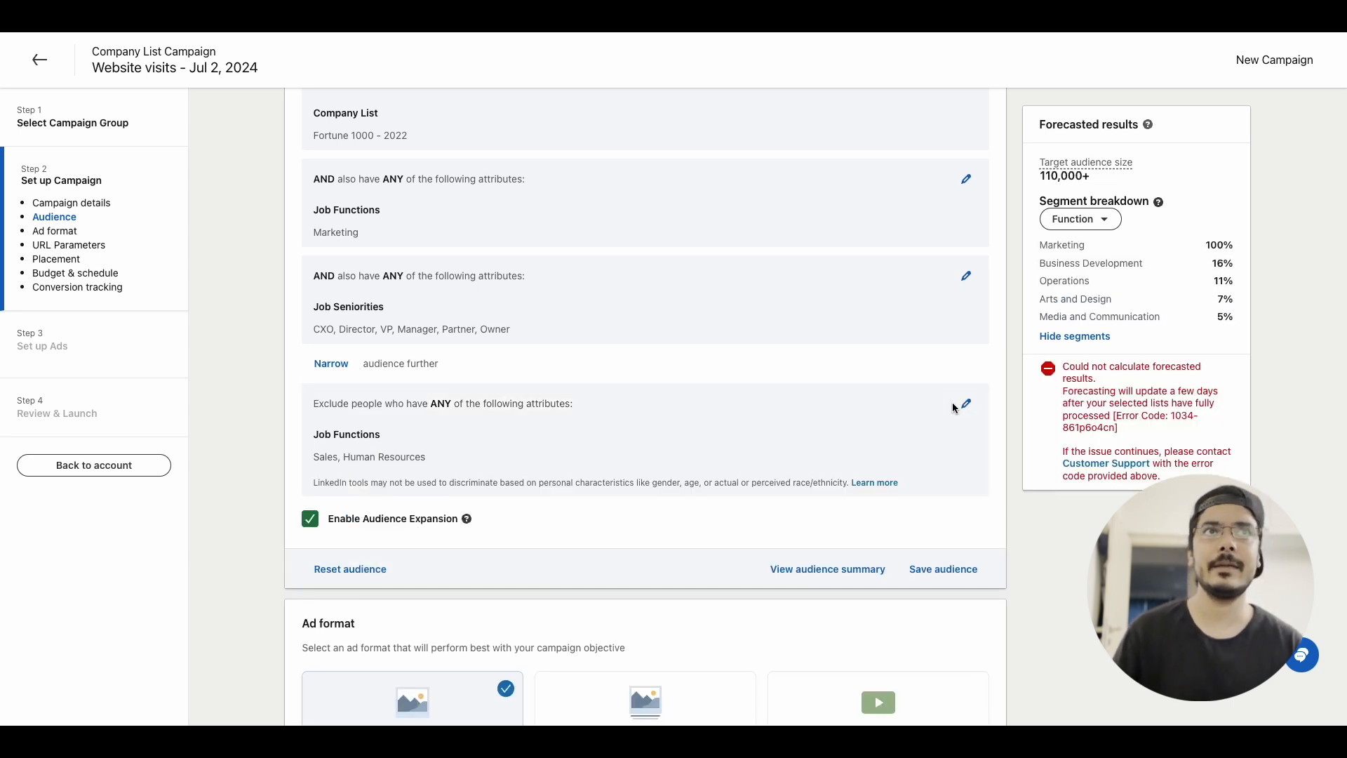
Add Business Development to the excluded job functions and finish editing the exclusion.
left_click(989, 491)
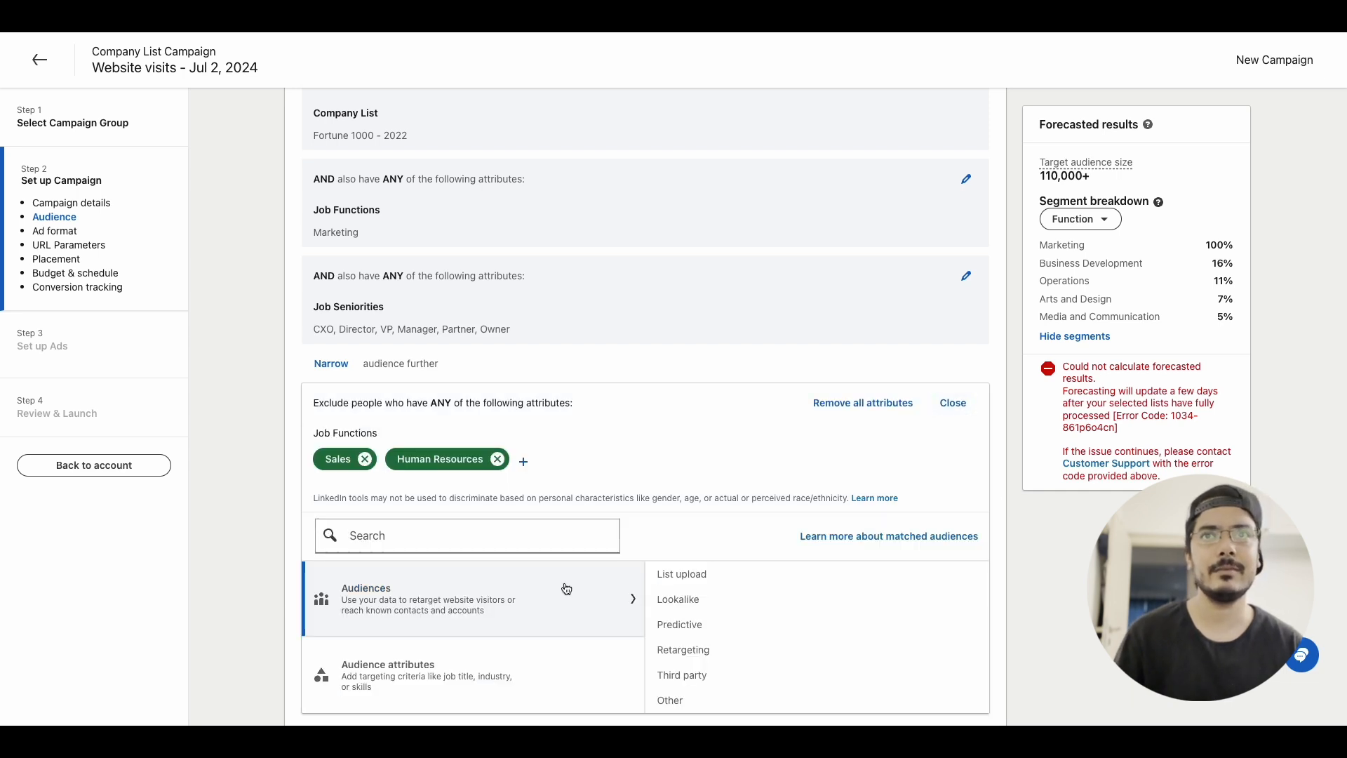
left_click(523, 460)
type("busines")
left_click(322, 576)
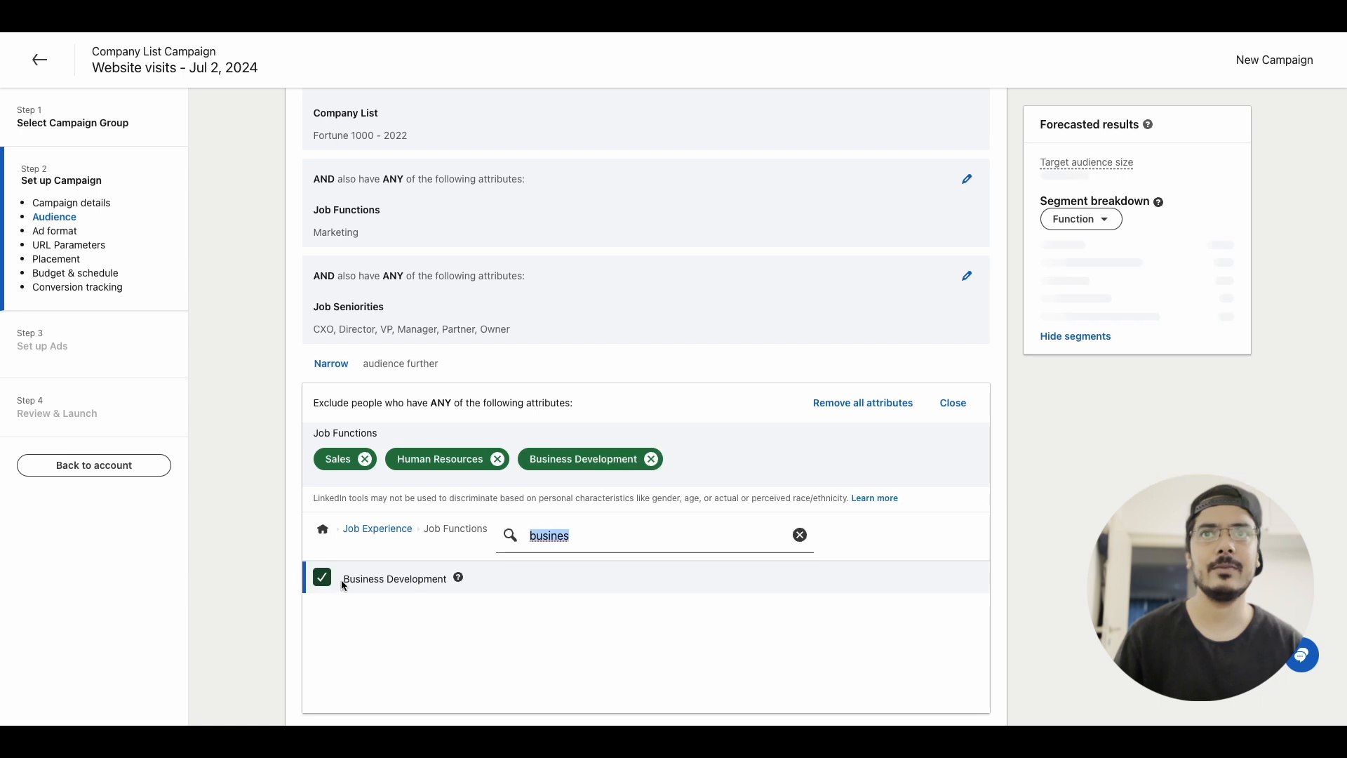
left_click(951, 402)
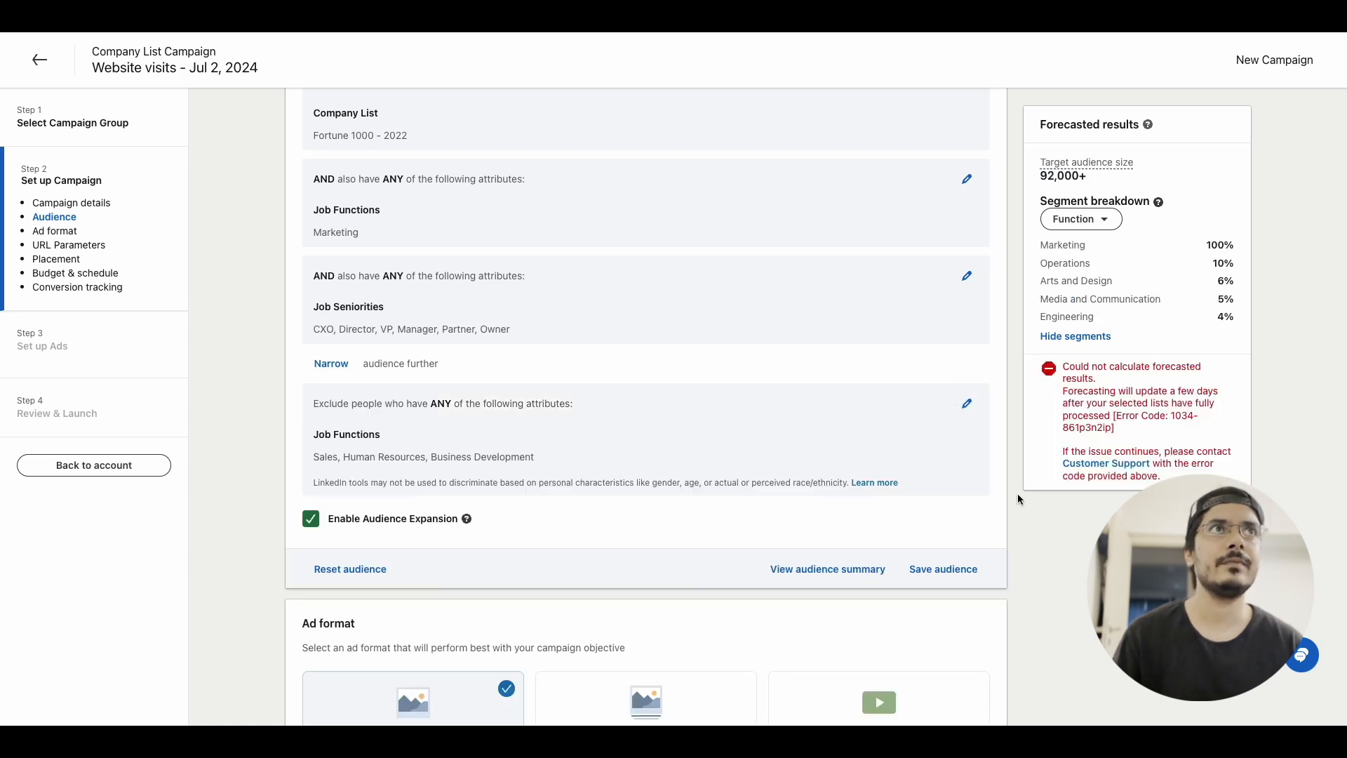
Turn off audience expansion for the campaign's target audience.
scroll(610, 418, "up", 3)
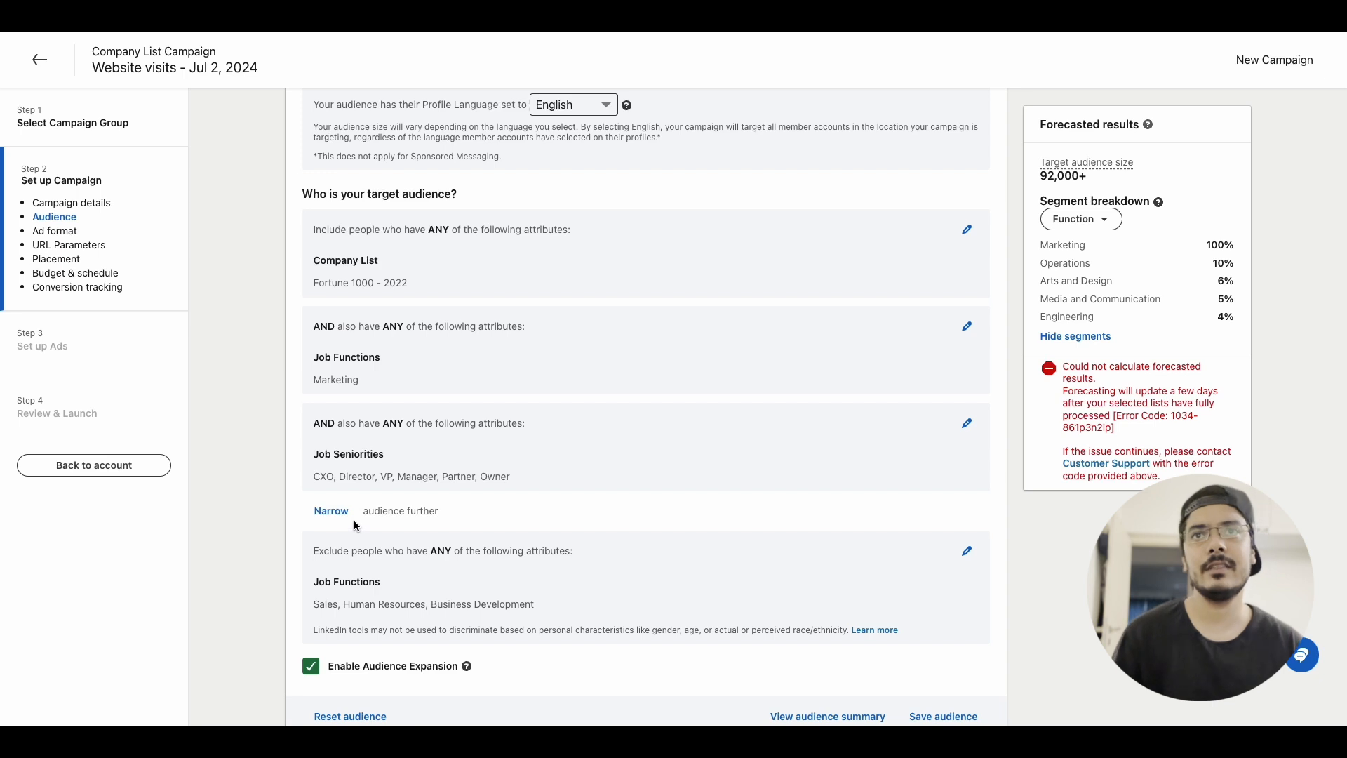
scroll(353, 520, "down", 1)
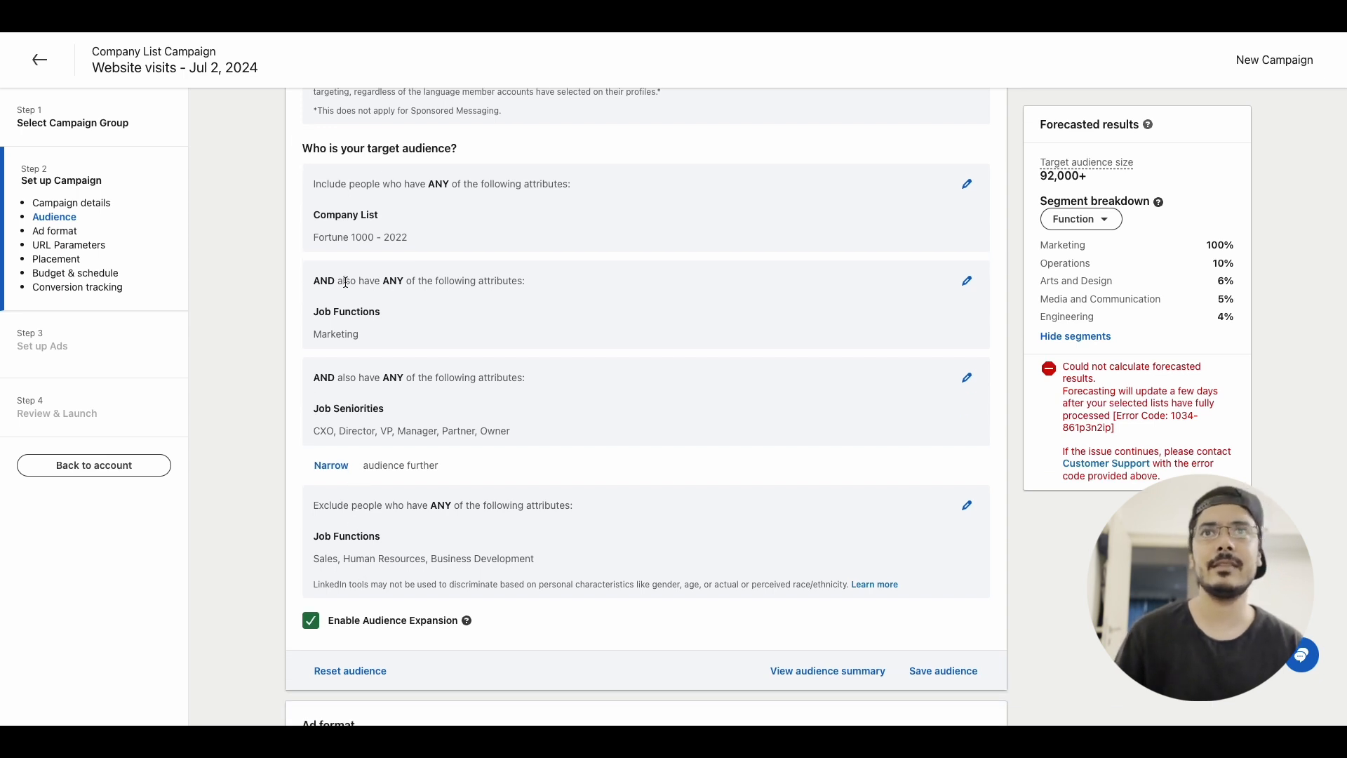
scroll(346, 281, "down", 2)
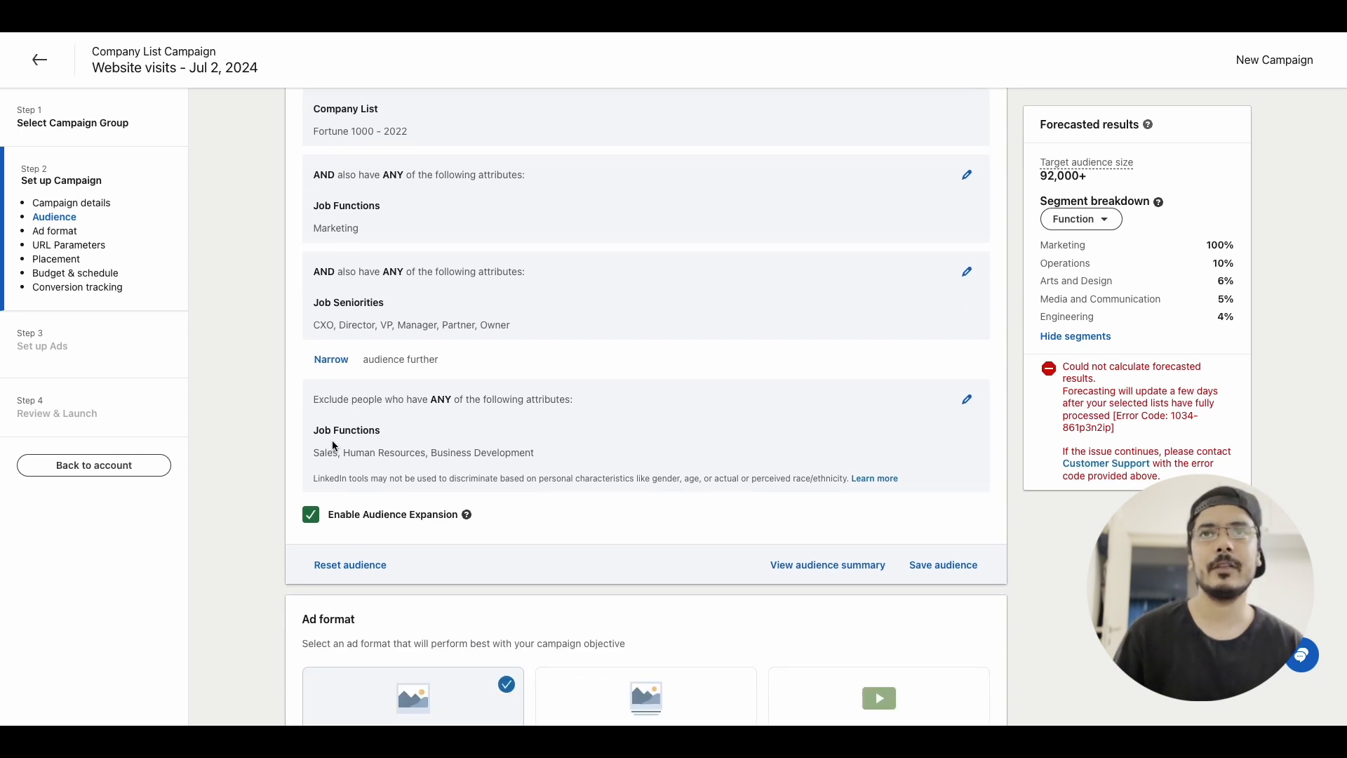
left_click(312, 518)
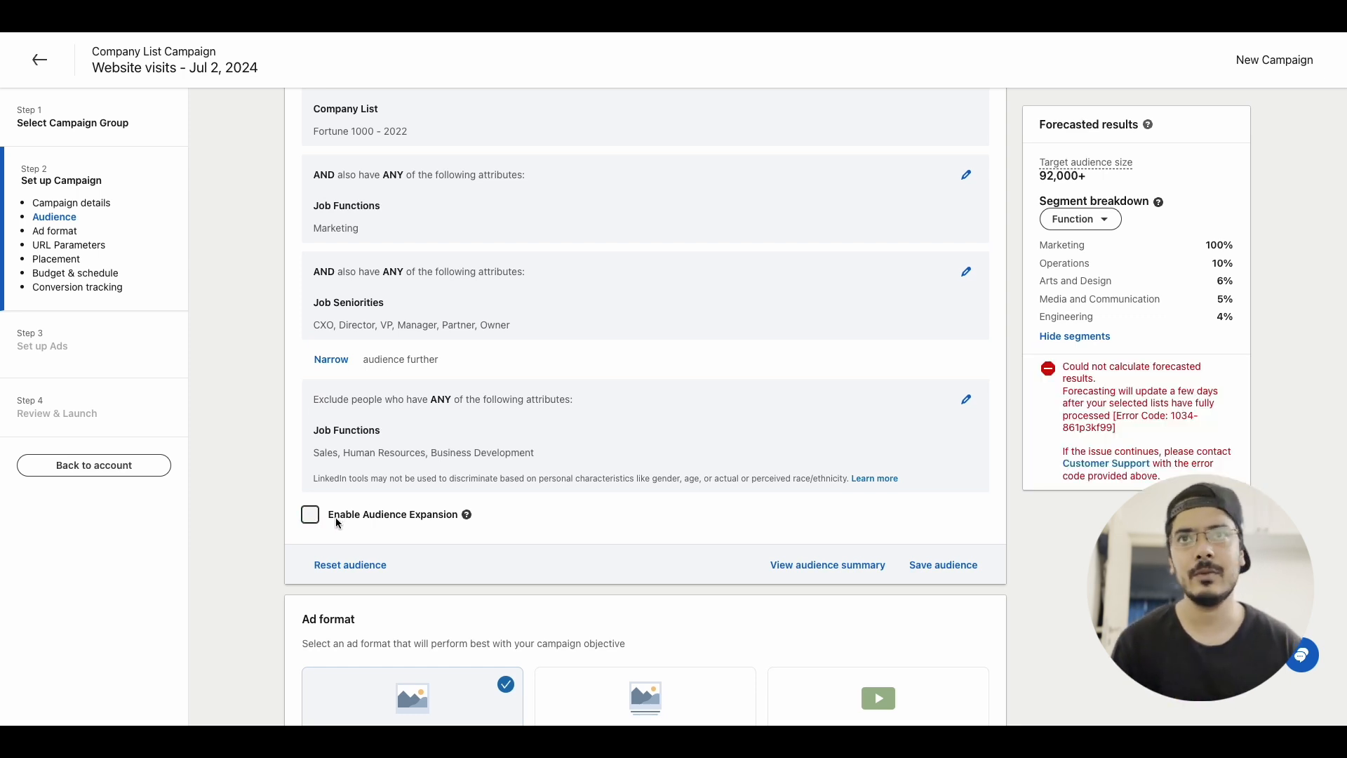
Remove the LinkedIn Audience Network from the campaign placements so ads run on LinkedIn only.
scroll(335, 519, "up", 1)
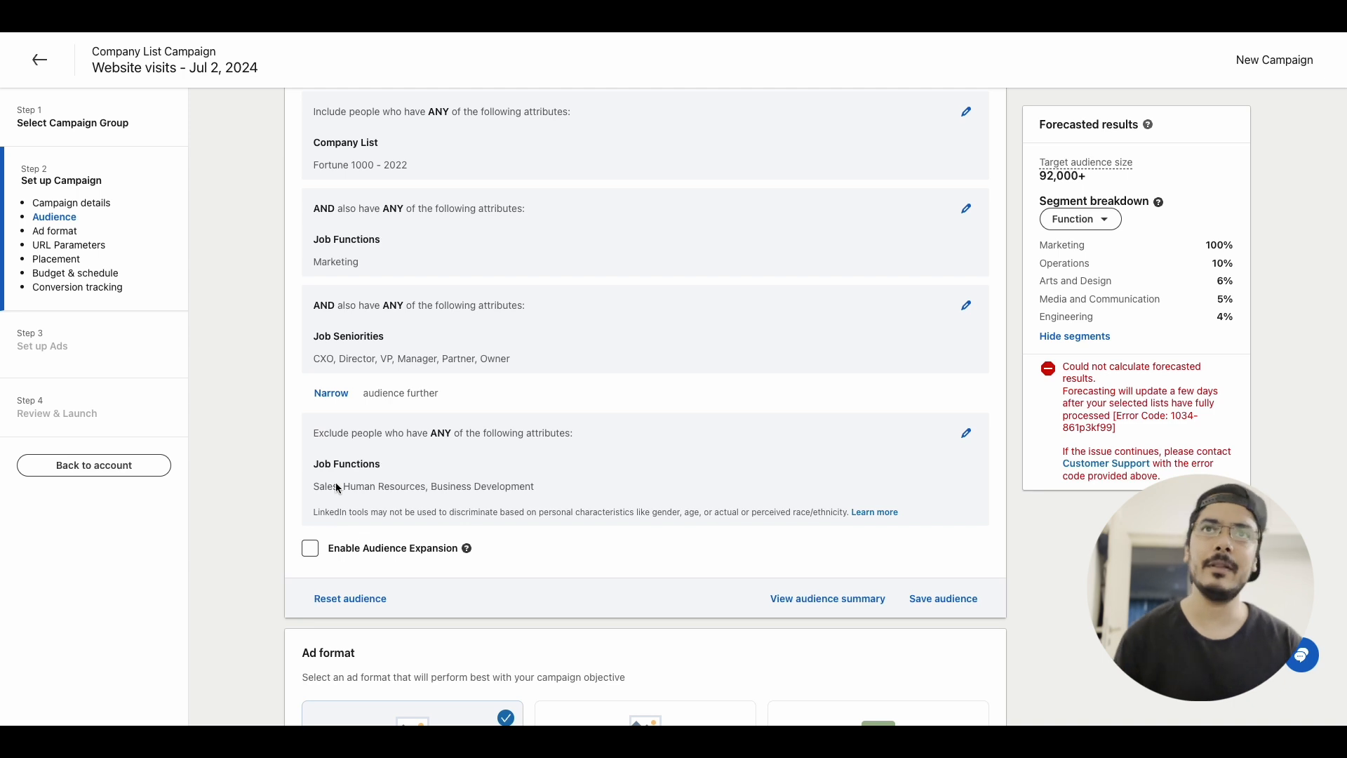
scroll(360, 358, "up", 1)
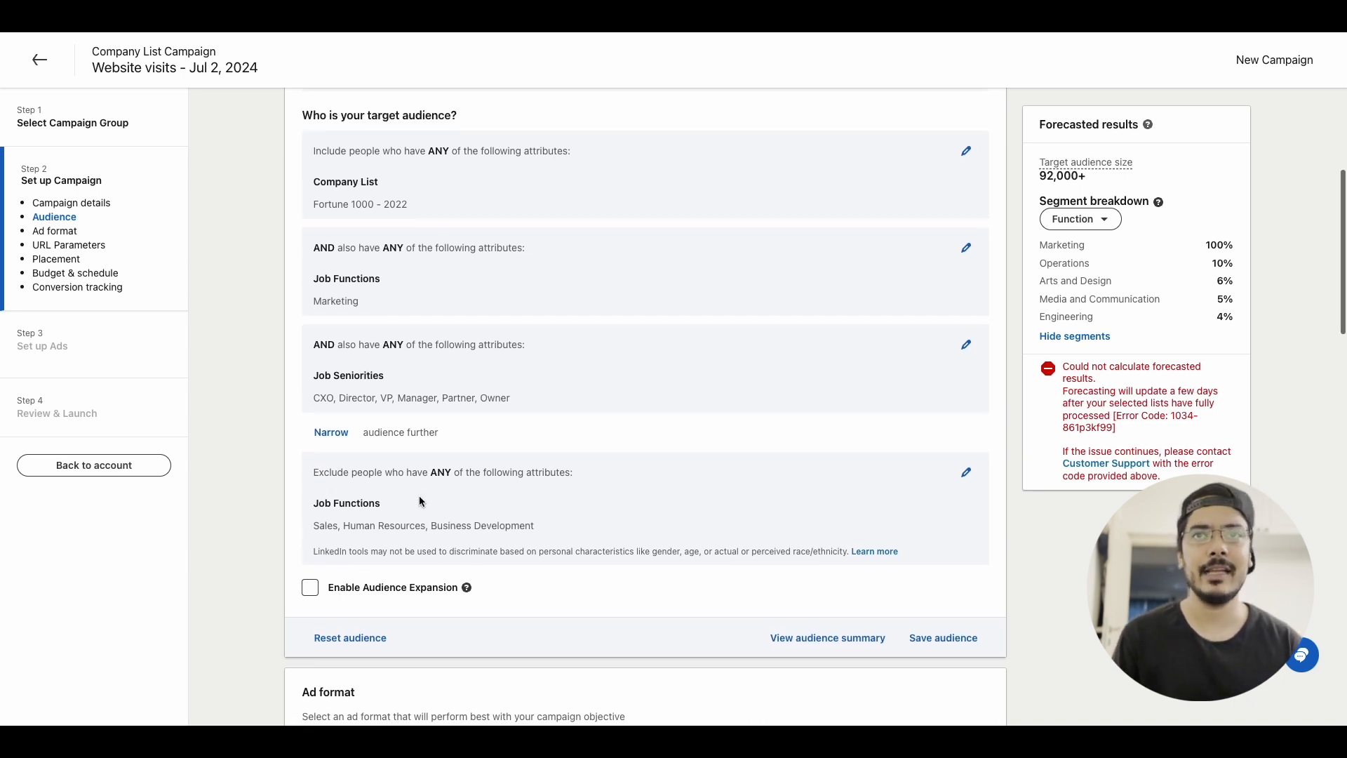
scroll(420, 501, "down", 2)
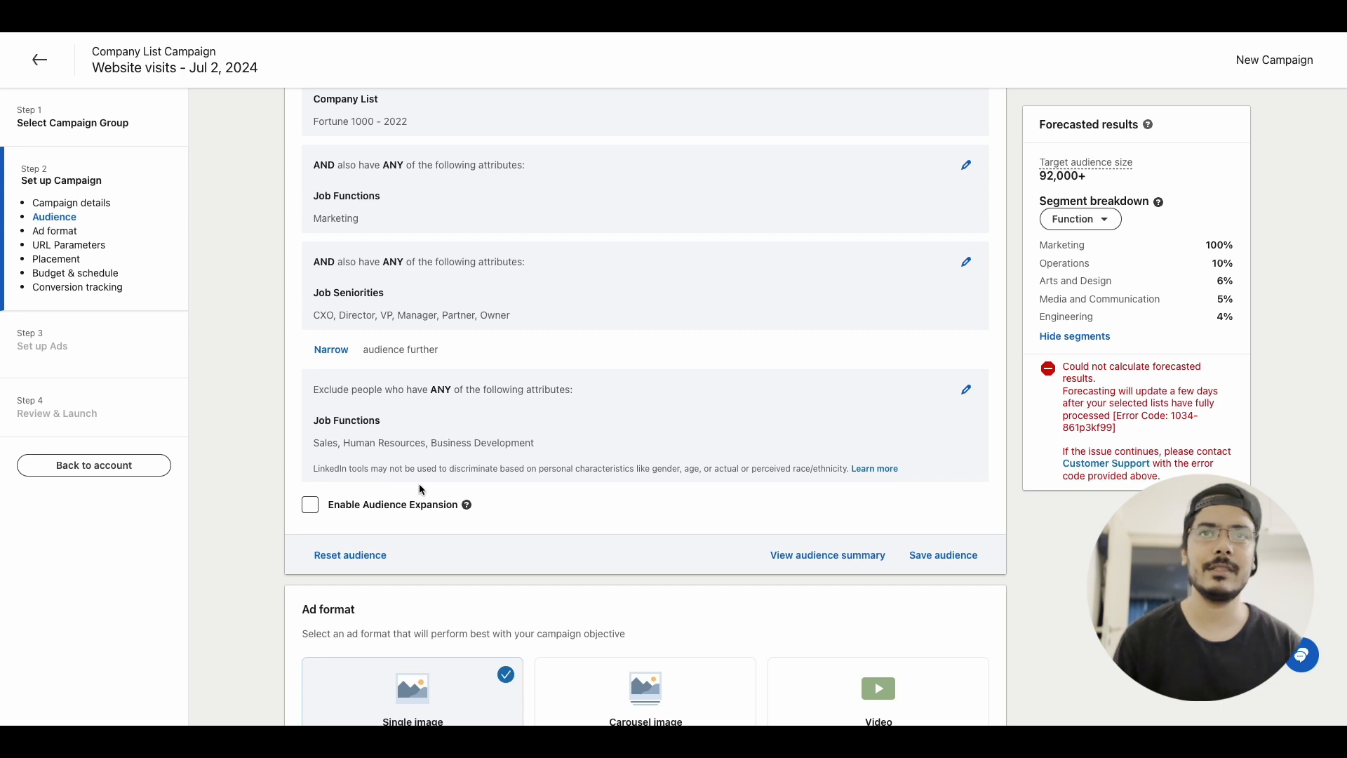
scroll(419, 489, "down", 5)
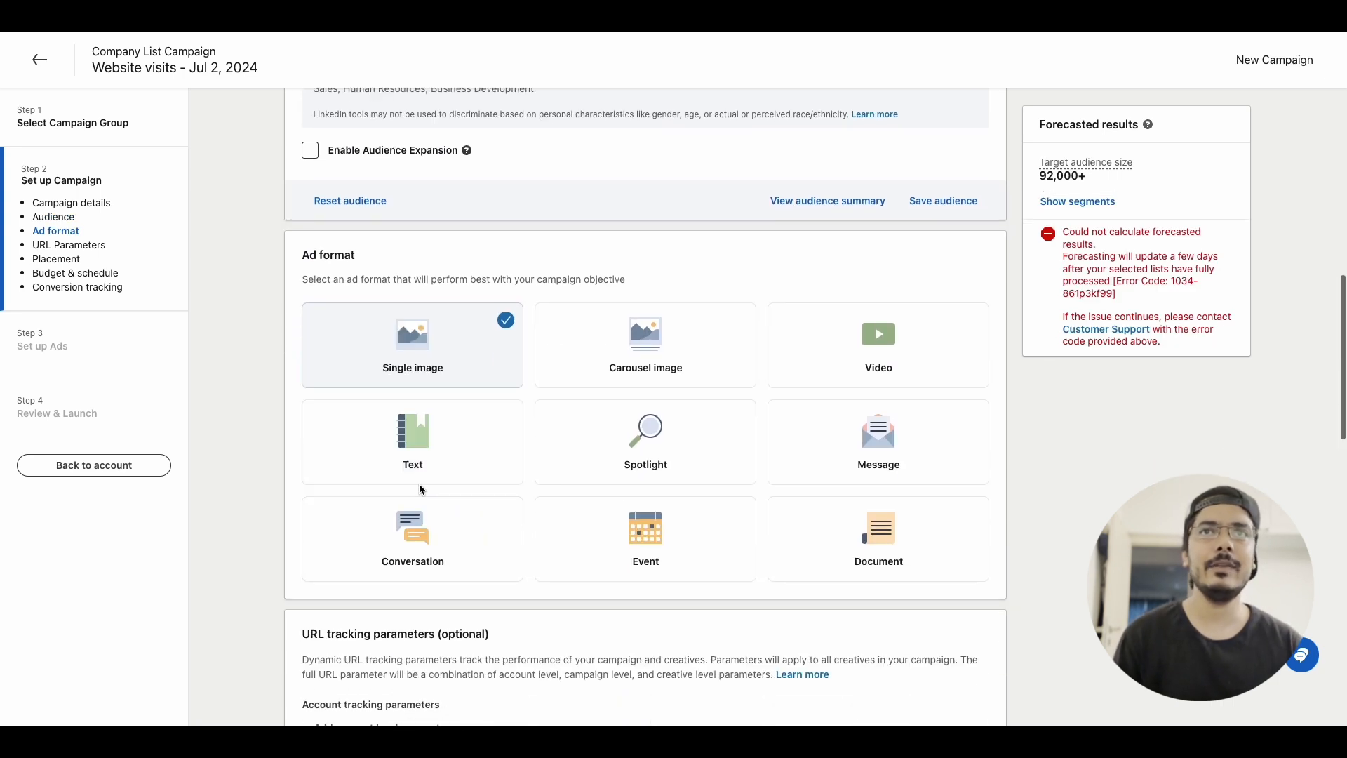
scroll(261, 398, "down", 1)
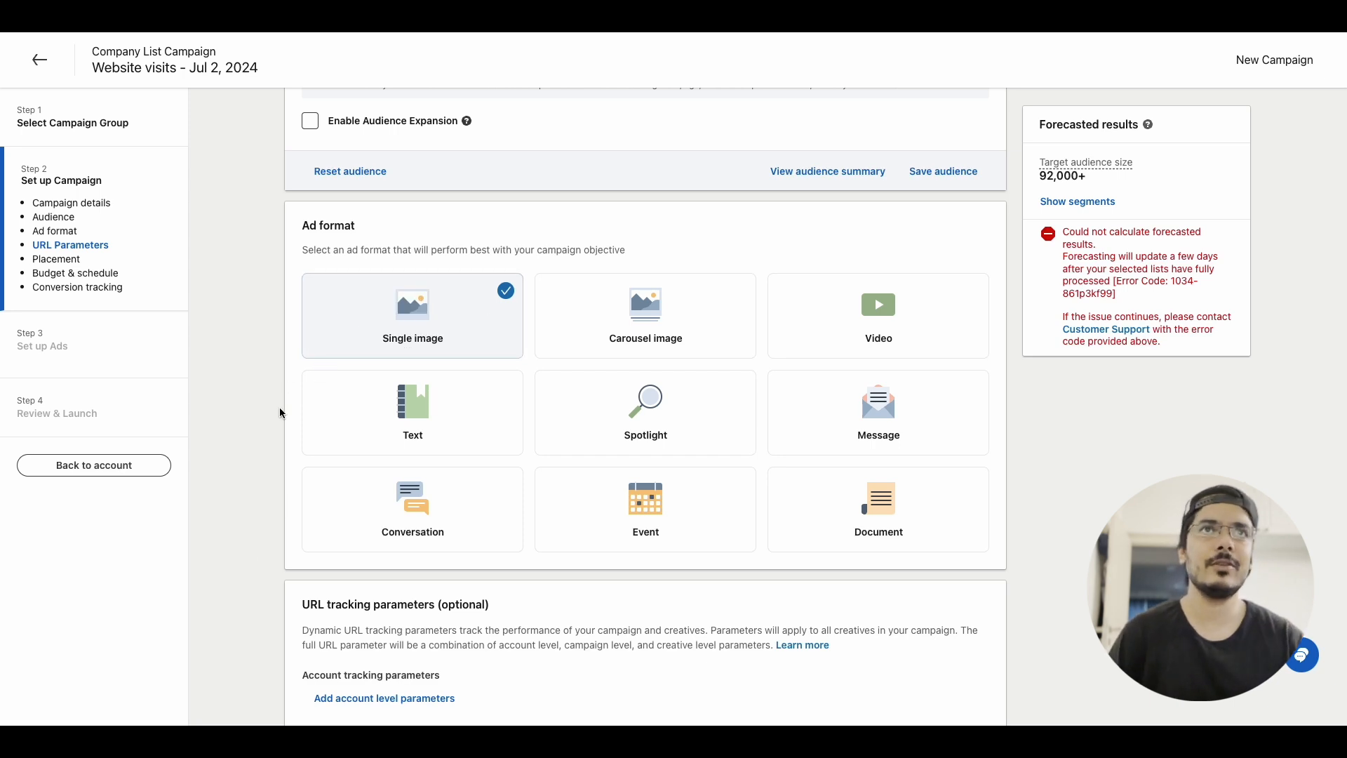
scroll(279, 411, "down", 2)
scroll(279, 412, "down", 4)
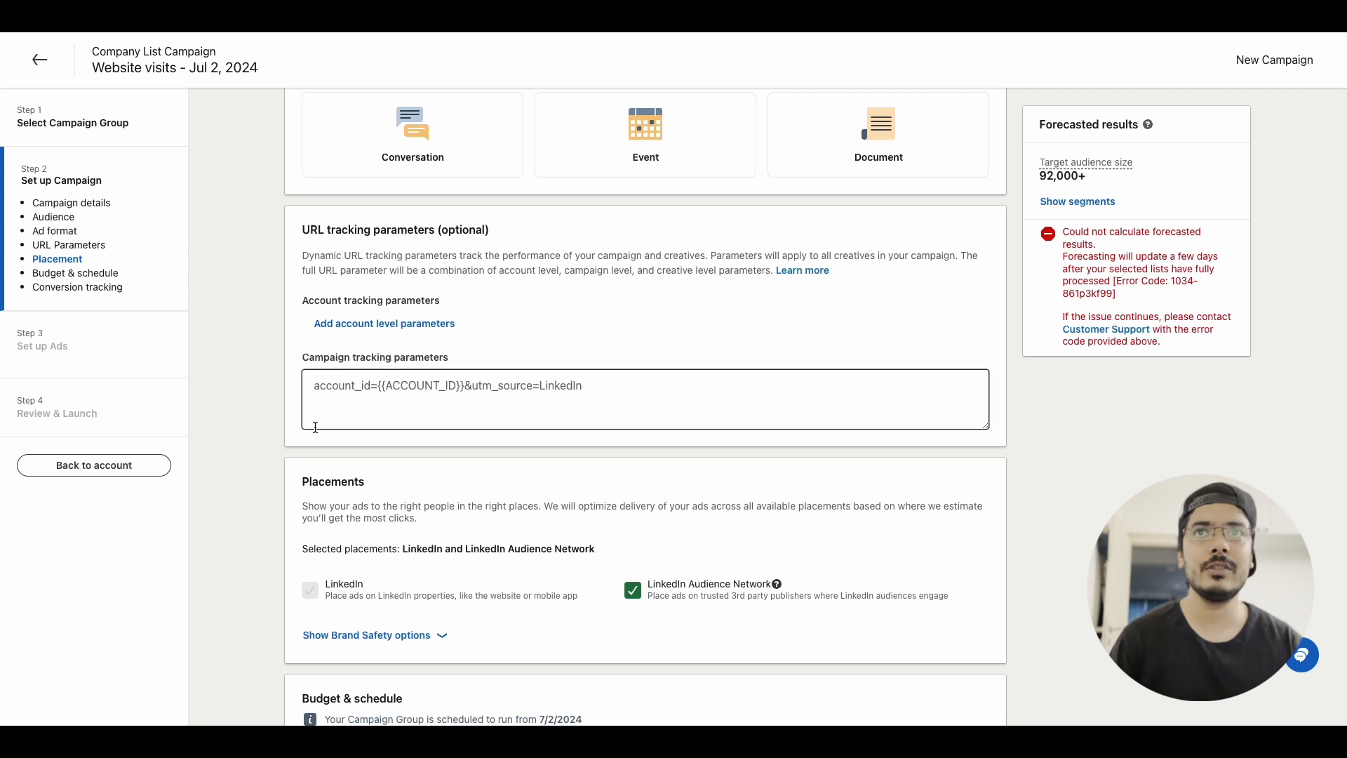
scroll(314, 428, "down", 2)
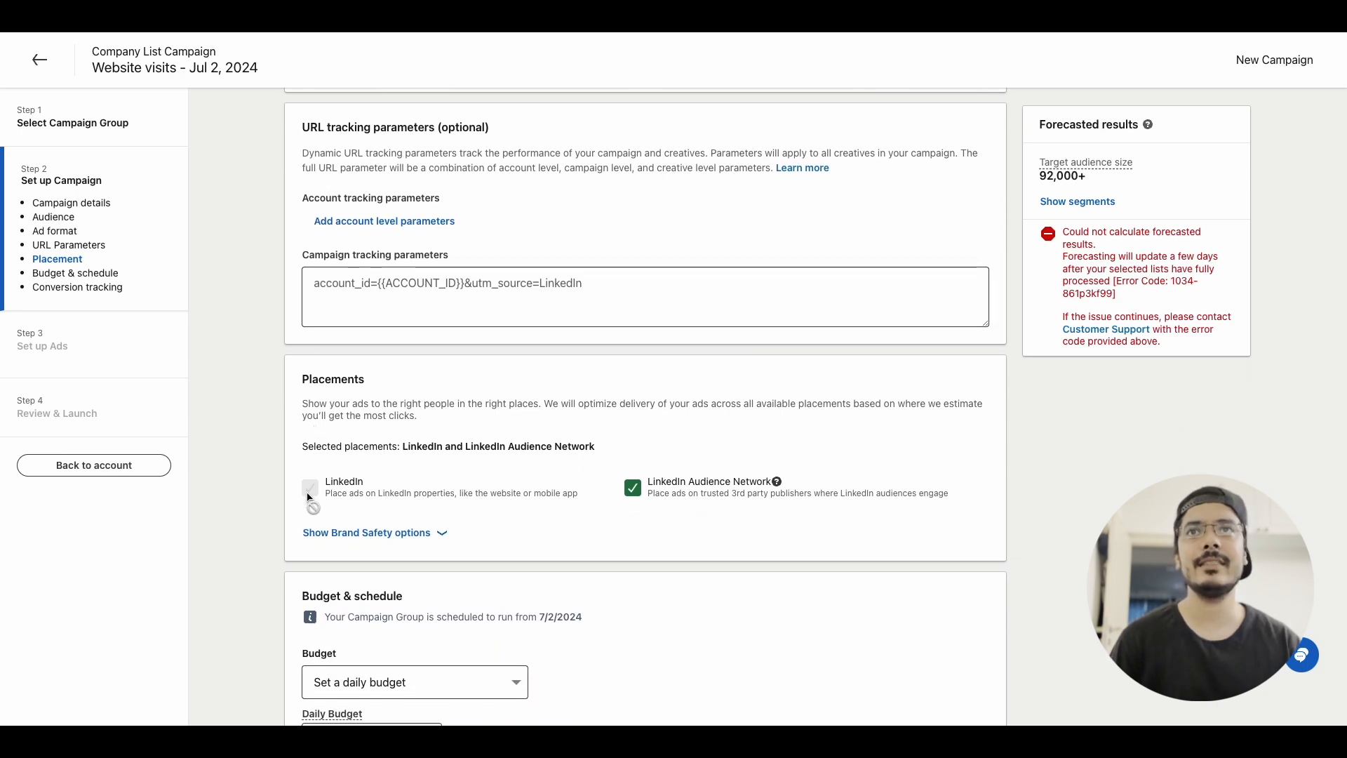
left_click(632, 488)
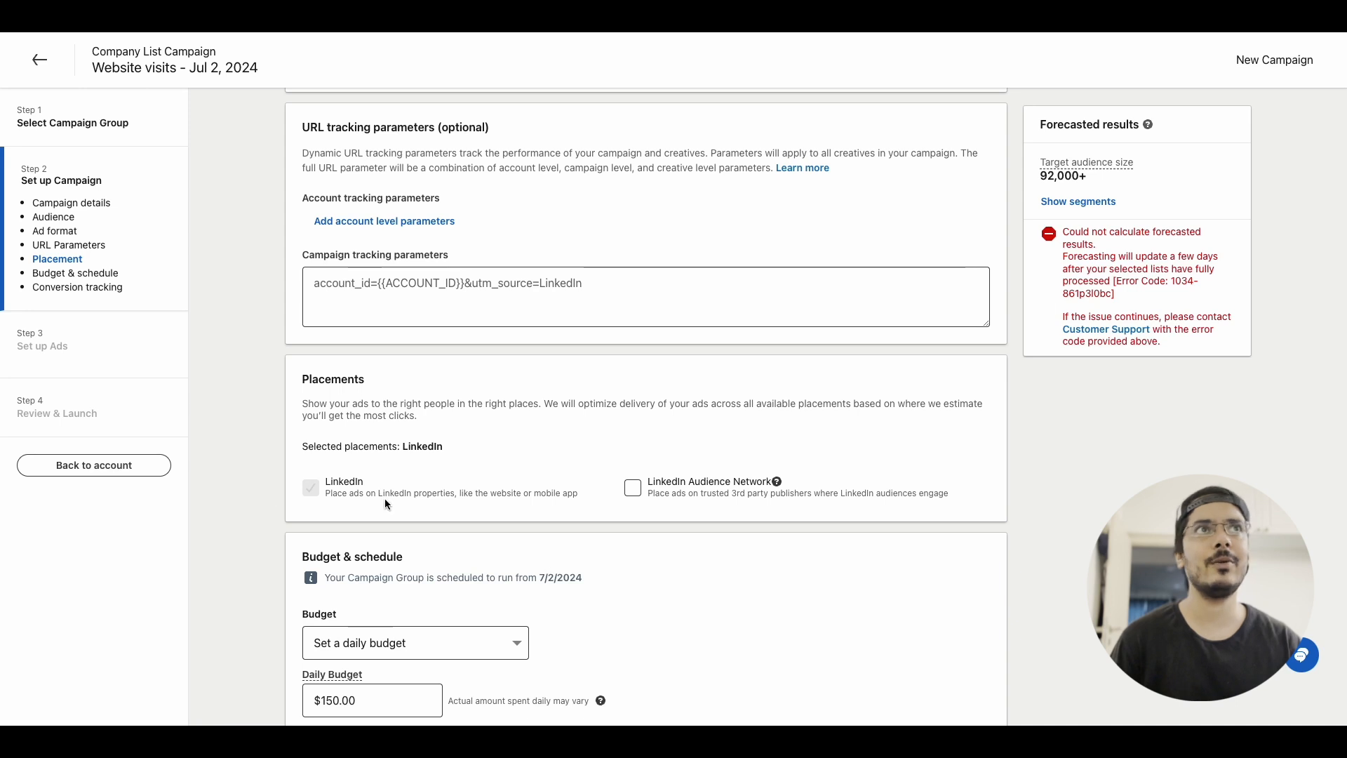
Set the campaign's daily budget to $50.00.
scroll(630, 428, "down", 8)
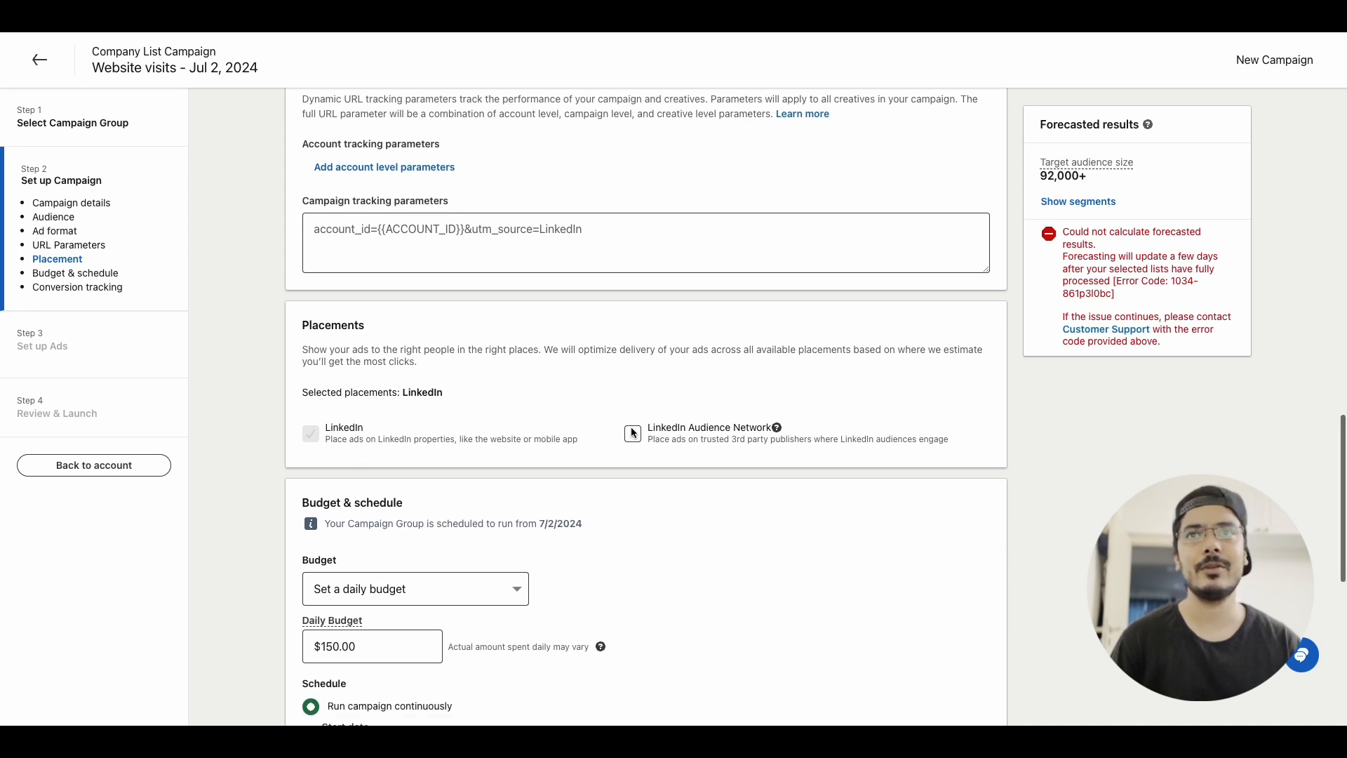
scroll(540, 324, "up", 2)
scroll(540, 324, "up", 2)
left_click(328, 388)
key("BackSpace")
left_click(565, 456)
scroll(566, 457, "down", 1)
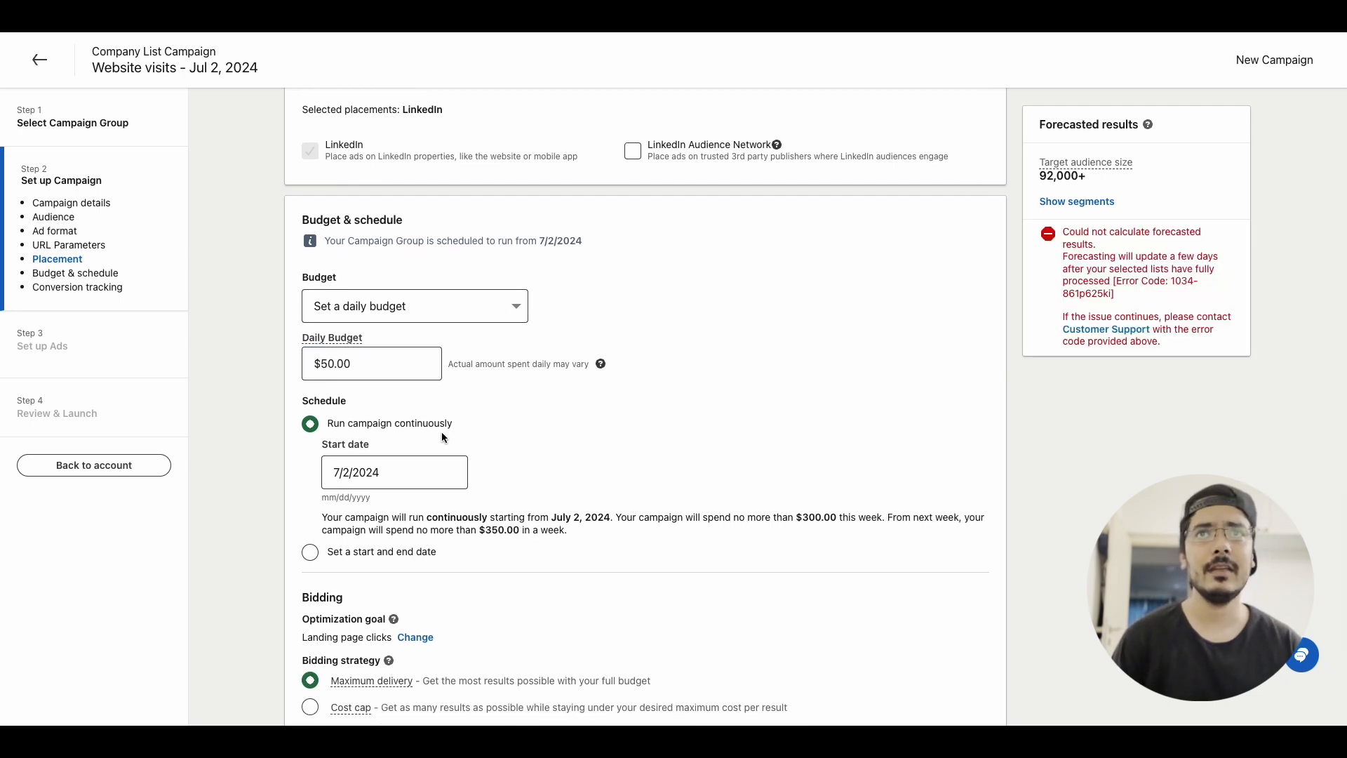
Use the cost cap bidding strategy with $19 per landing page click and reveal the additional bidding options.
scroll(447, 471, "down", 1)
scroll(448, 471, "down", 2)
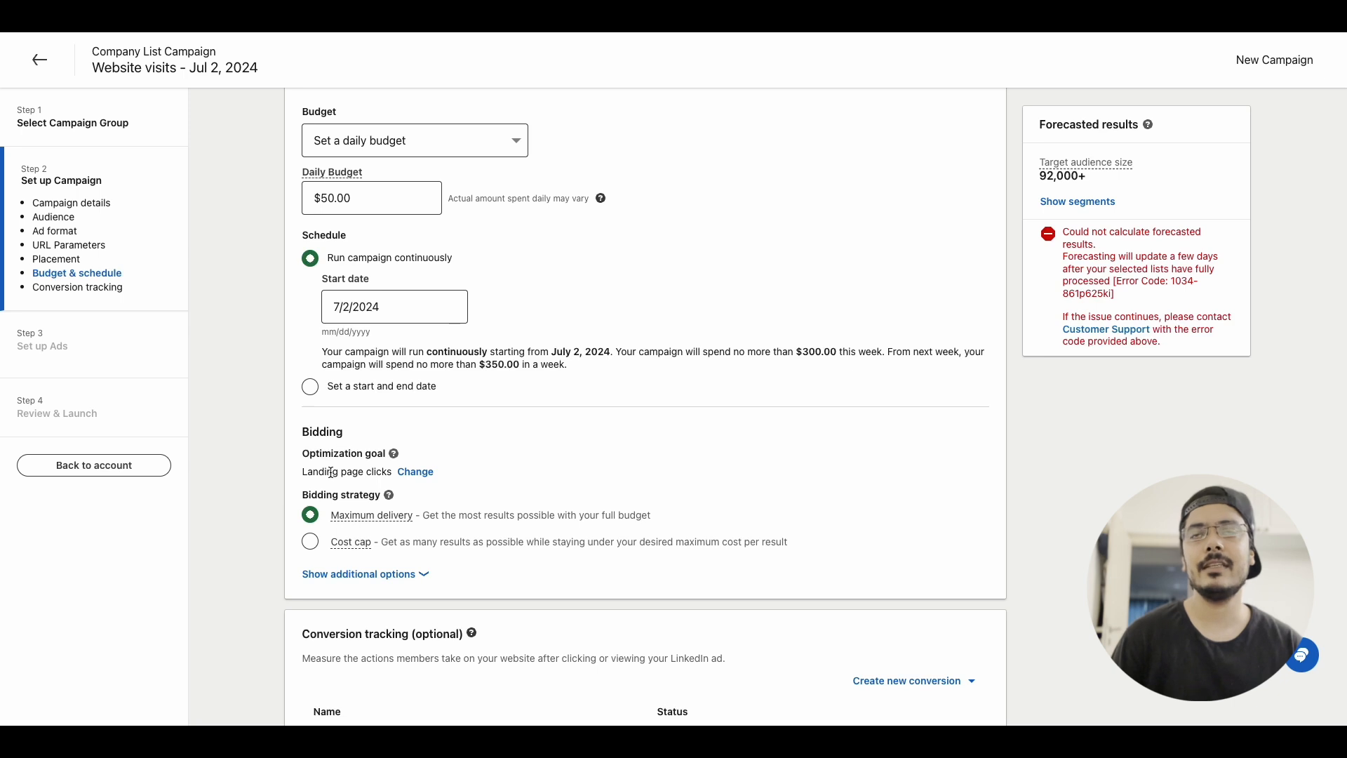
left_click(313, 544)
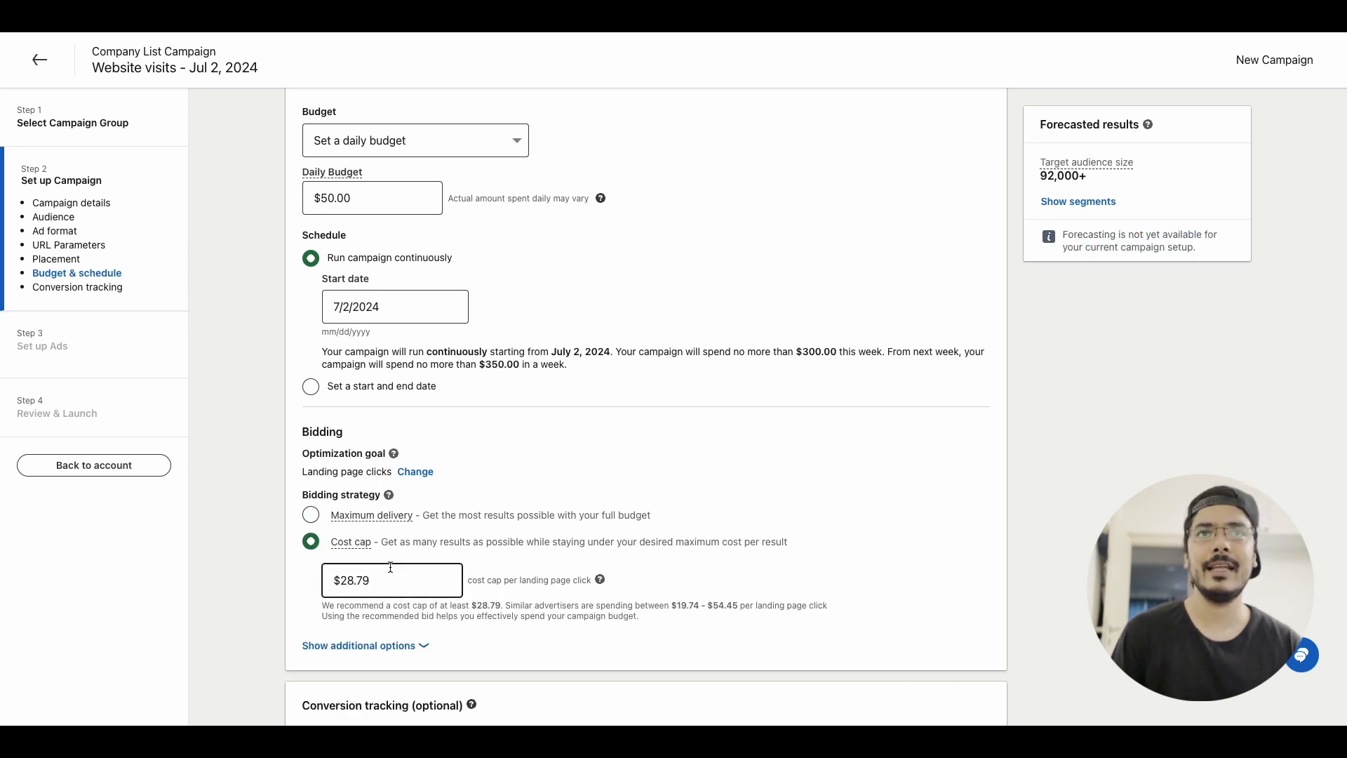
scroll(391, 567, "down", 1)
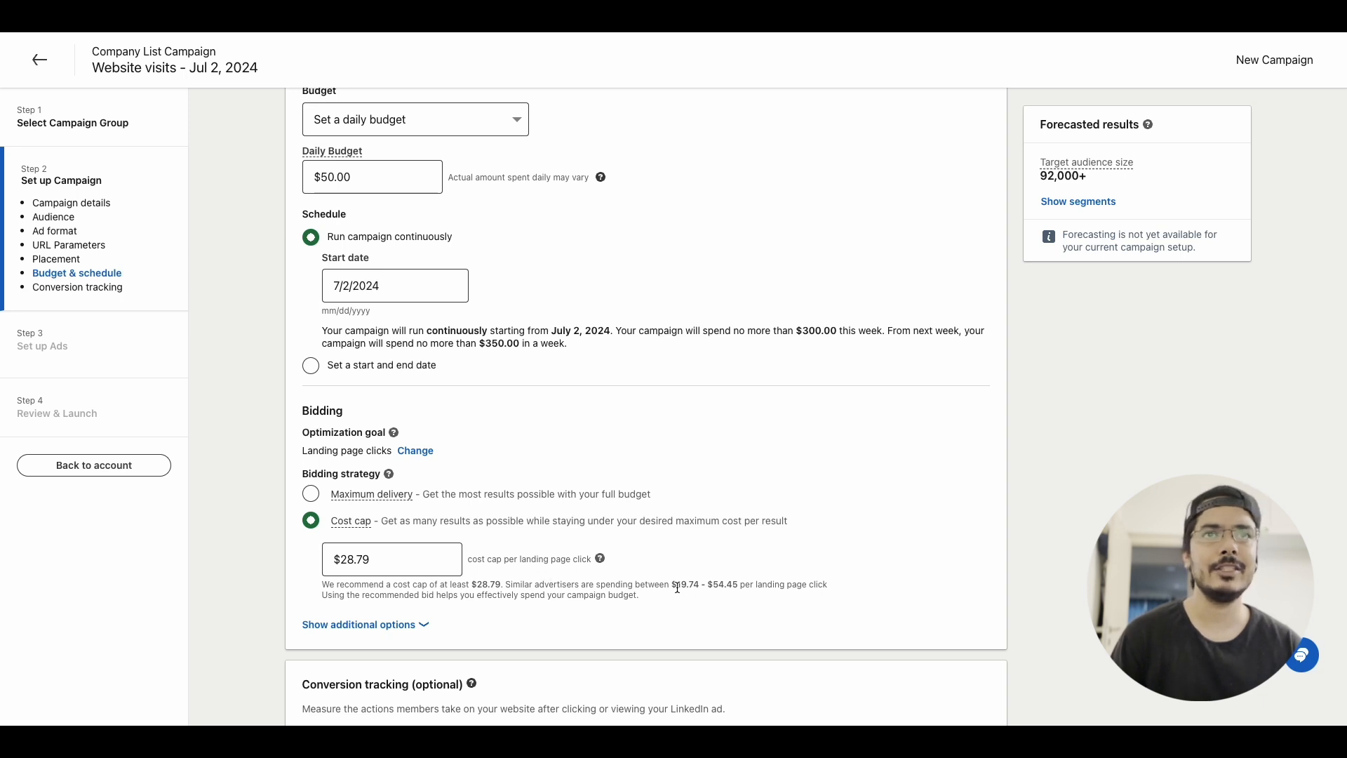
left_click(349, 562)
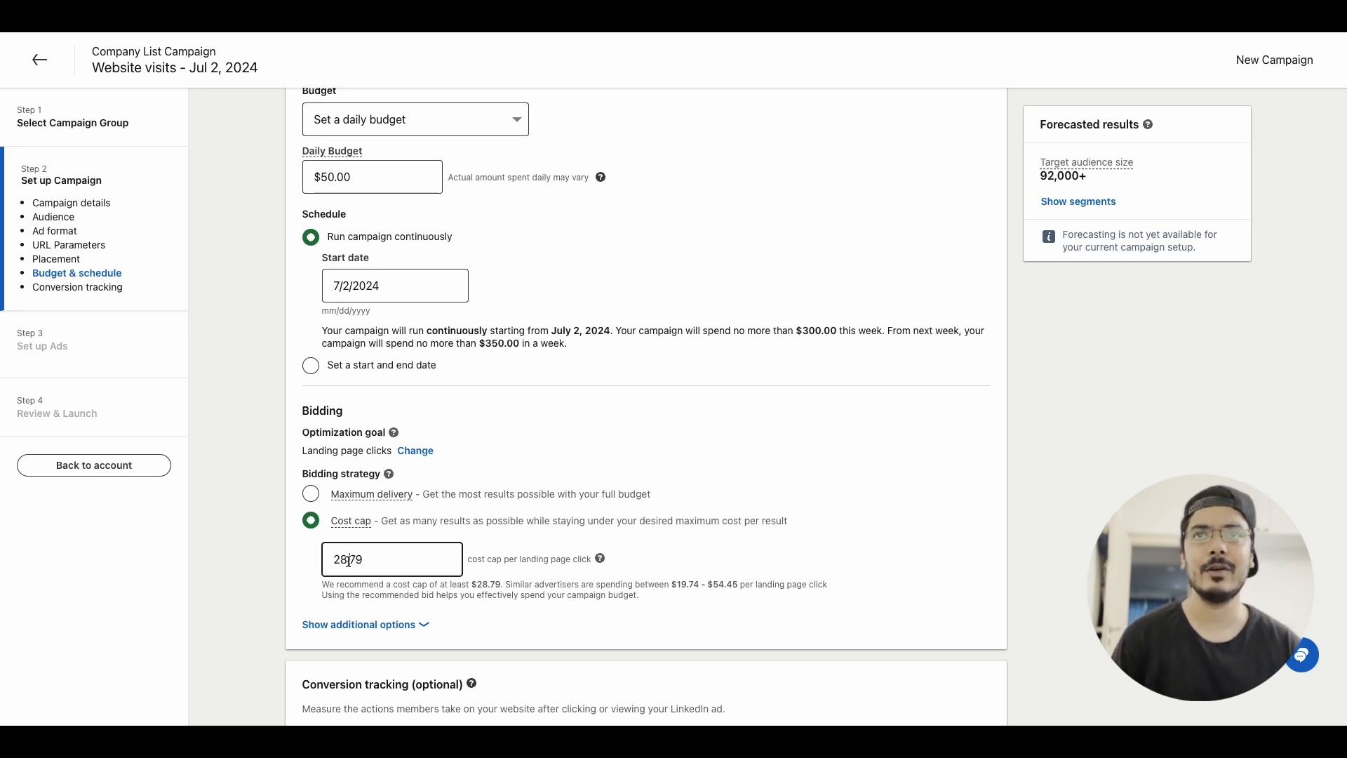
double_click(335, 559)
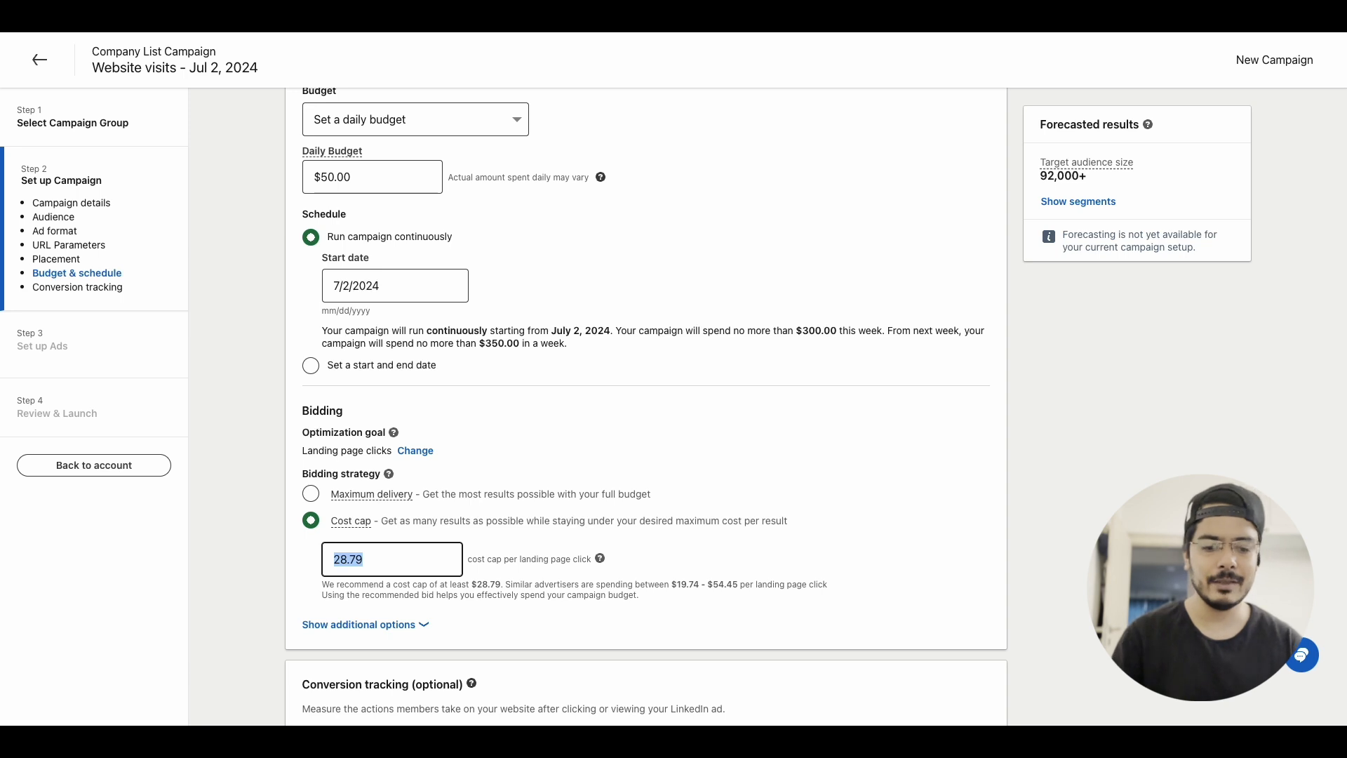
type("19")
left_click(742, 559)
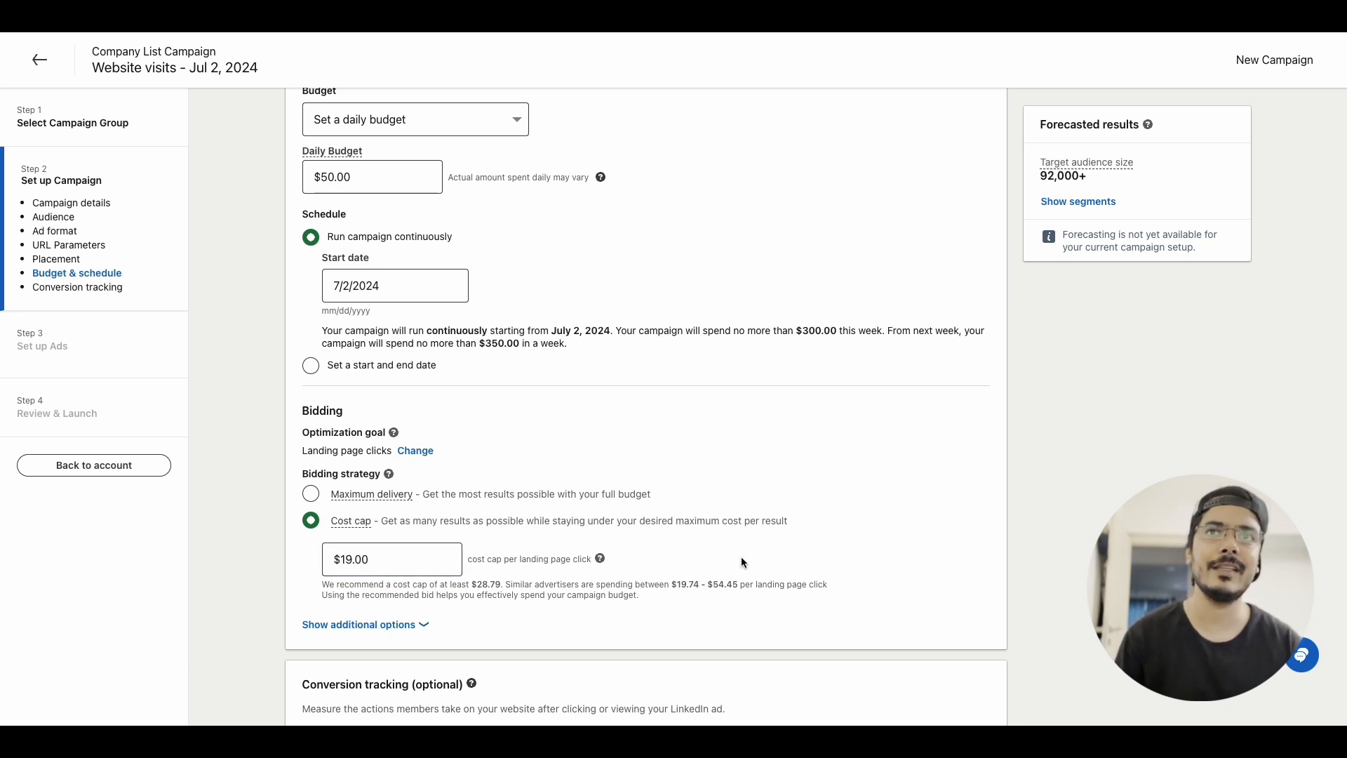
scroll(742, 561, "down", 1)
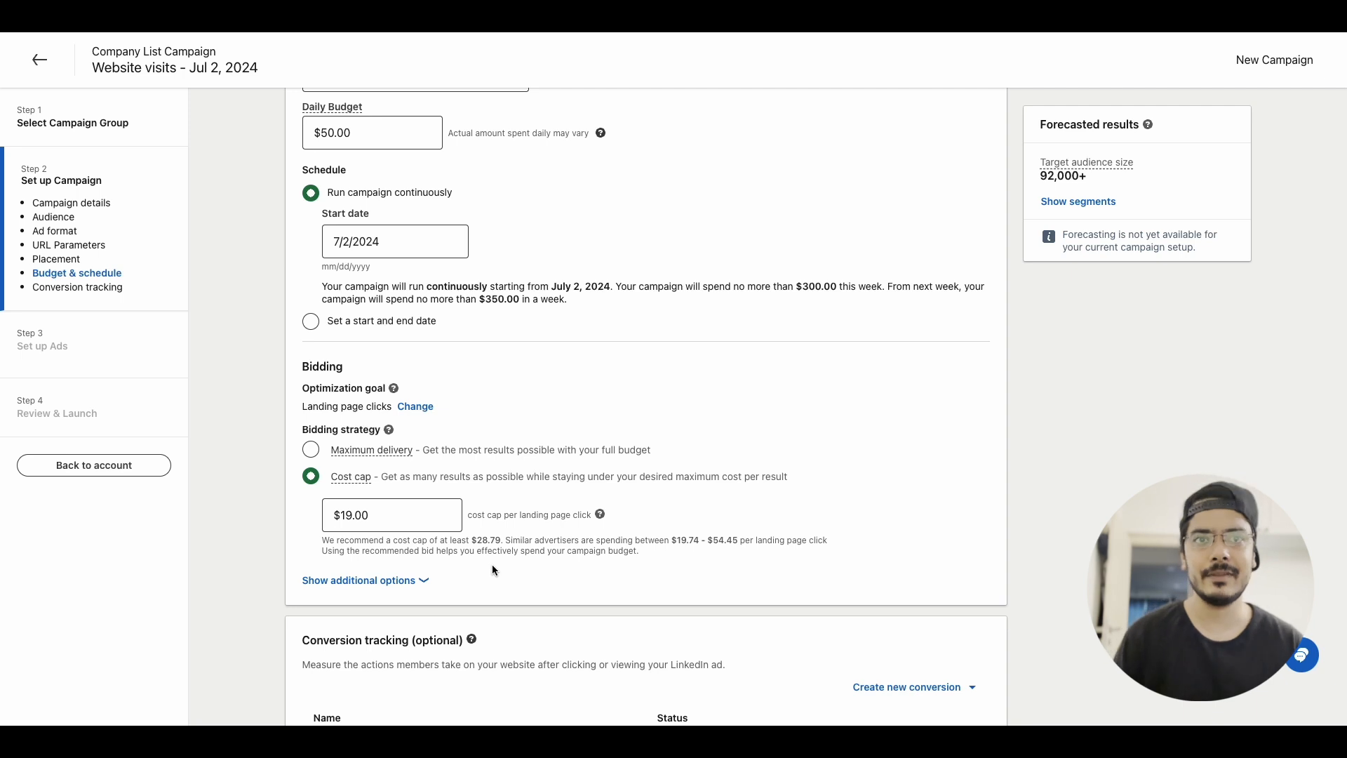
left_click(426, 580)
scroll(417, 512, "down", 3)
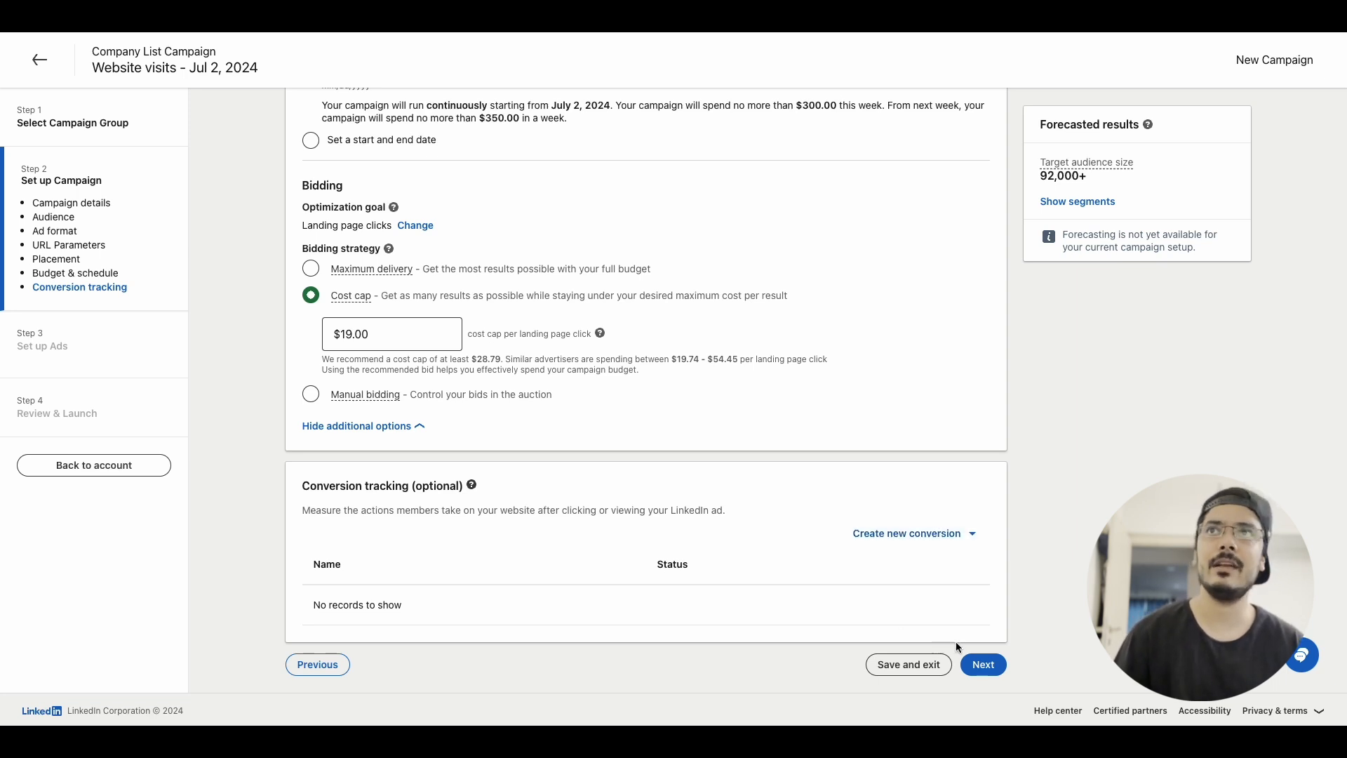
Save the campaign setup and start creating a new image ad for the campaign.
left_click(982, 665)
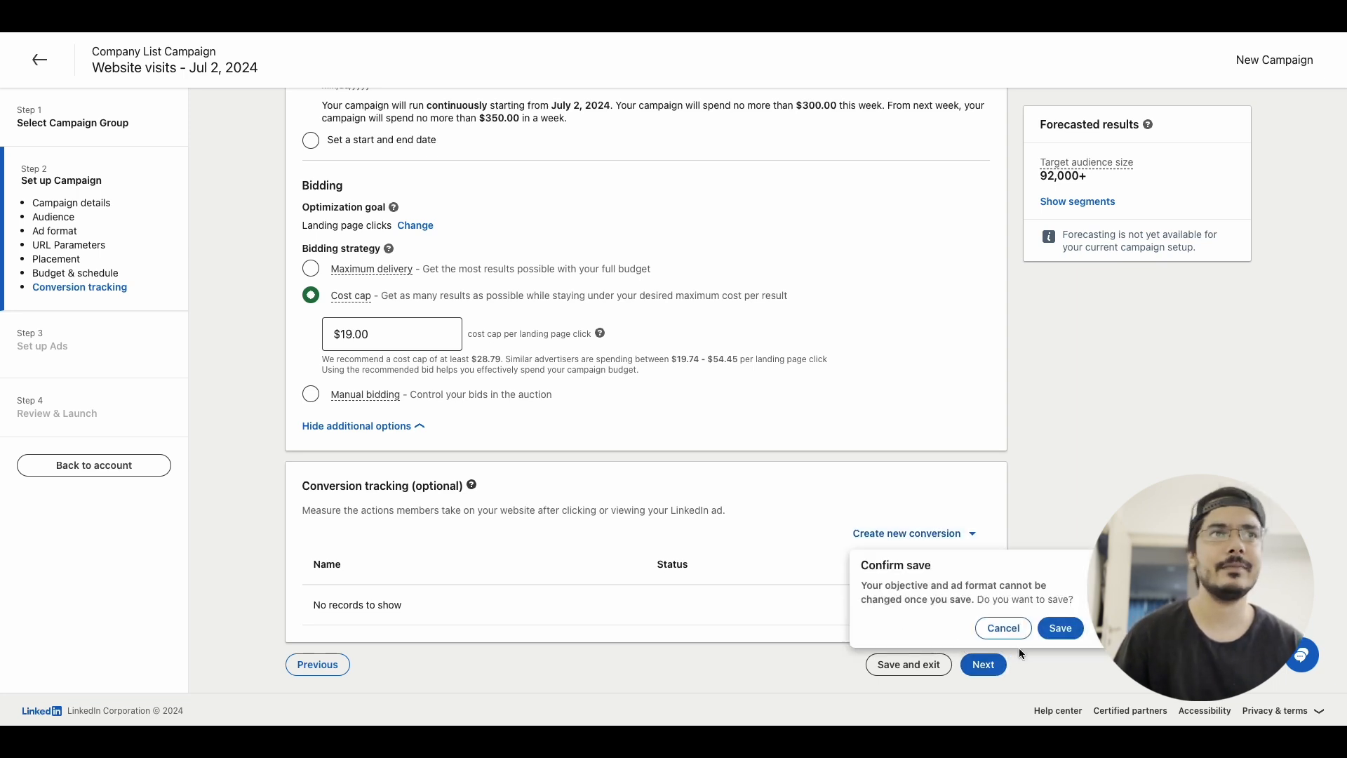
left_click(1058, 626)
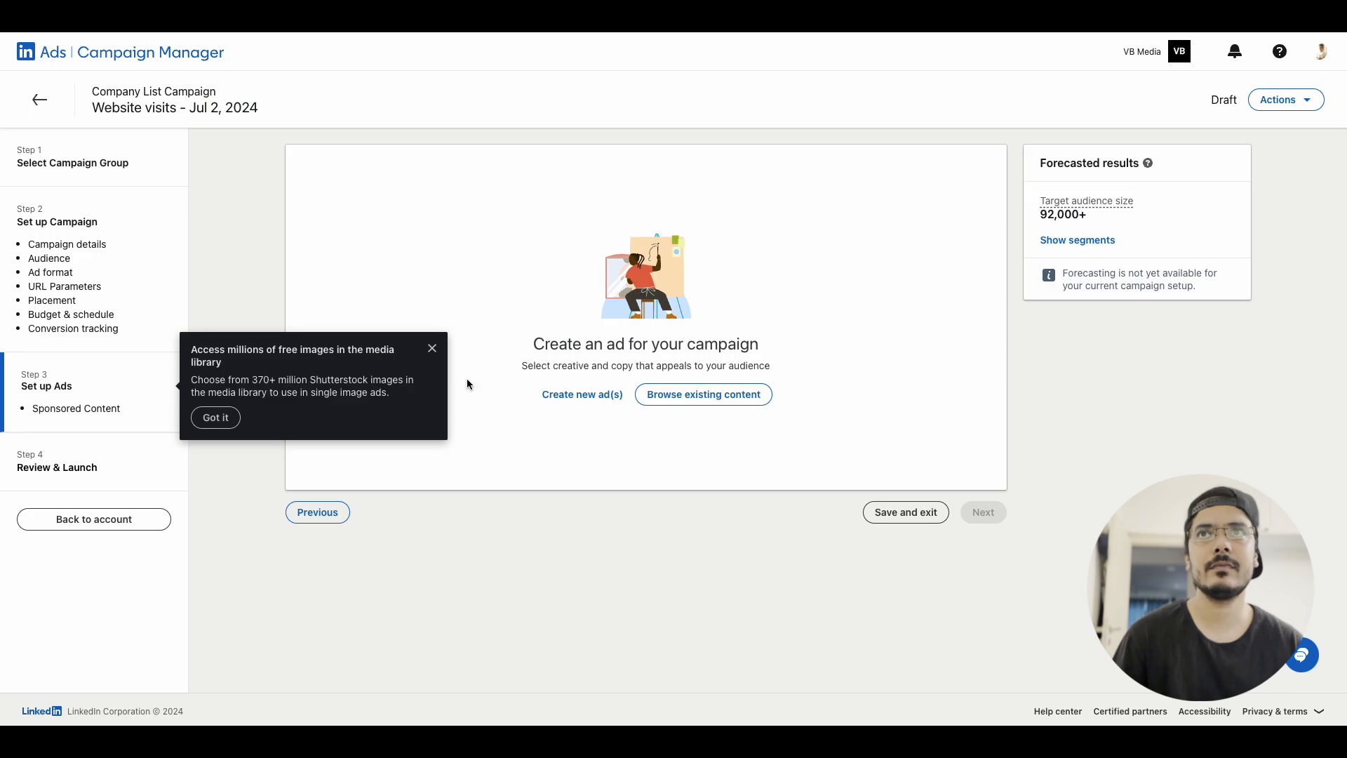
left_click(432, 349)
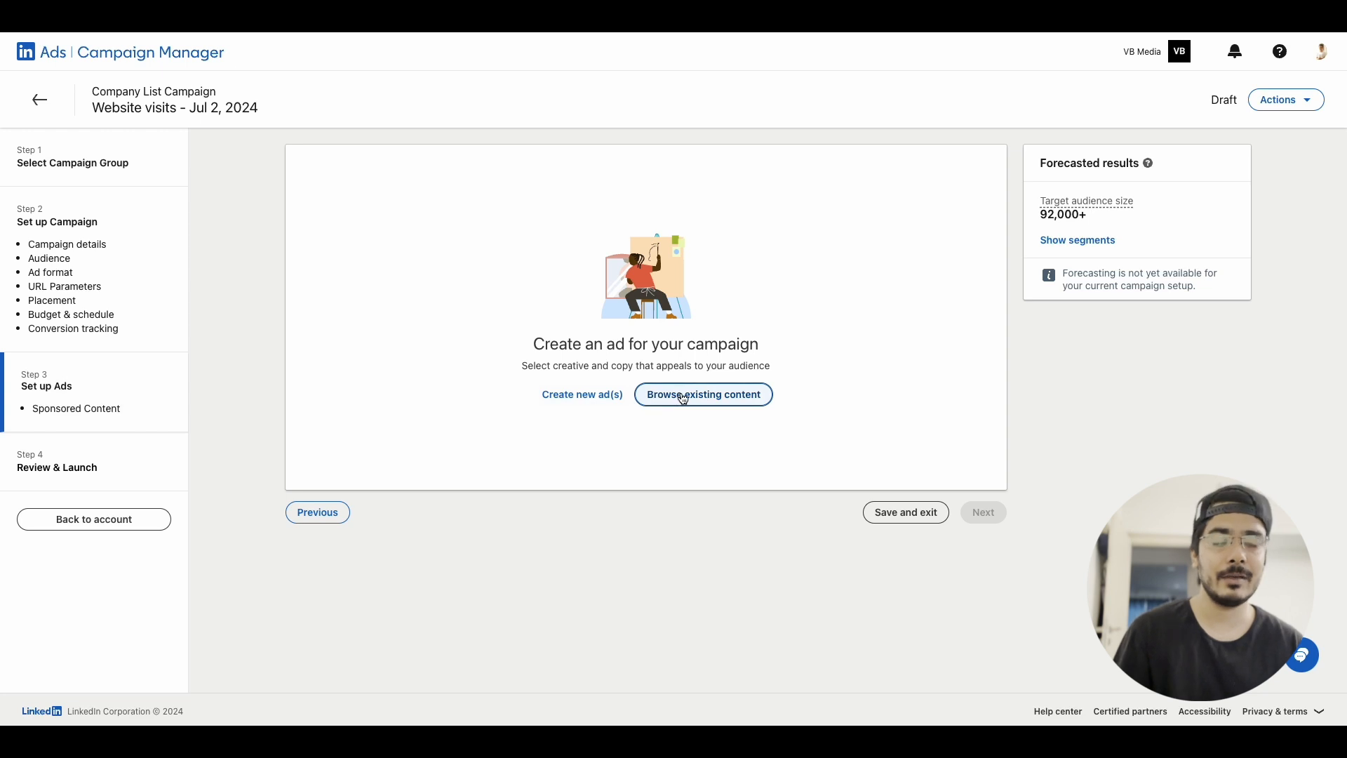
left_click(587, 401)
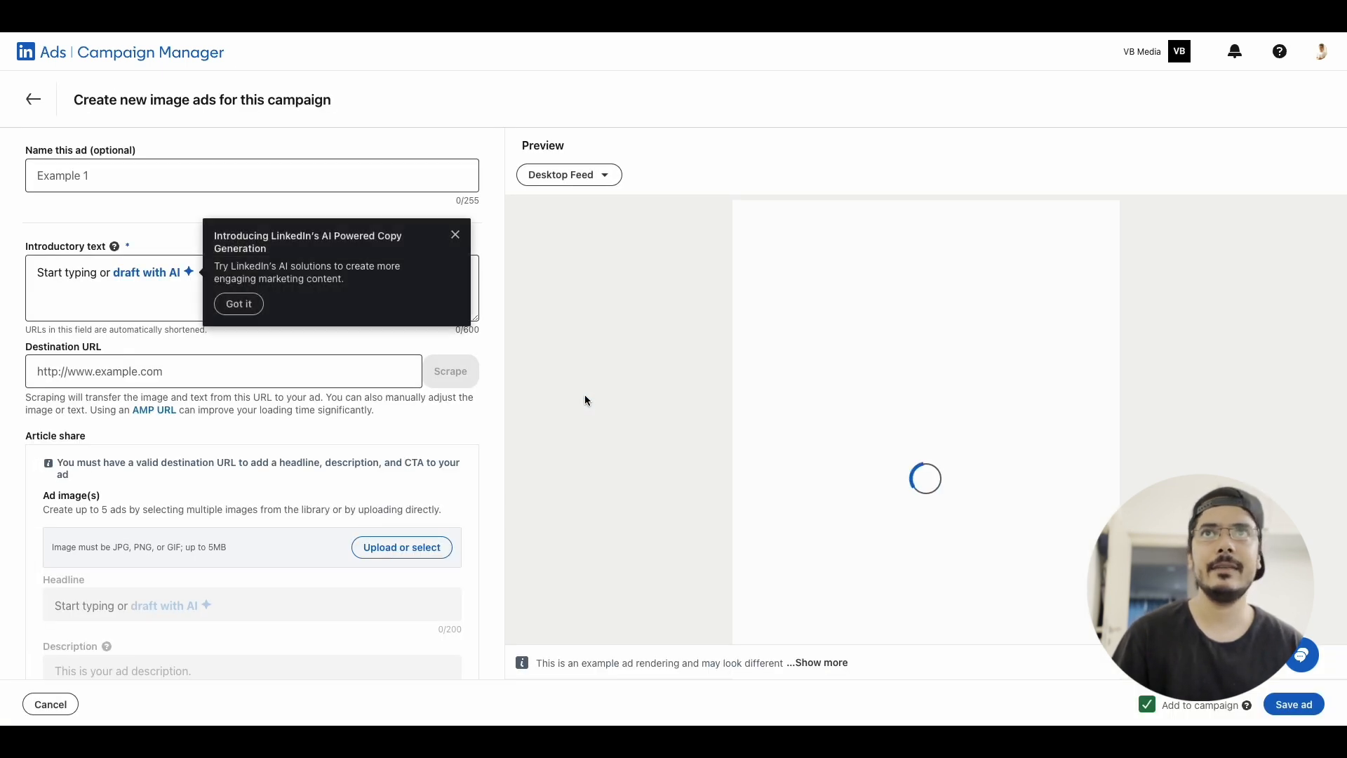
Name the ad Ad 1 and enter the introductory text "Discover growth strategies that will boost your startup!".
left_click(346, 181)
type("Ad 1")
left_click(260, 302)
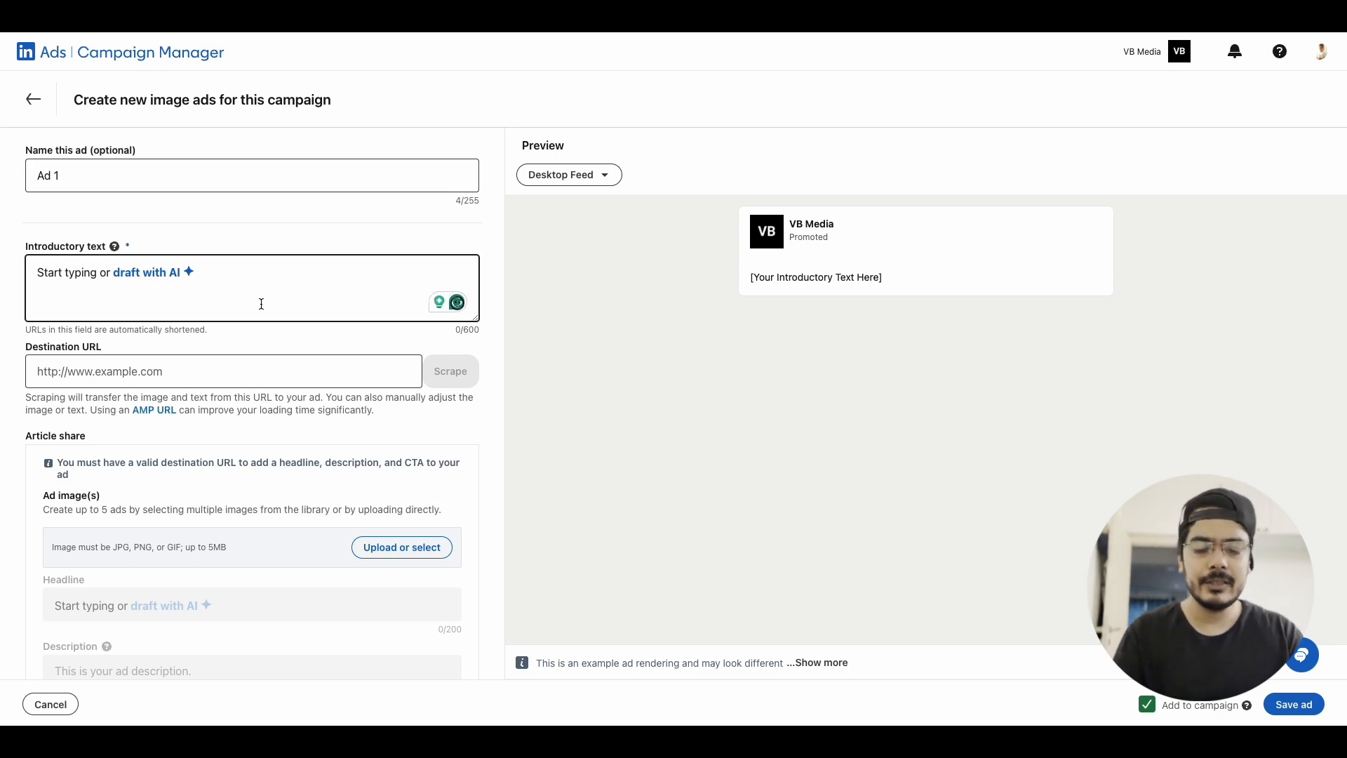
type("Discover growth strategie")
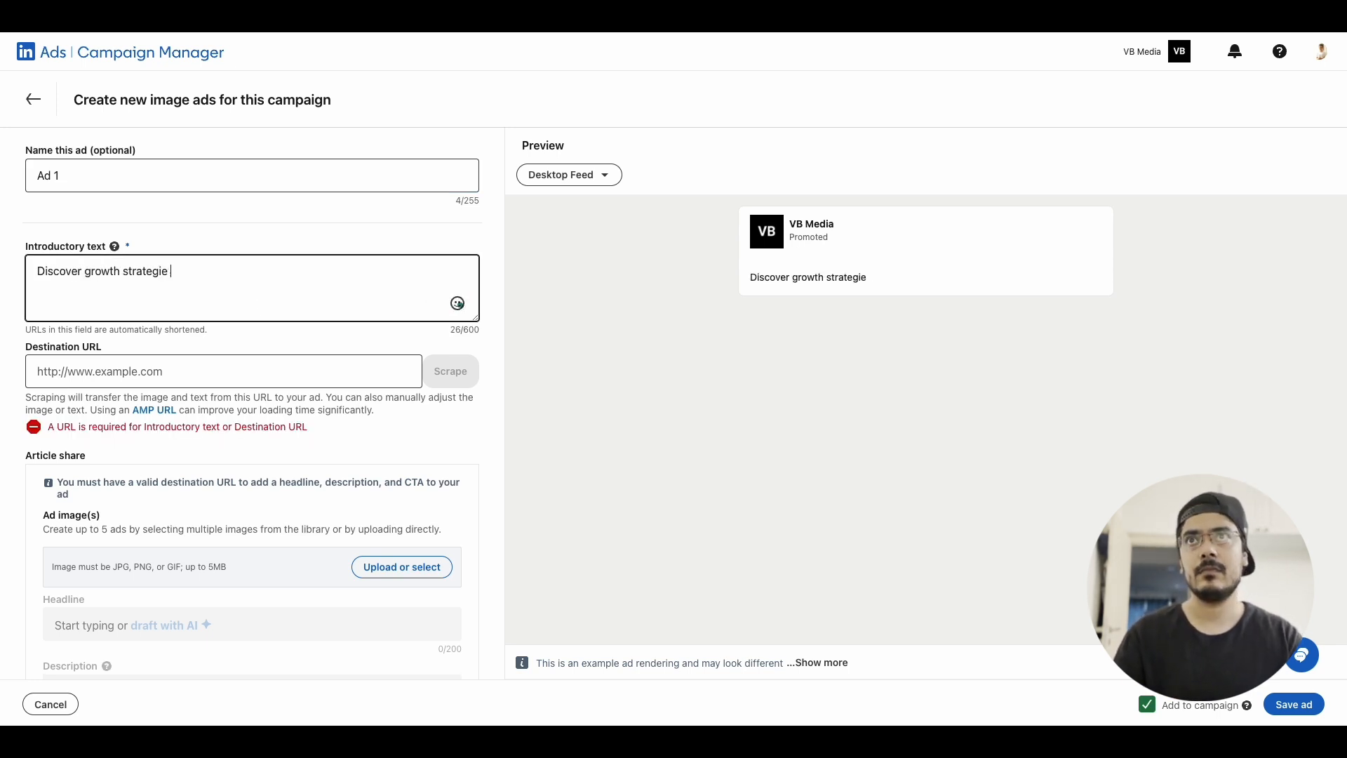
type("s that will boost your startup!")
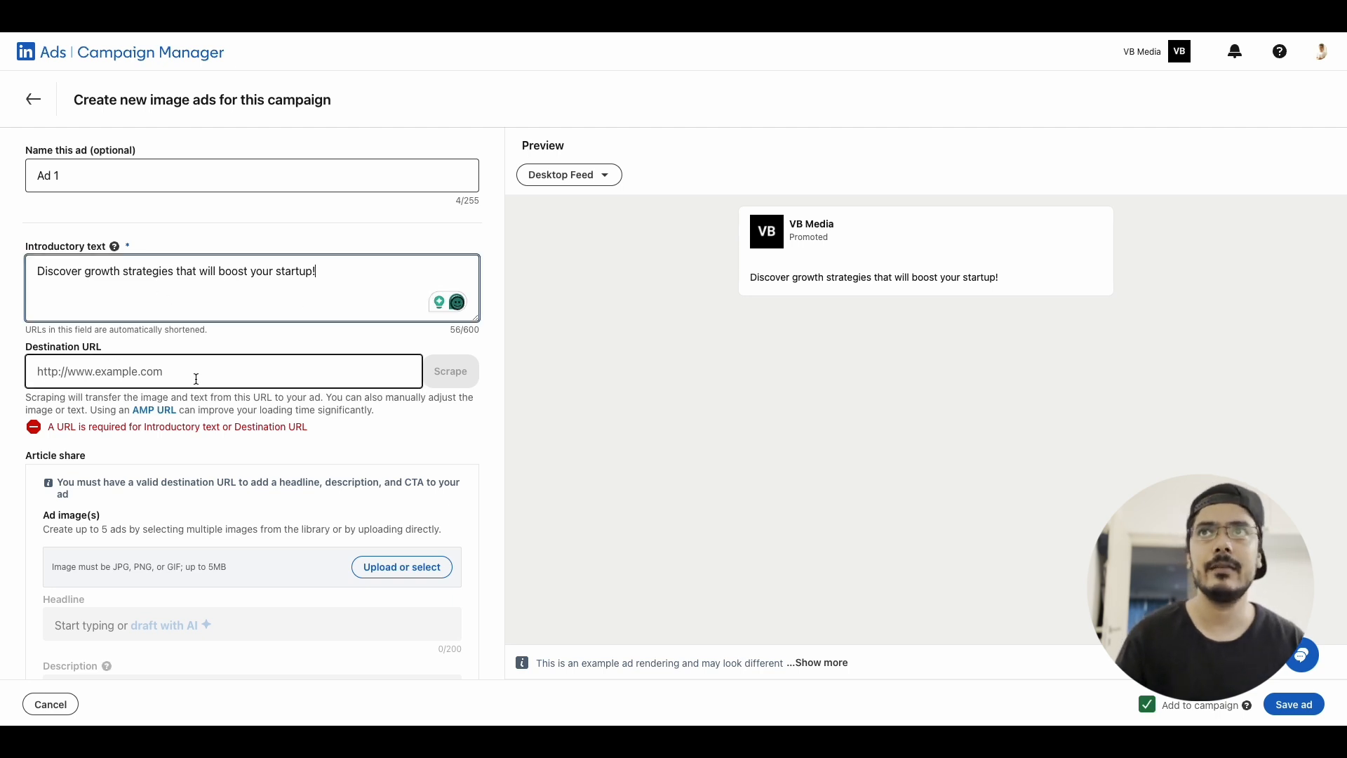
Add the suggested Shutterstock - 6/27/2024 growth image from the image library to the ad.
scroll(207, 293, "down", 2)
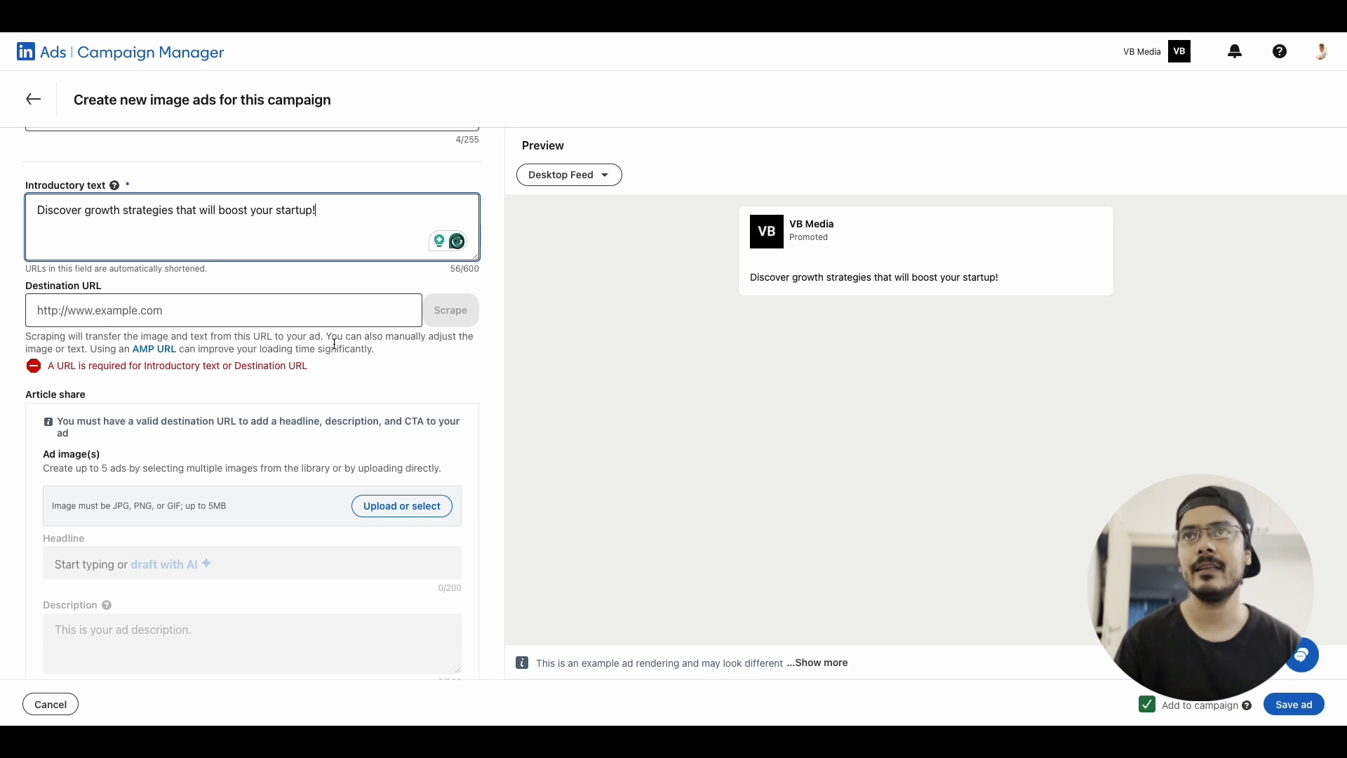
scroll(334, 344, "down", 1)
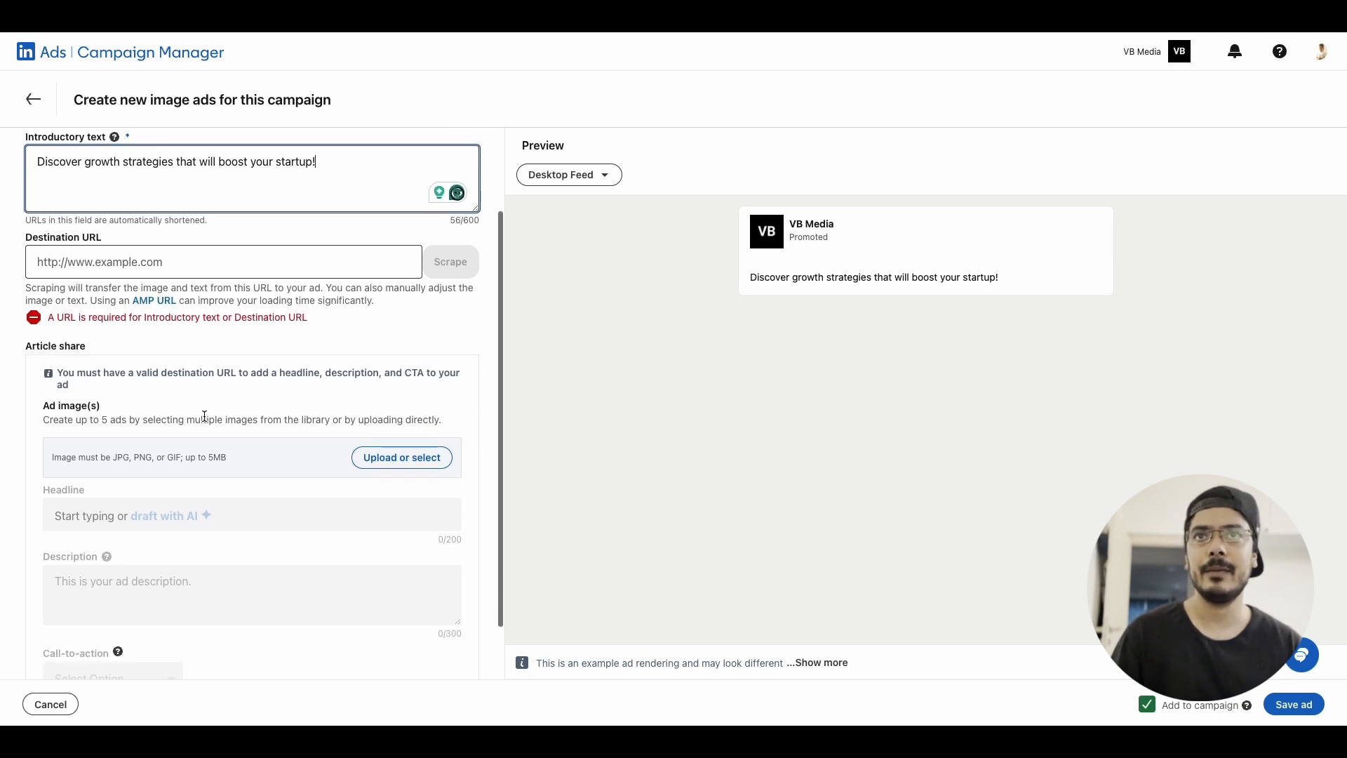
left_click(402, 460)
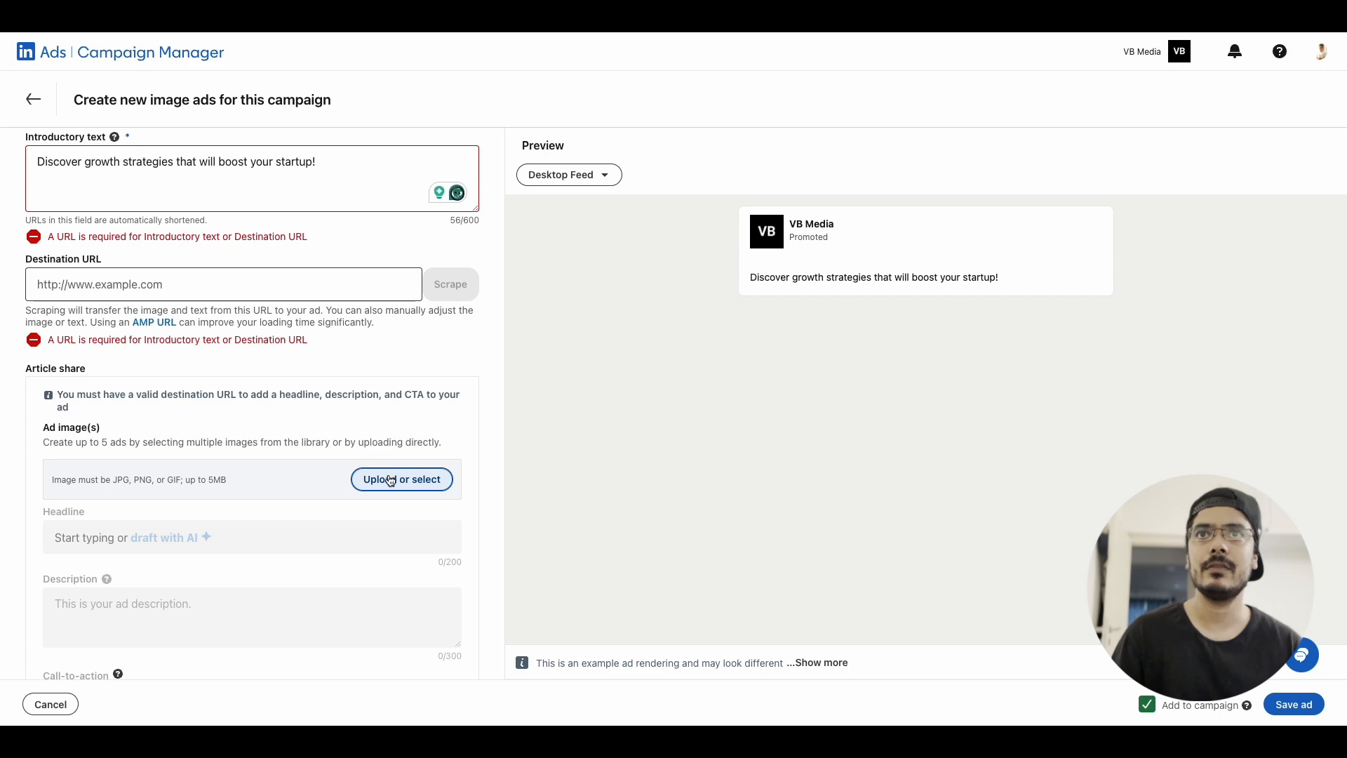
left_click(394, 477)
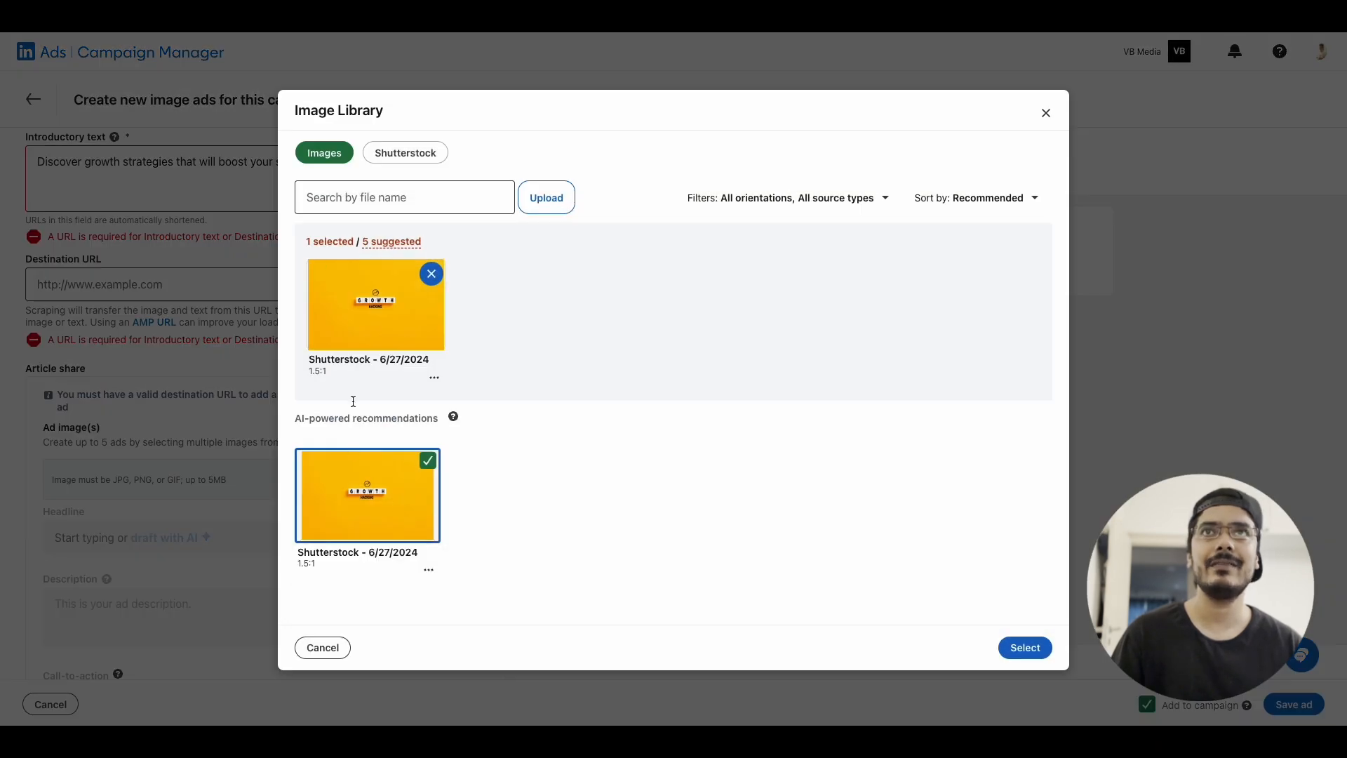
left_click(1025, 647)
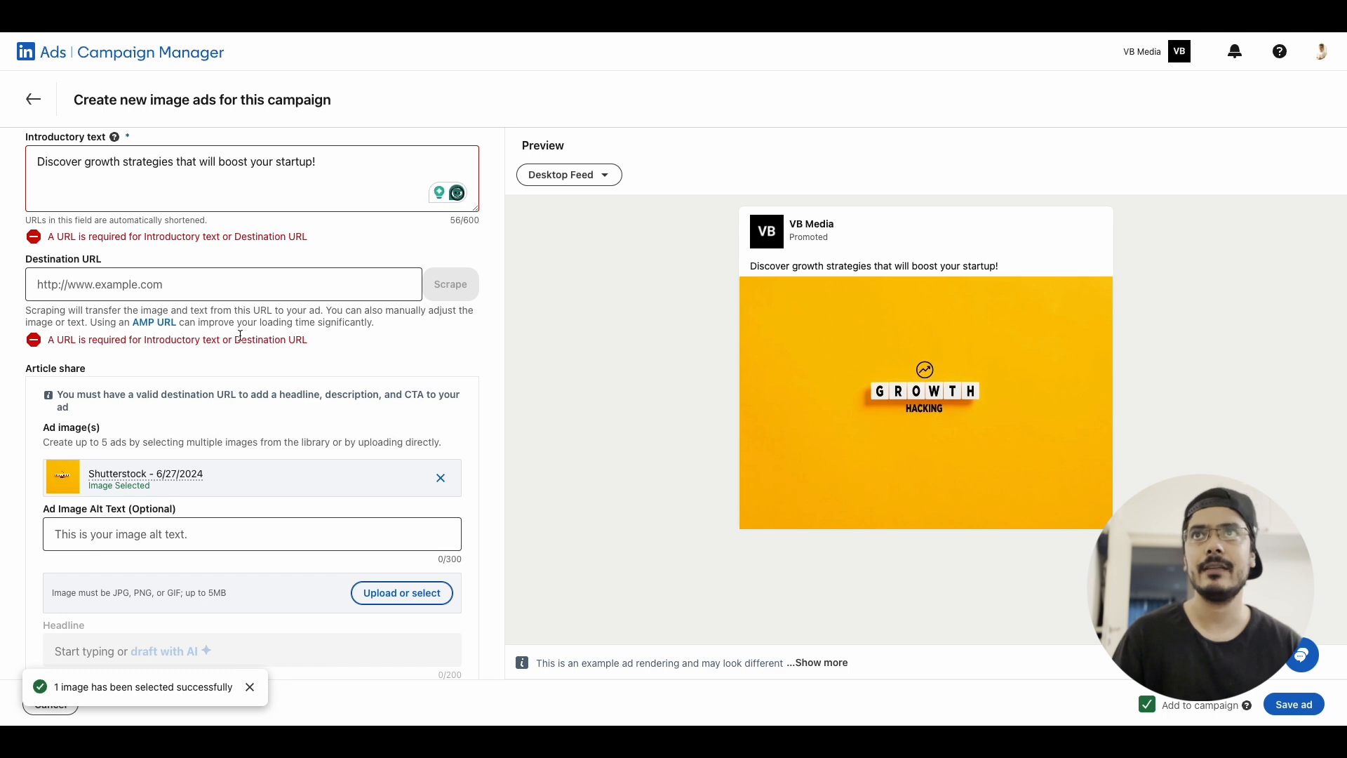
Enter the LinkedIn profile URL as the ad's destination URL.
scroll(148, 327, "up", 1)
left_click(148, 327)
type("https://ww.linkedin.com/in/virenbaid")
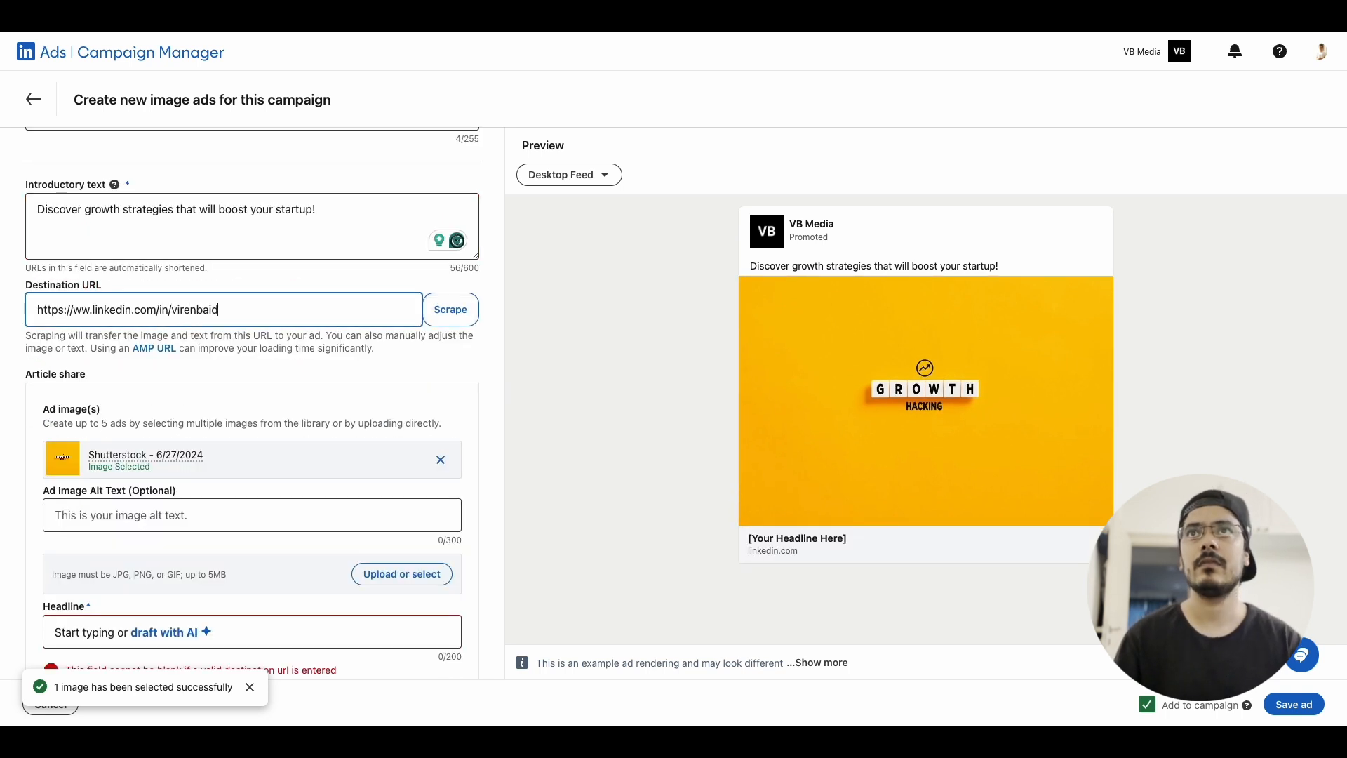
left_click(174, 332)
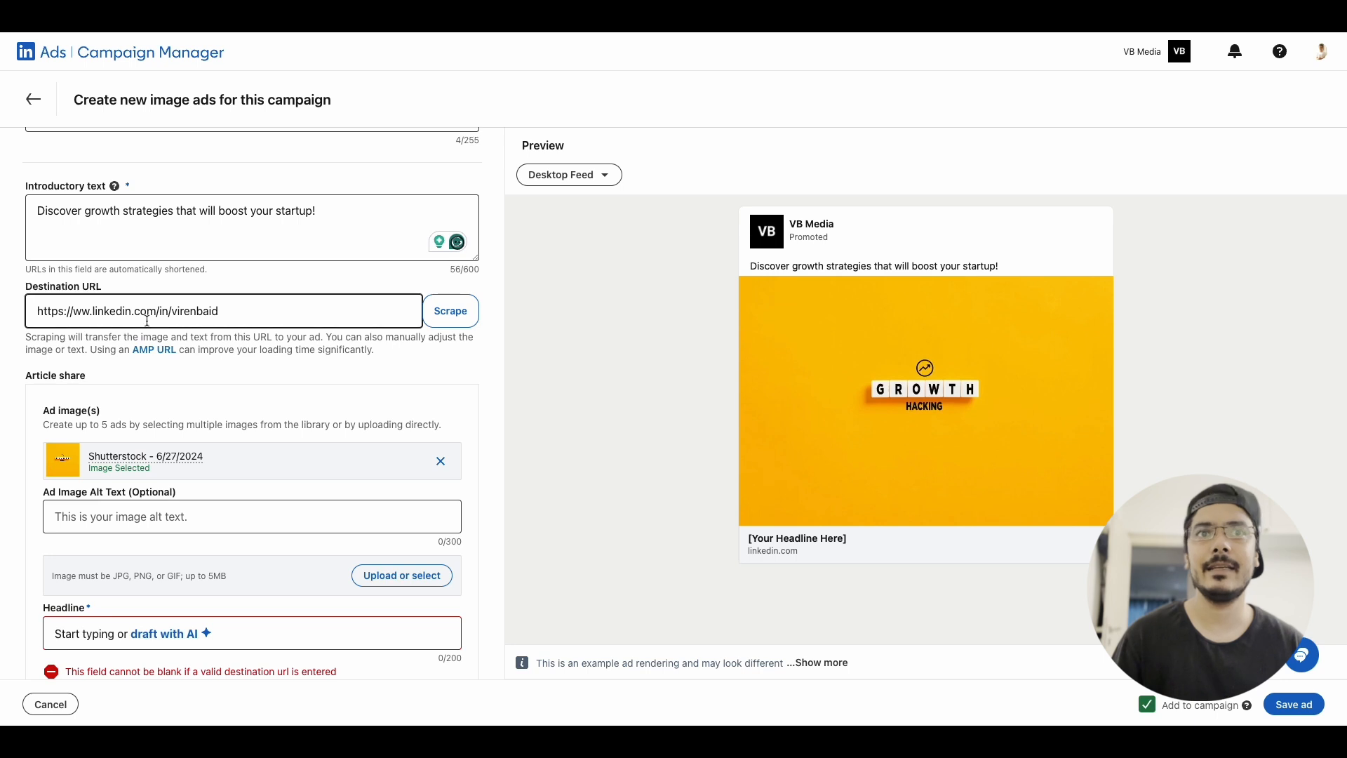
Set the ad's headline to "Connect with me and I'll help your startup grow!".
scroll(92, 538, "down", 3)
left_click(92, 461)
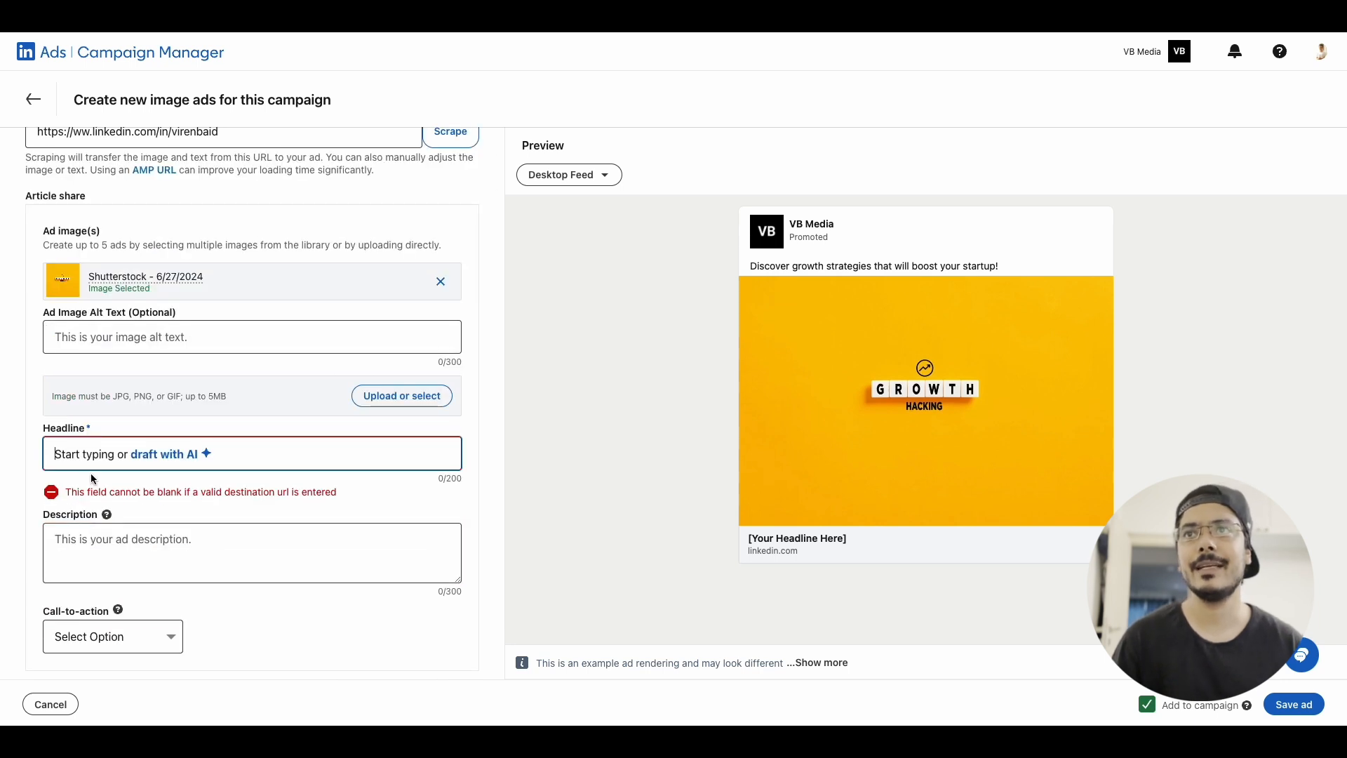
type("Connect with me and I'll help your startup grow!")
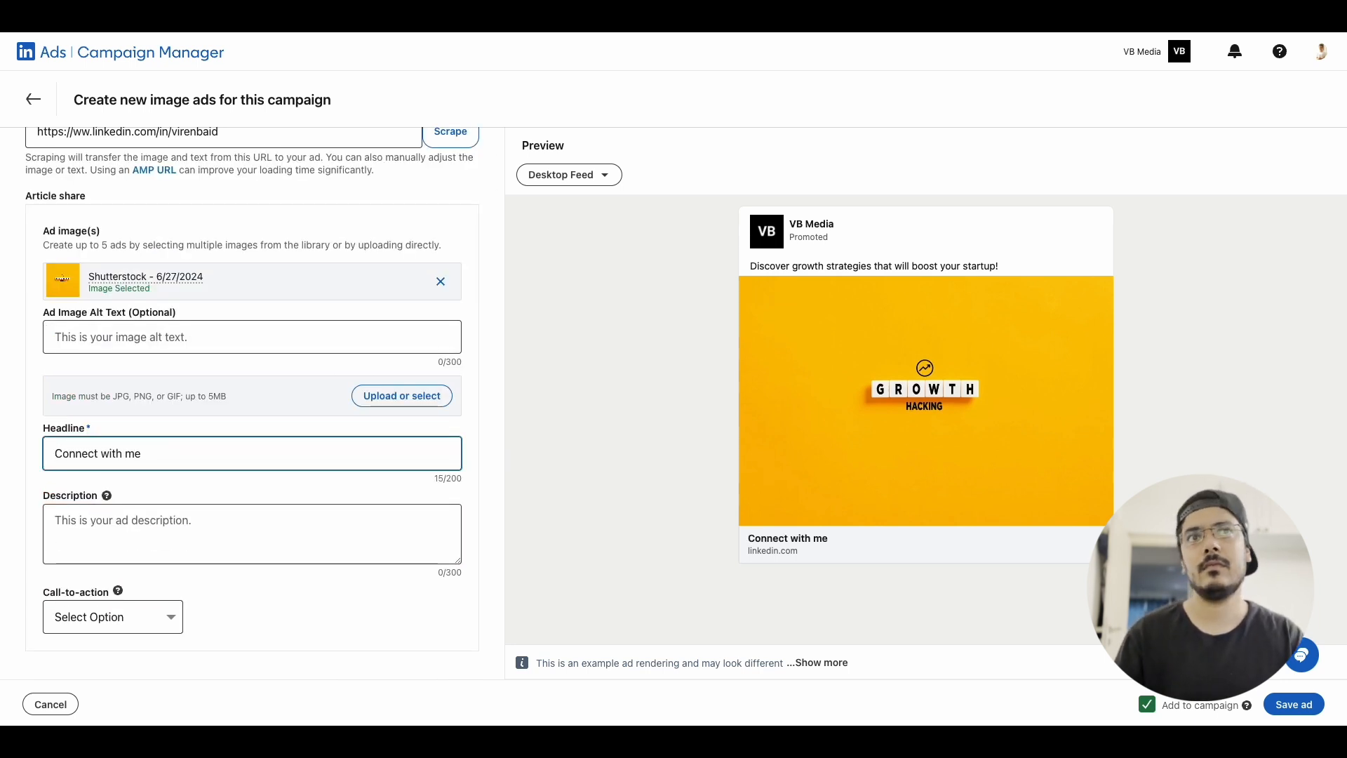
Enter the description "Get a 30-minute free consultation." and choose Learn more as the ad's call-to-action.
key("Tab")
type("Get a 30 minute free consultation.")
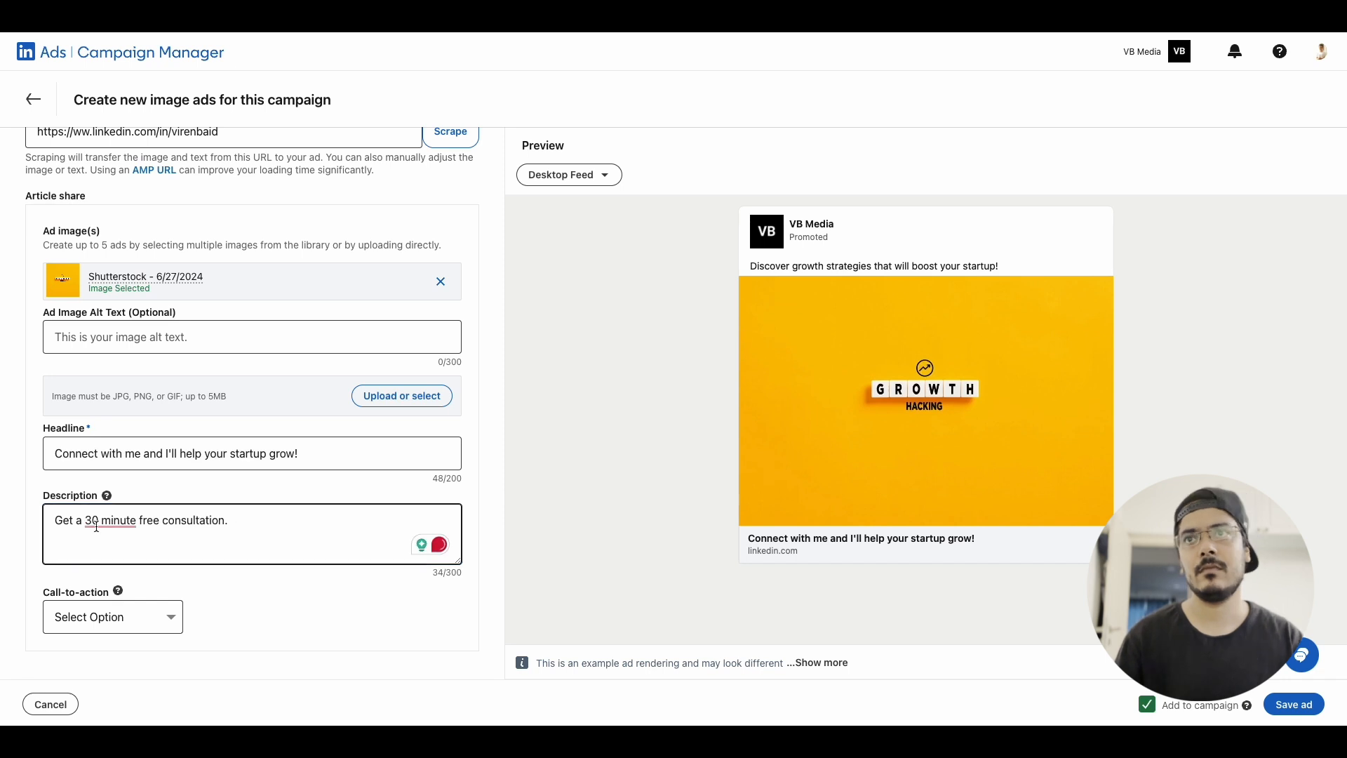
left_click(110, 617)
left_click(81, 601)
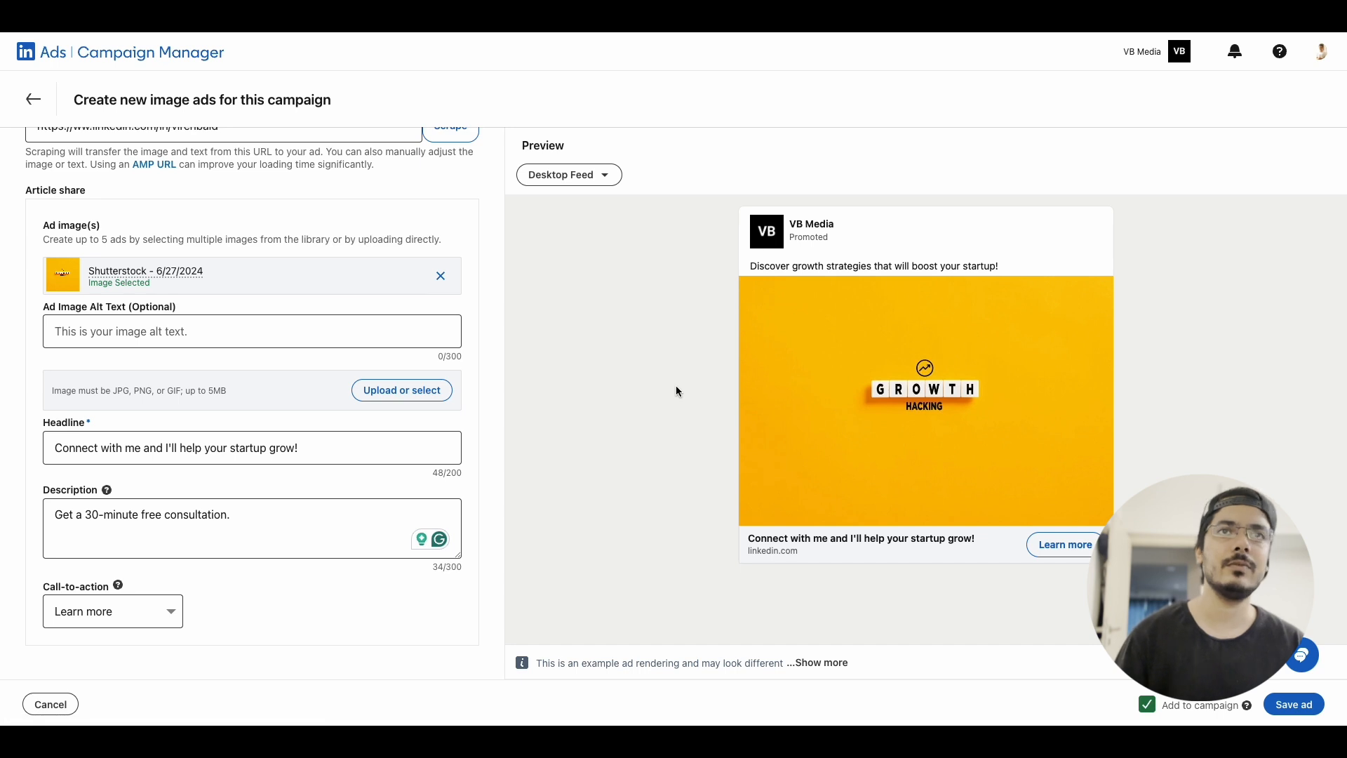
Preview the ad in the Mobile Feed and save it to the campaign.
left_click(593, 181)
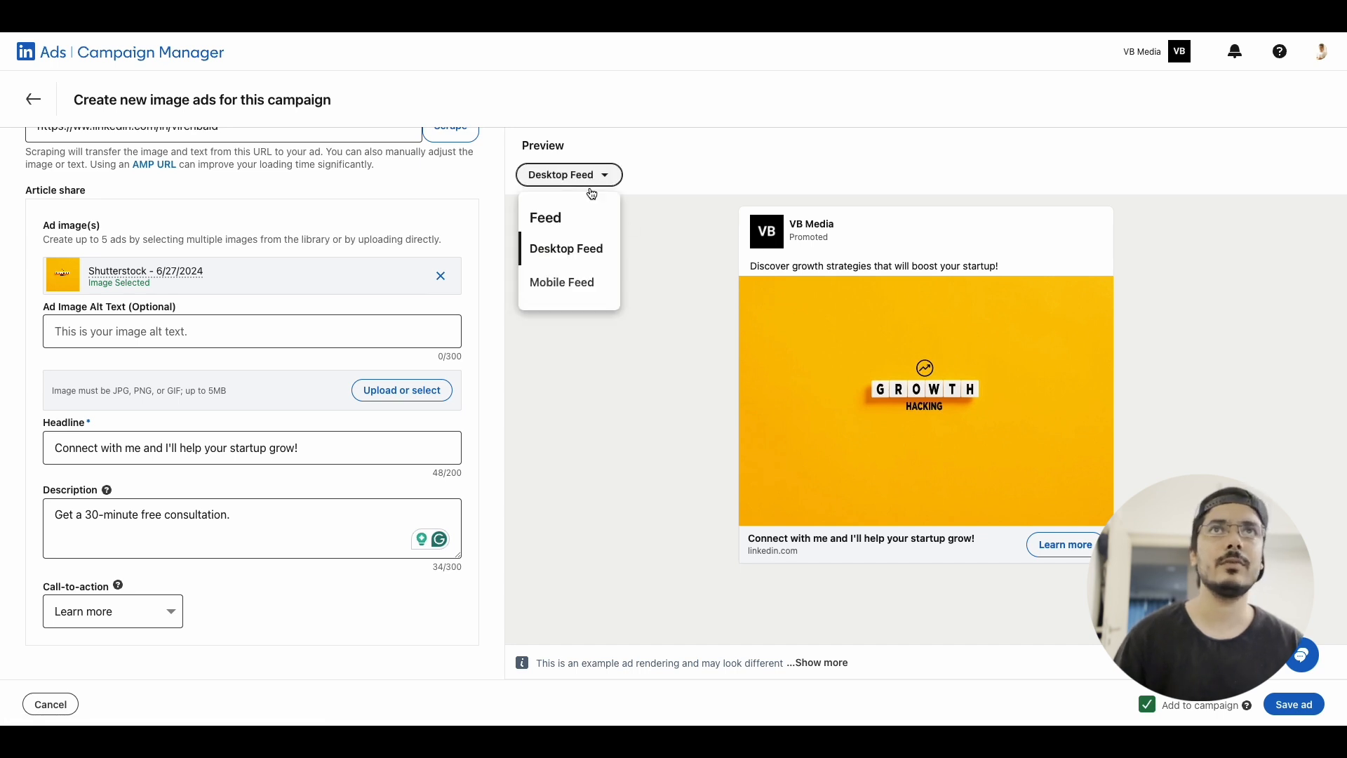
left_click(559, 280)
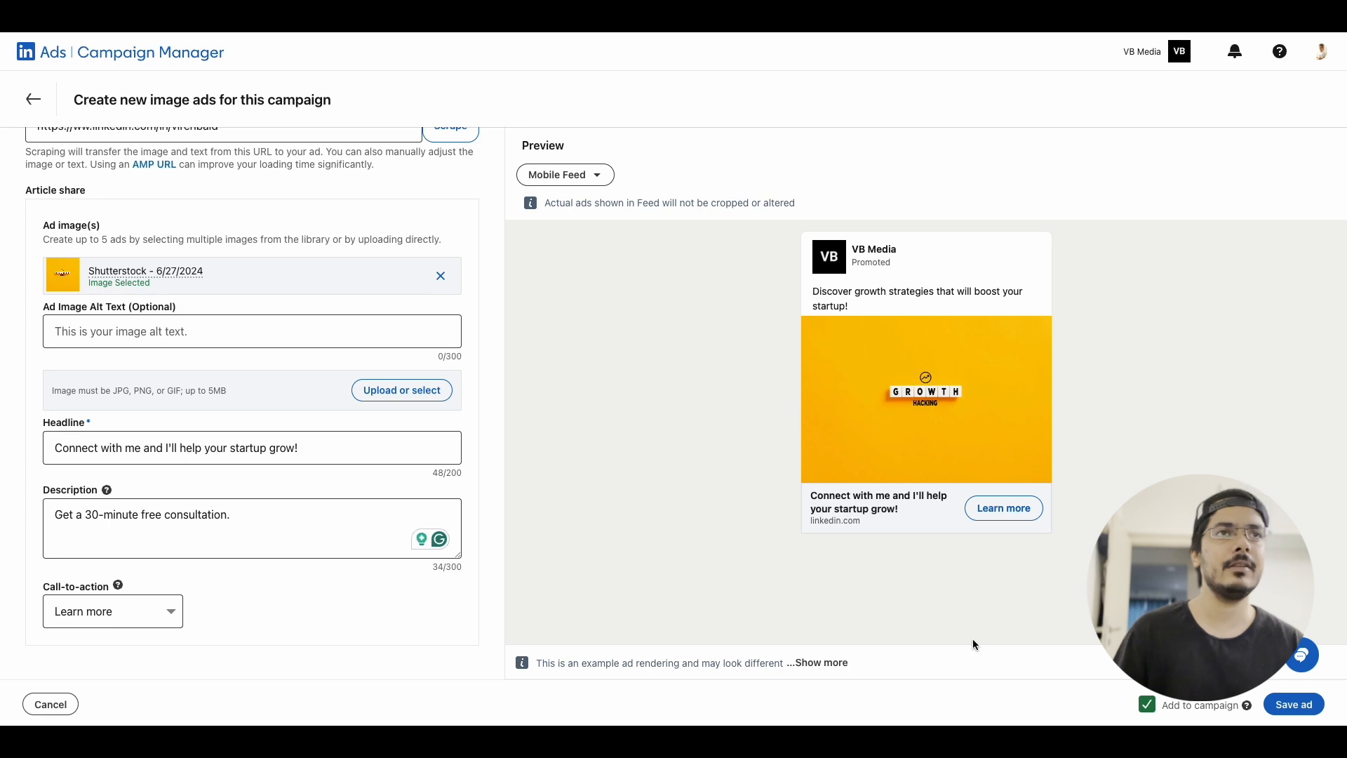
left_click(1309, 704)
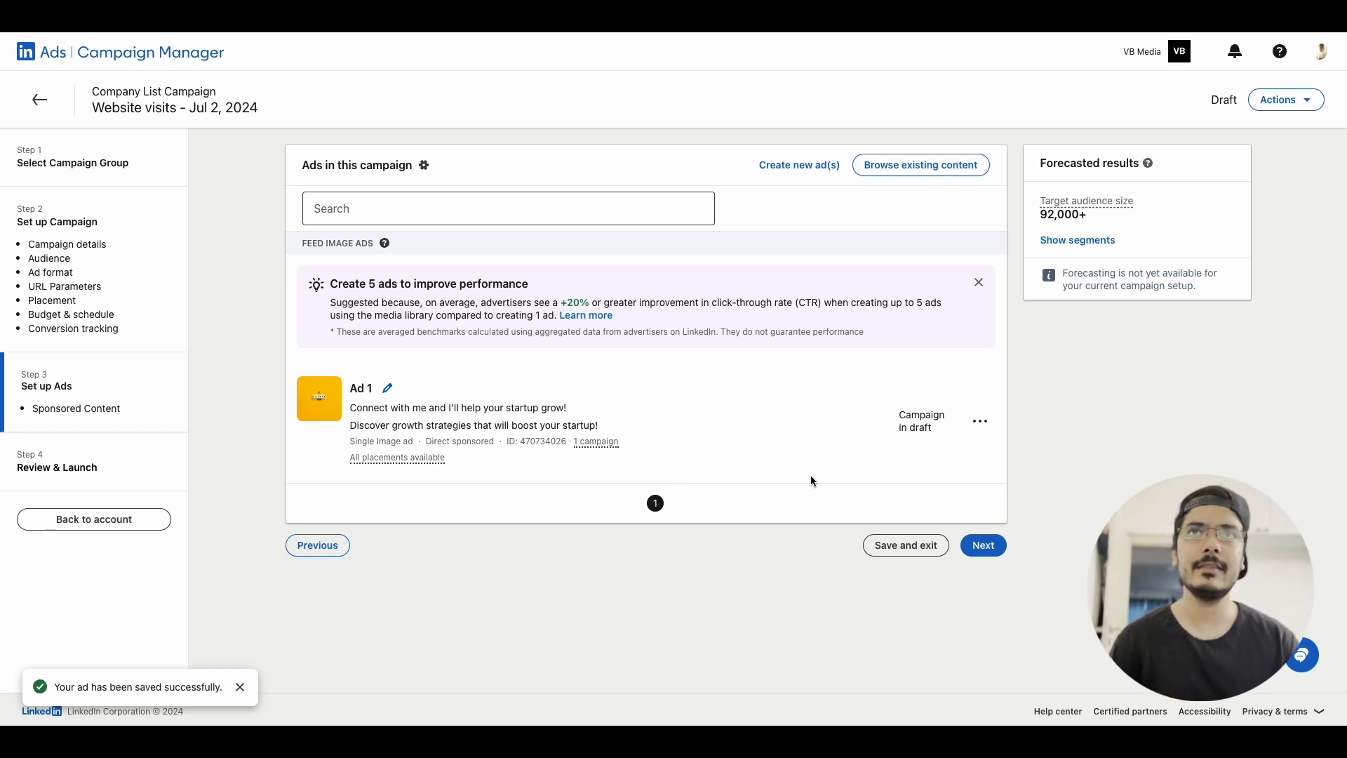
Choose Show in feed for the saved Ad 1 and proceed to the campaign review.
left_click(980, 421)
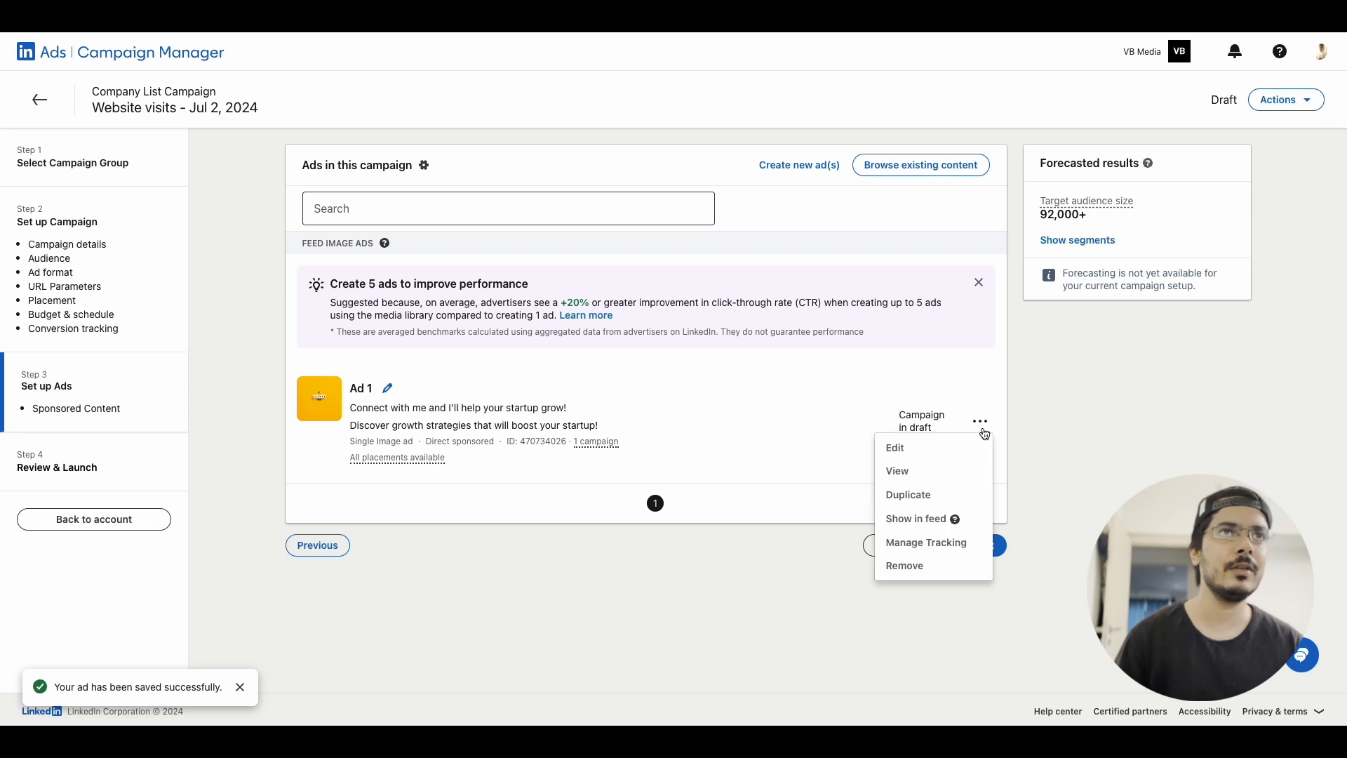
left_click(916, 519)
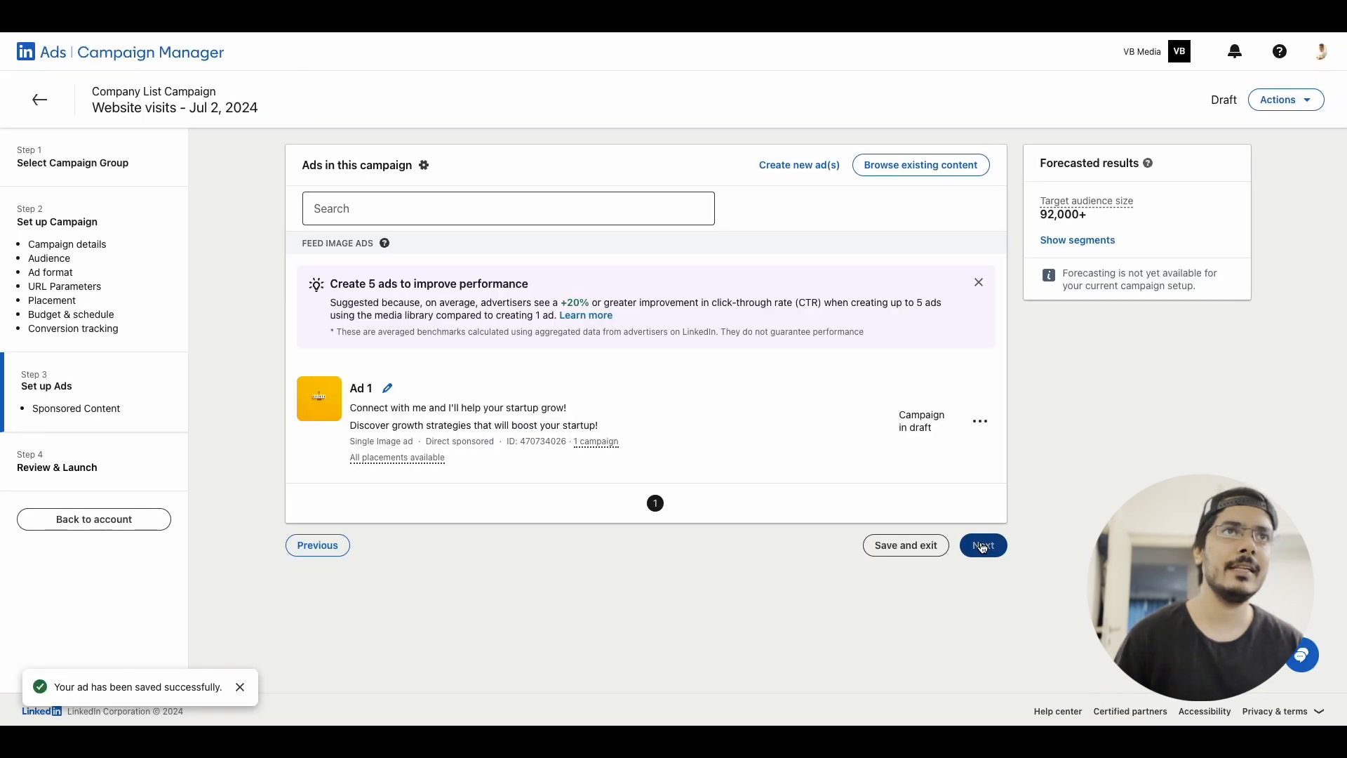
left_click(982, 547)
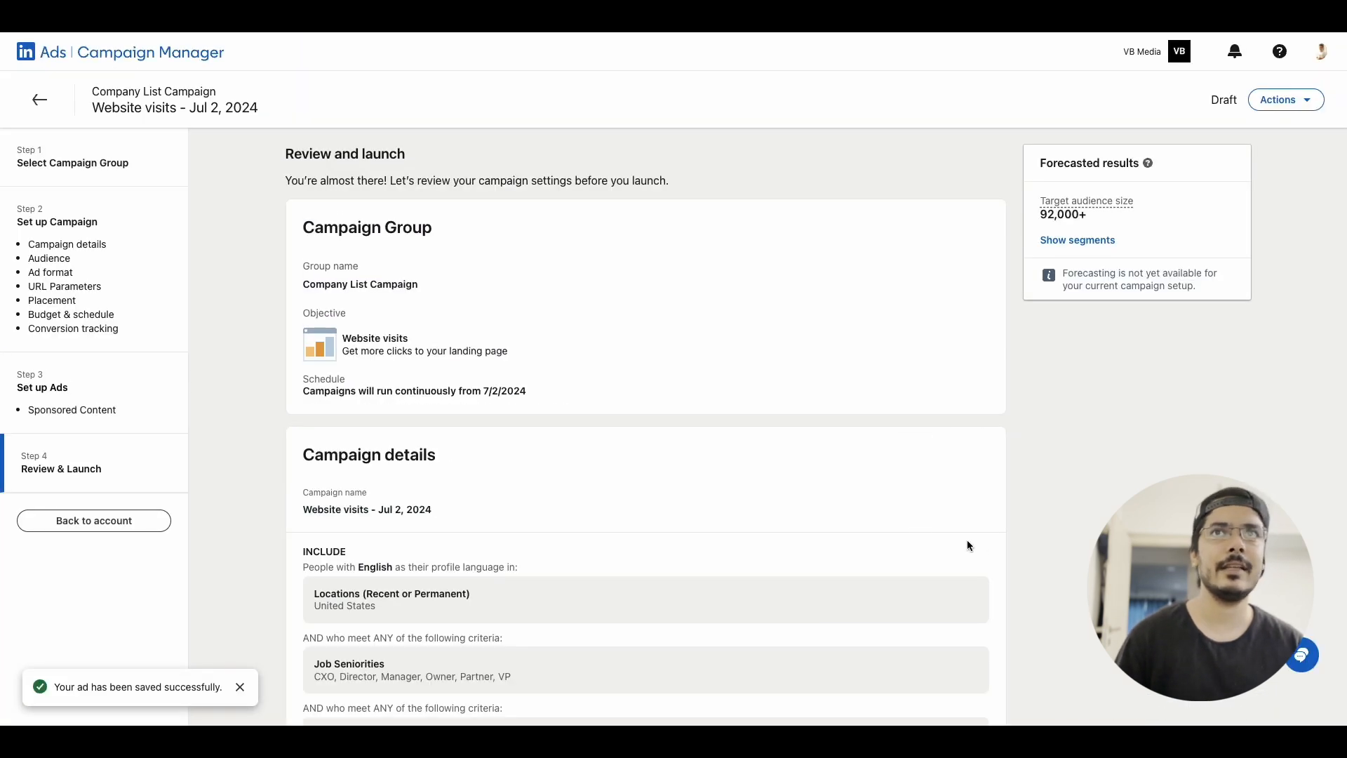
Review the campaign group, targeting, placement, budget, ad and payment settings, and launch the campaign.
scroll(612, 465, "down", 1)
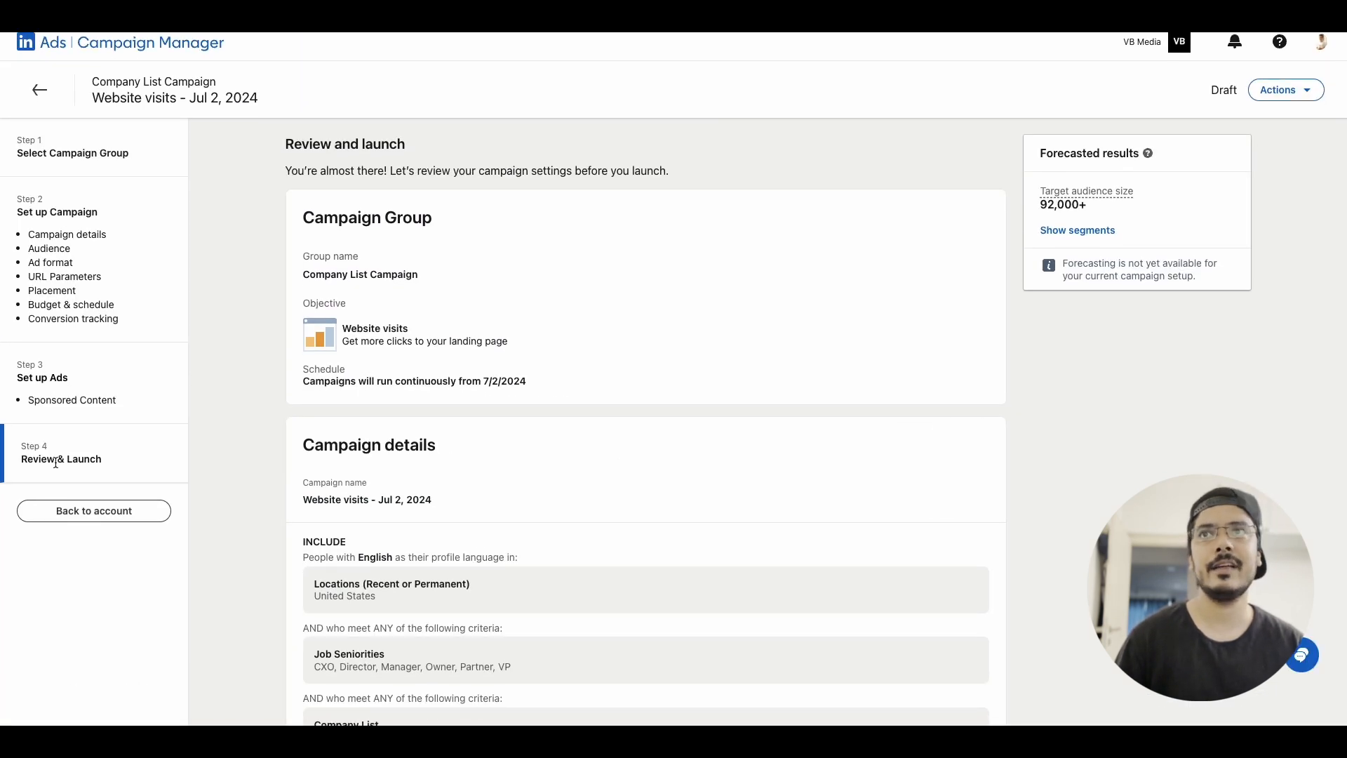
scroll(439, 425, "down", 10)
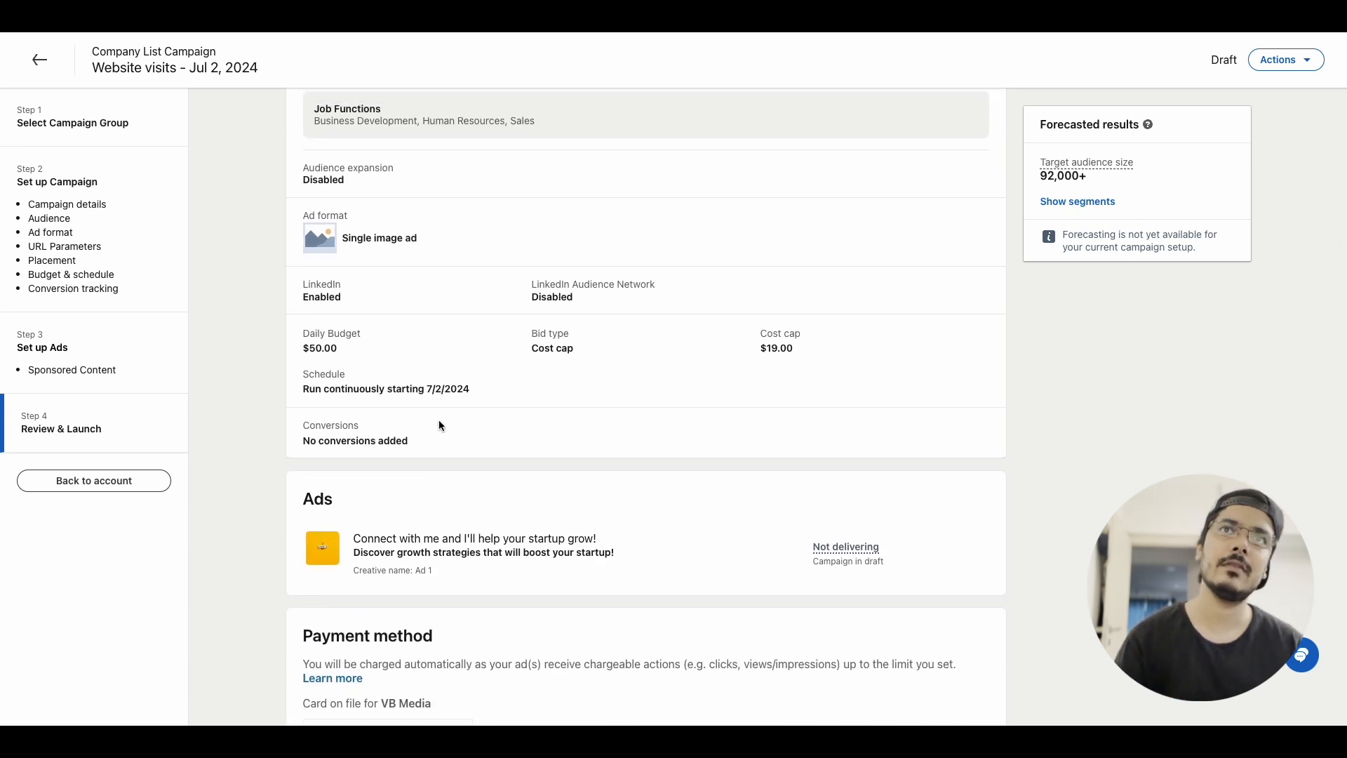
scroll(621, 441, "down", 5)
left_click(954, 652)
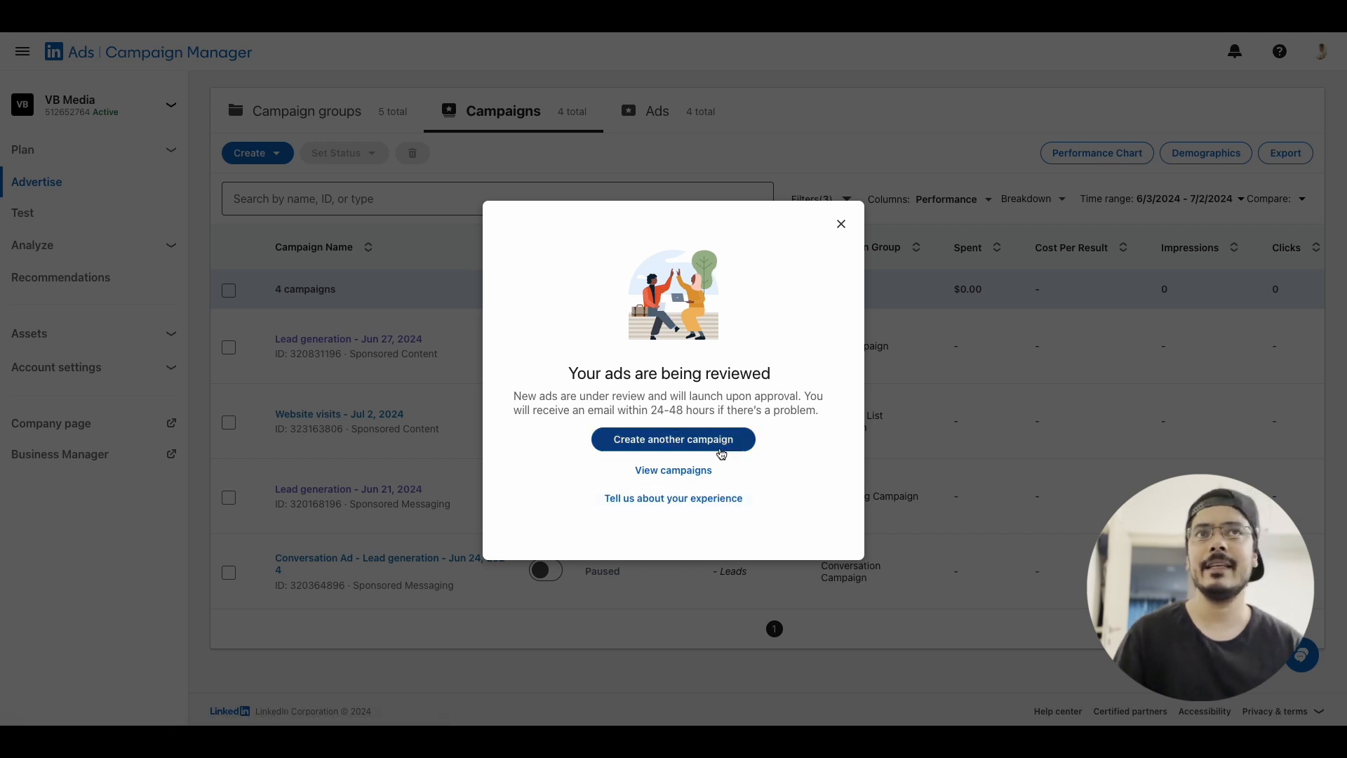
View the ads of the Website visits - Jul 2, 2024 campaign and examine the ad's status and performance columns.
left_click(693, 472)
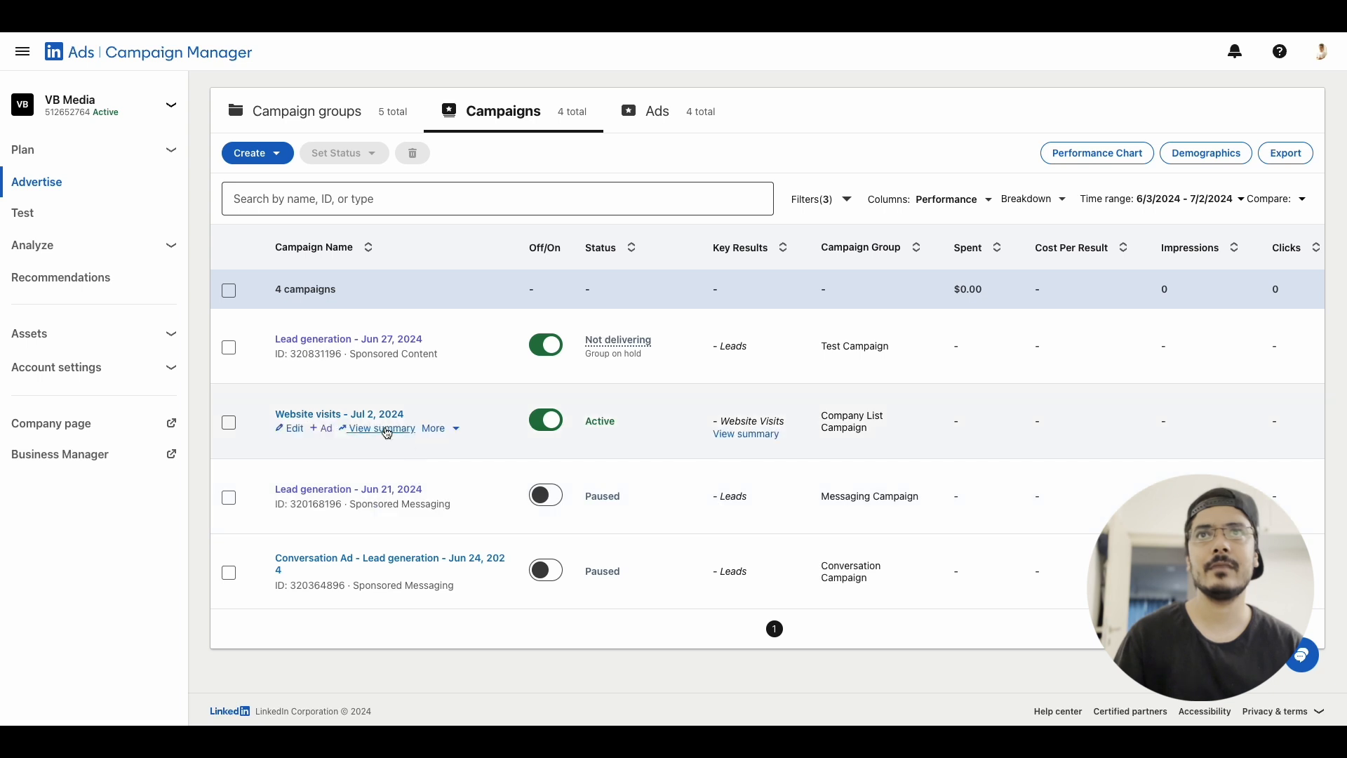
left_click(369, 413)
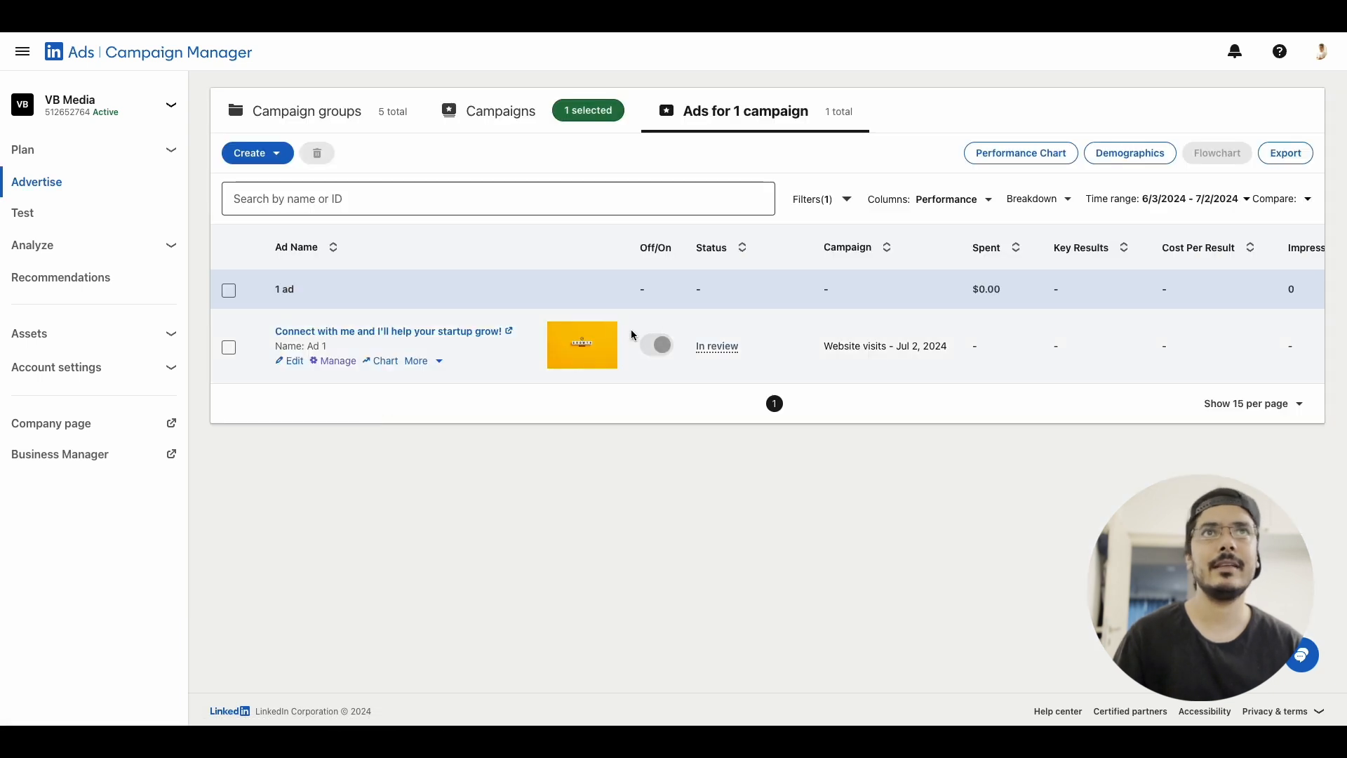
scroll(777, 325, "right", 1)
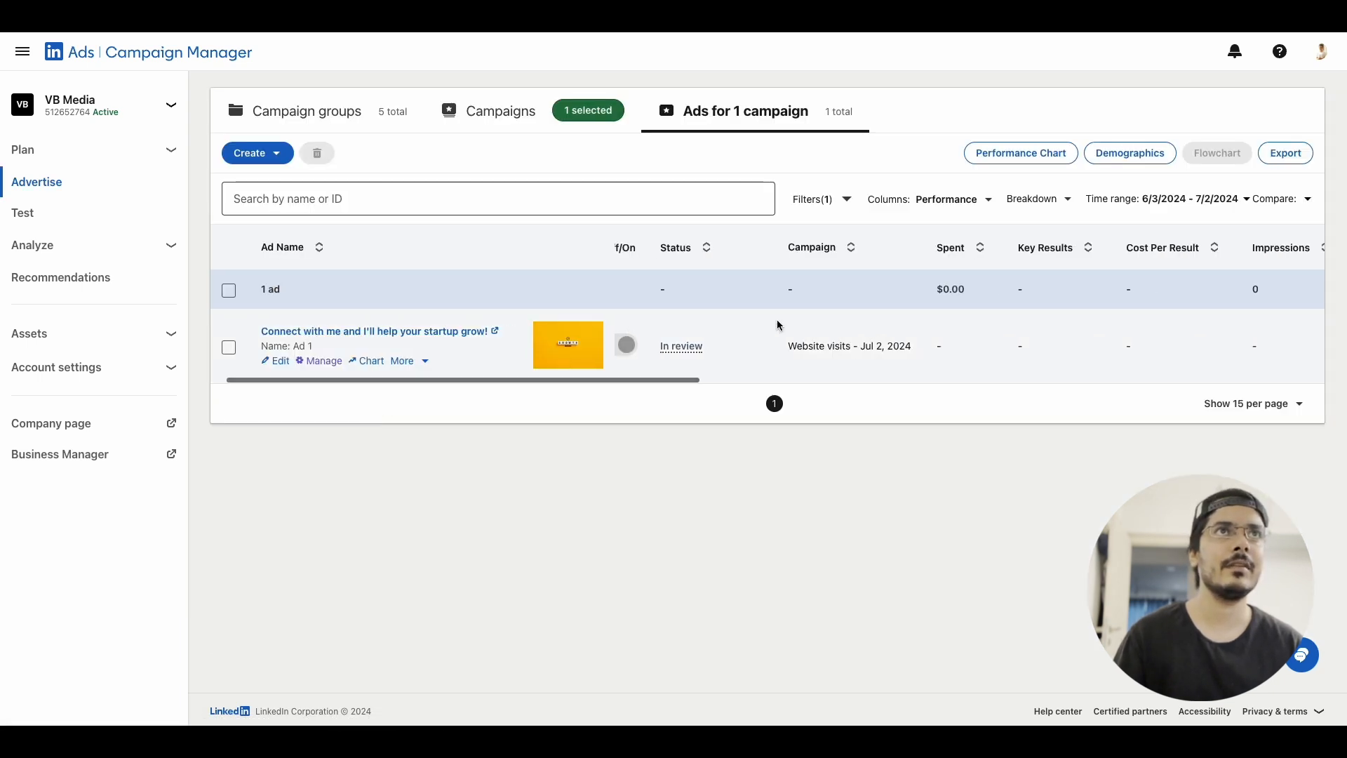
scroll(776, 325, "right", 4)
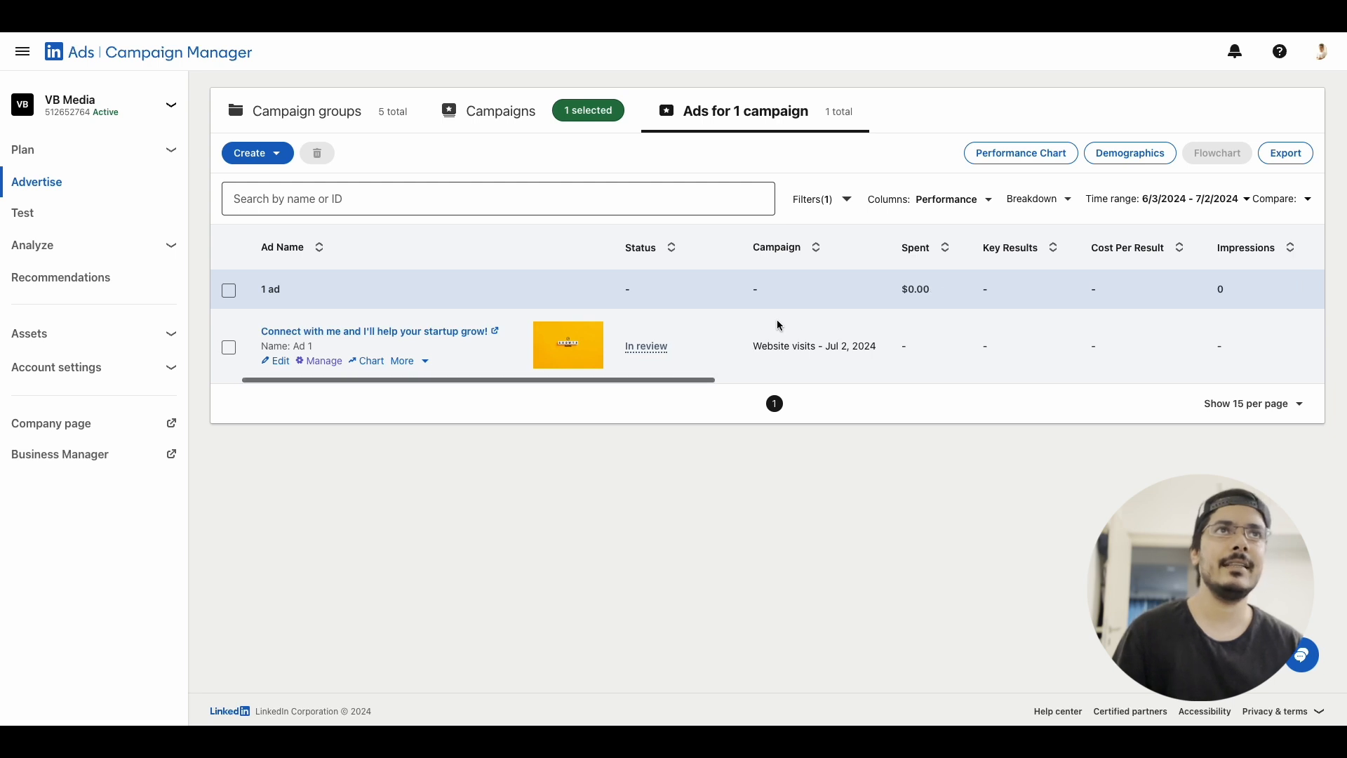
scroll(777, 325, "right", 1)
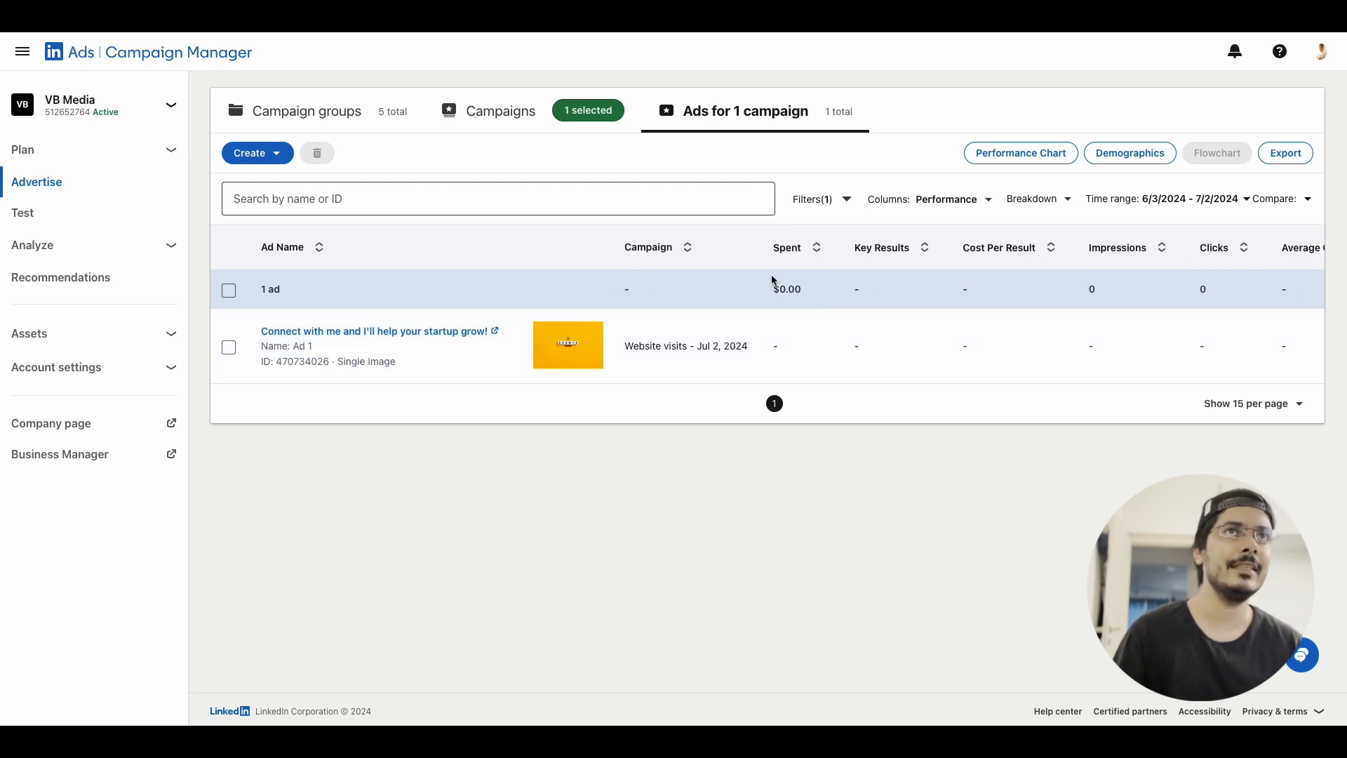
scroll(838, 320, "right", 4)
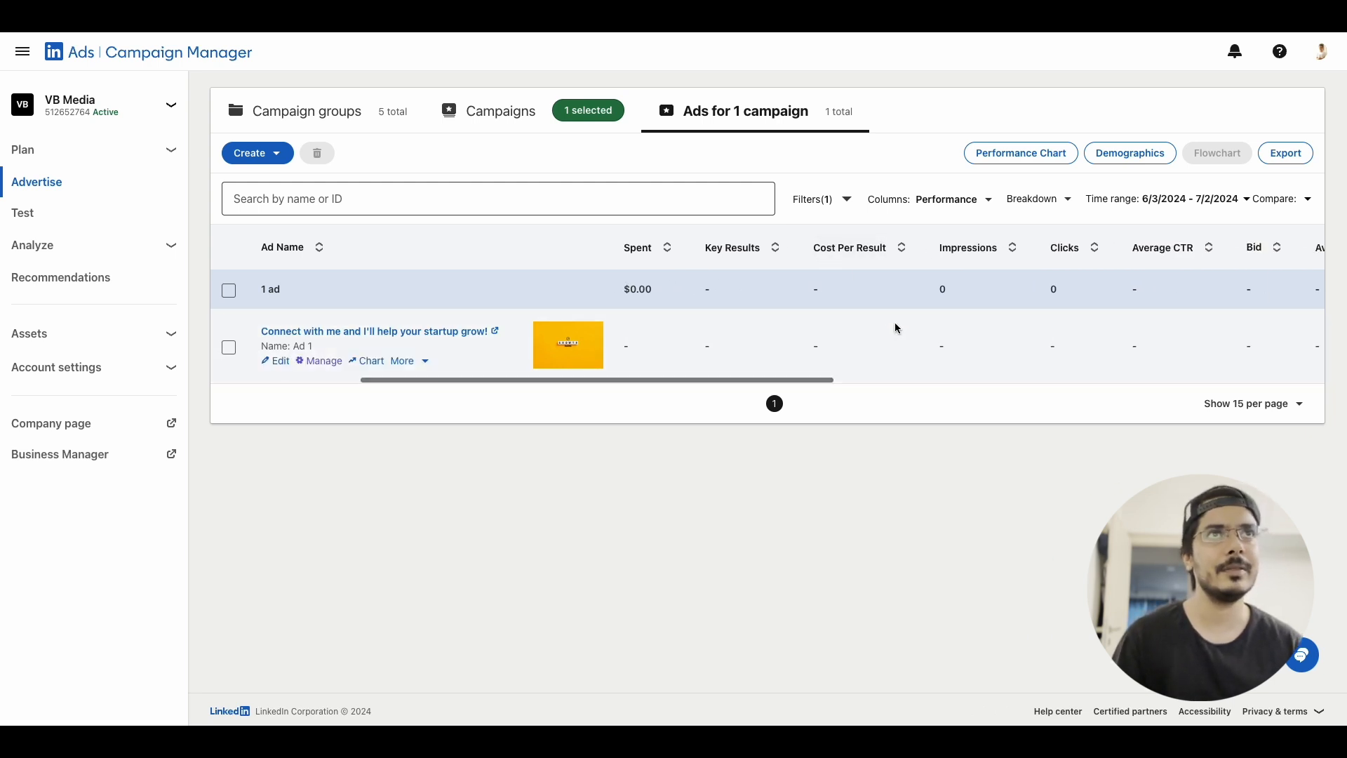
scroll(1025, 330, "right", 10)
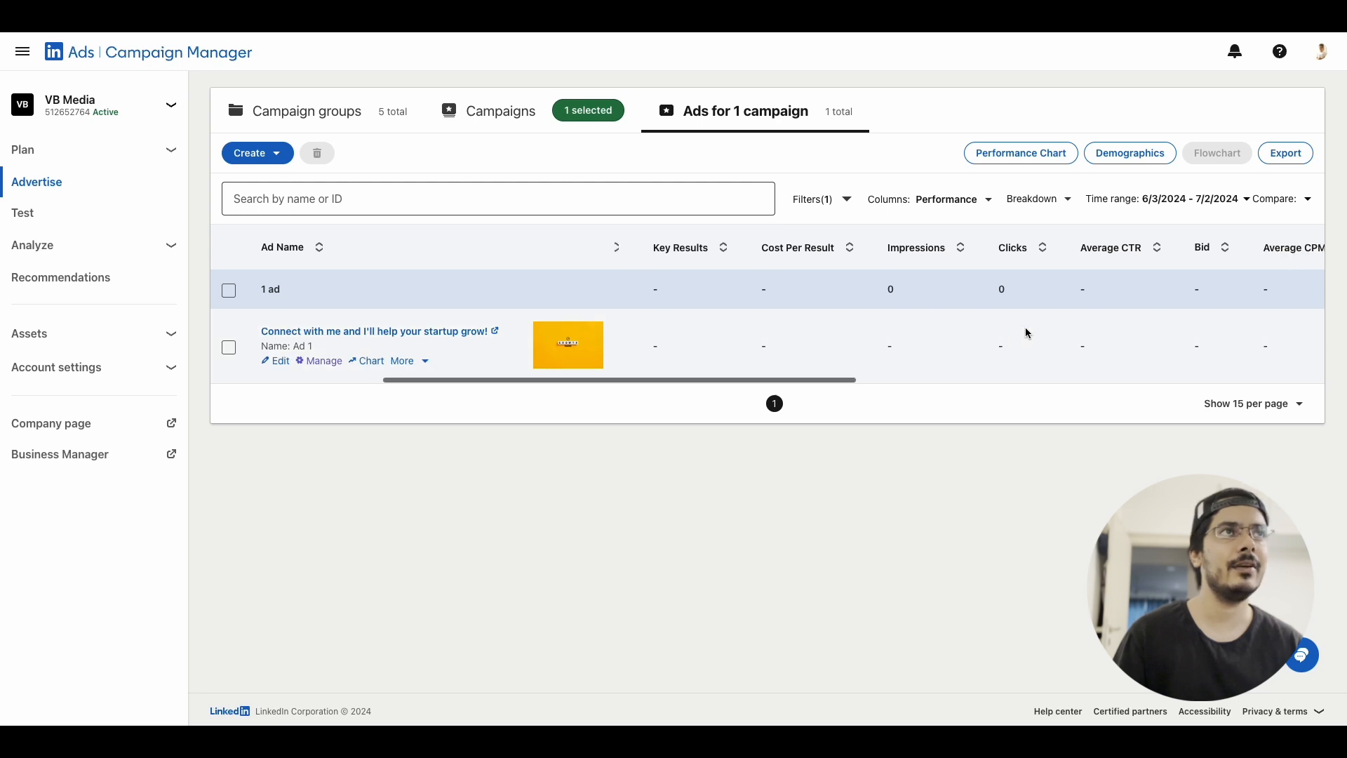
scroll(1025, 332, "right", 1)
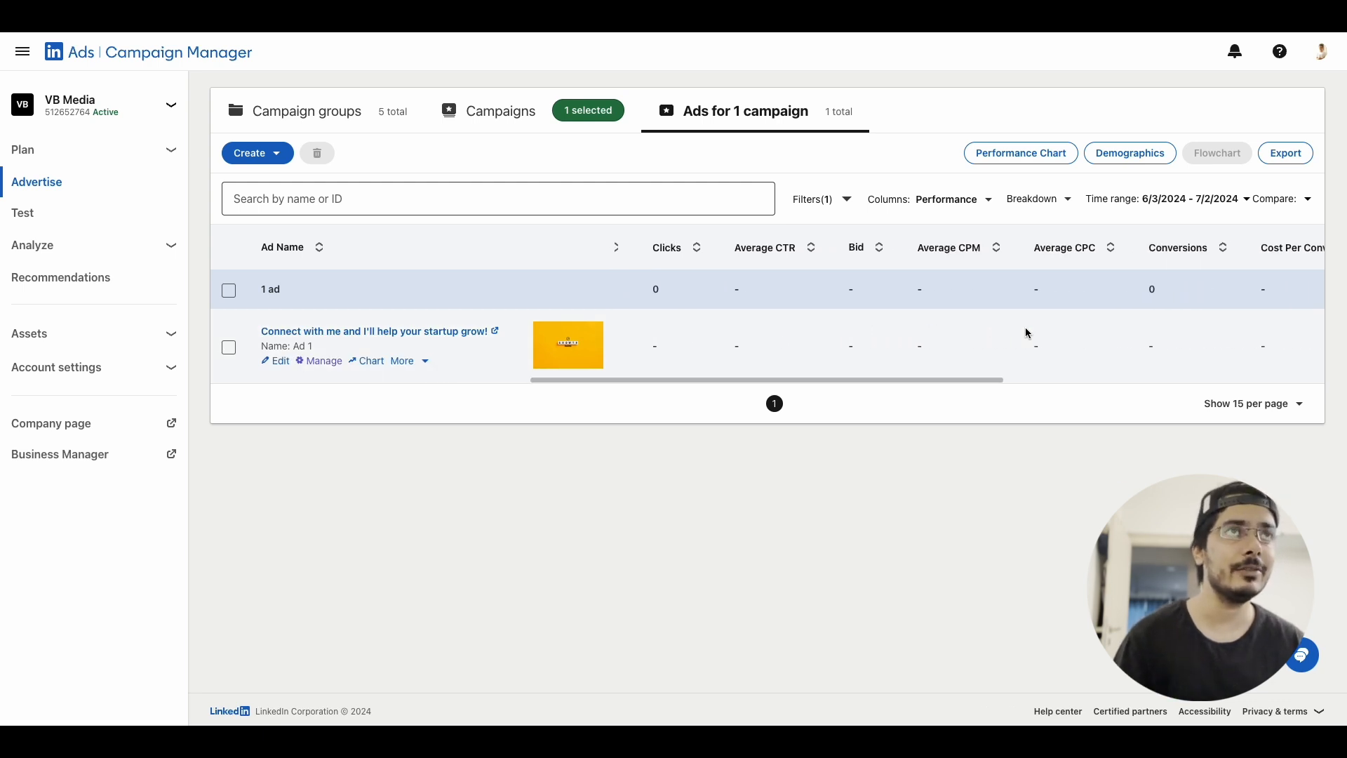
scroll(1025, 333, "left", 17)
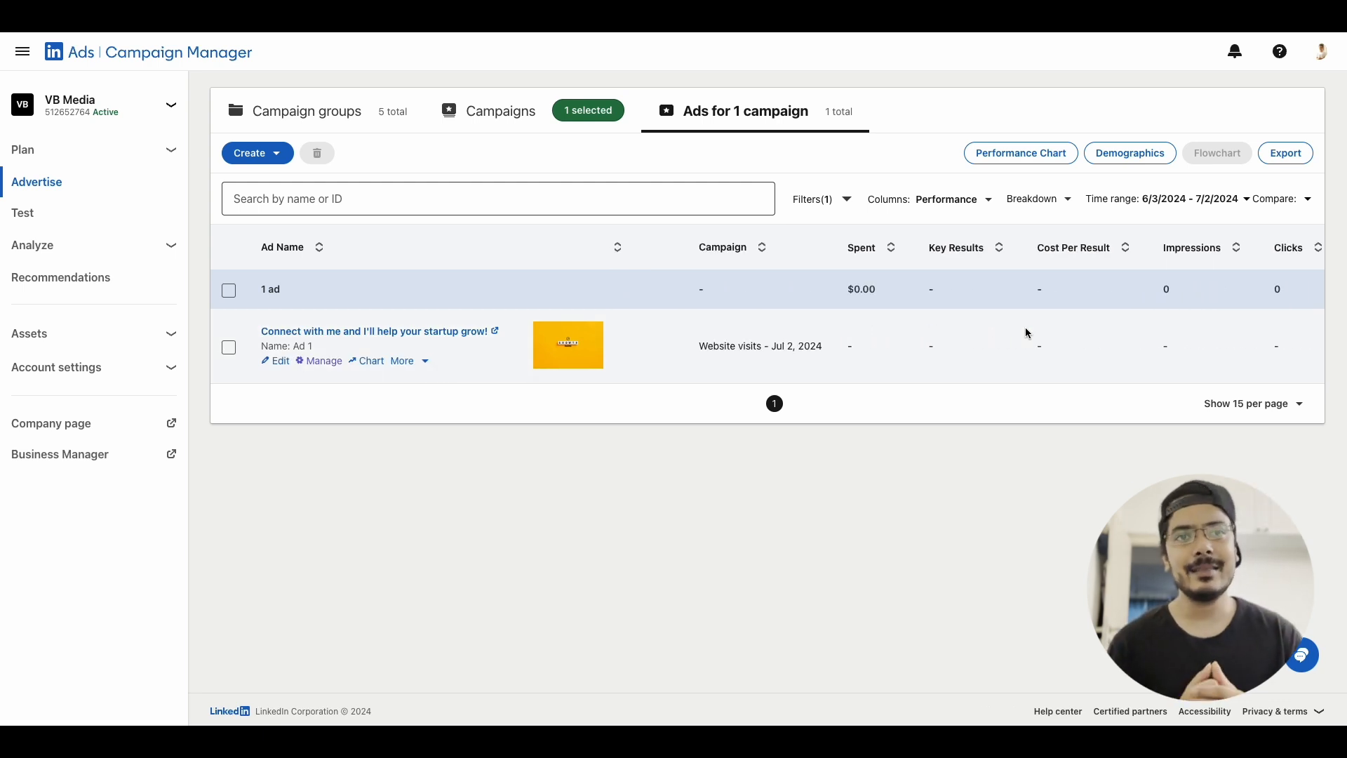